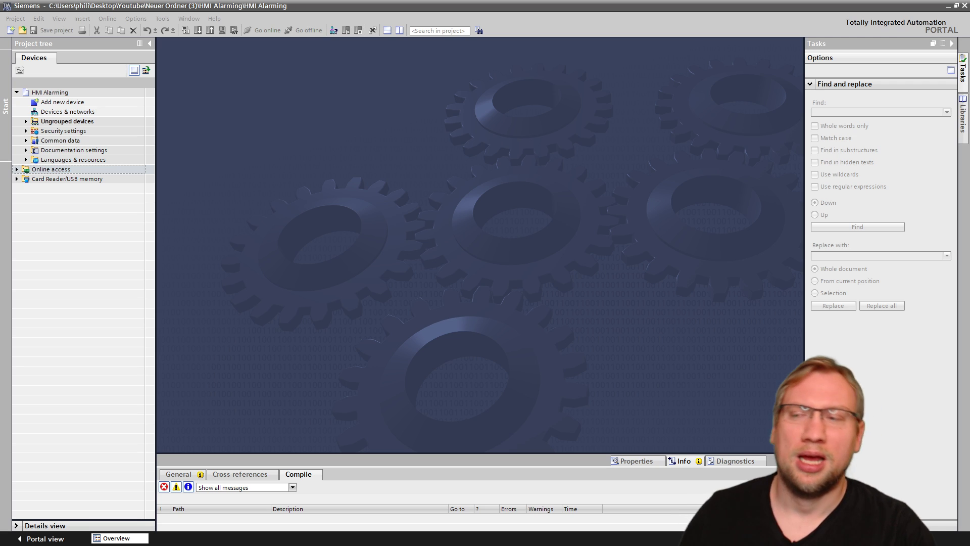
Open the Add new device dialog for the HMI Alarming project and show the HMI categories.
{"action": "left_click", "coordinate": [67, 104]}
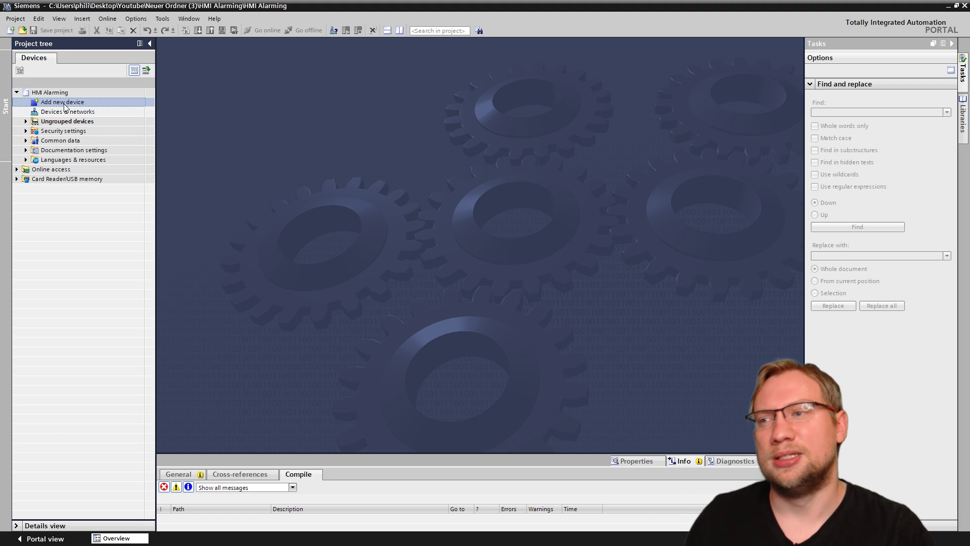
{"action": "double_click", "coordinate": [65, 106]}
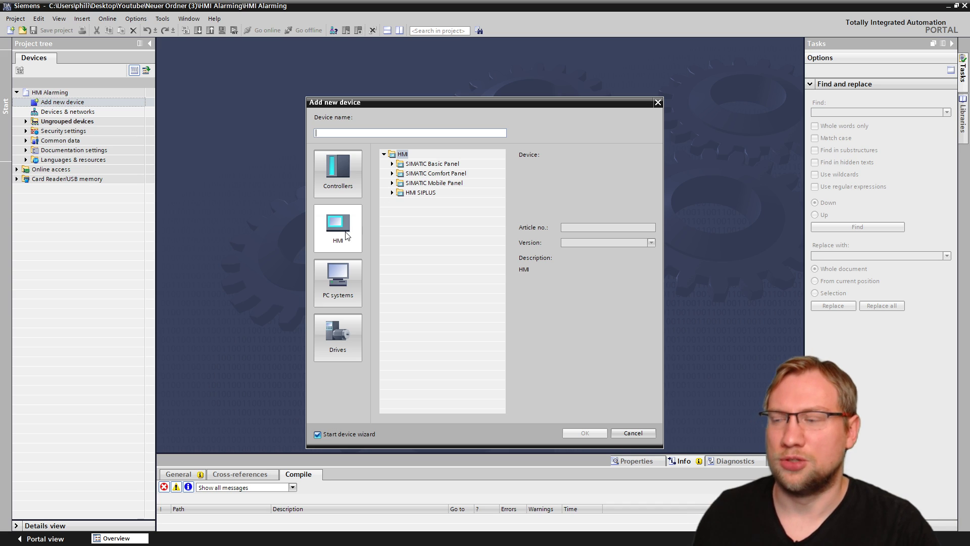
Add a TP700 Comfort panel 6AV2 124-0GC01-0AX0, version 15.1.0.0, with the device wizard enabled.
{"action": "left_click", "coordinate": [347, 236]}
{"action": "left_click", "coordinate": [392, 173]}
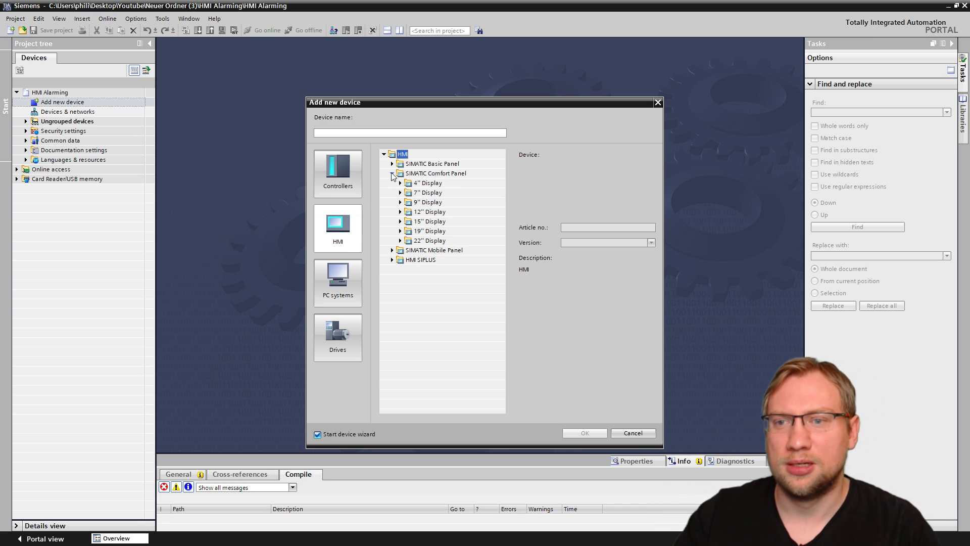
{"action": "left_click", "coordinate": [400, 192]}
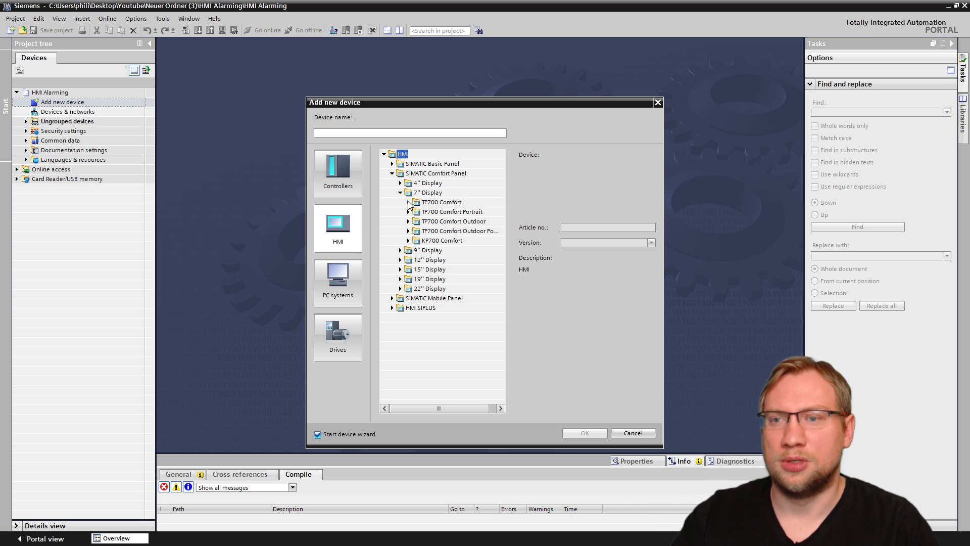
{"action": "left_click", "coordinate": [408, 202]}
{"action": "left_click", "coordinate": [433, 212]}
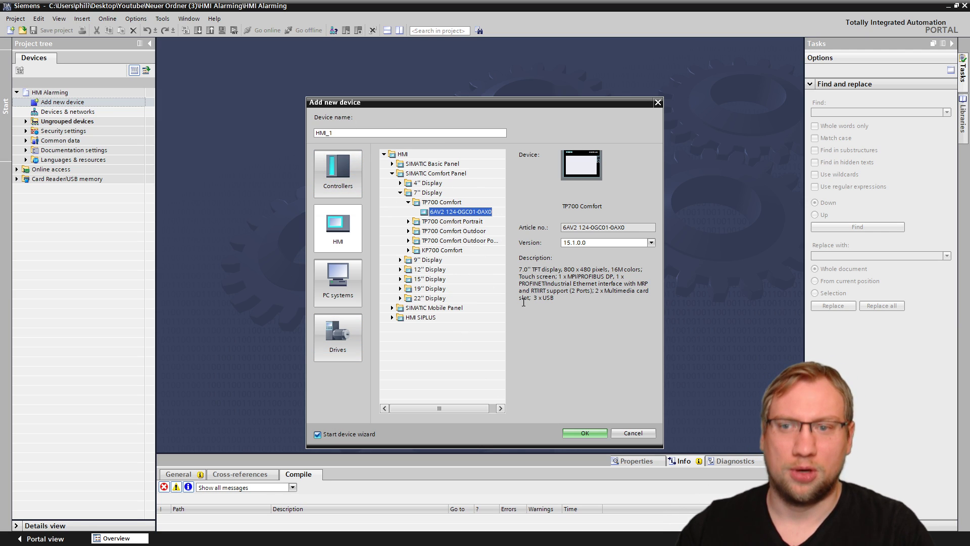
{"action": "left_click", "coordinate": [583, 434]}
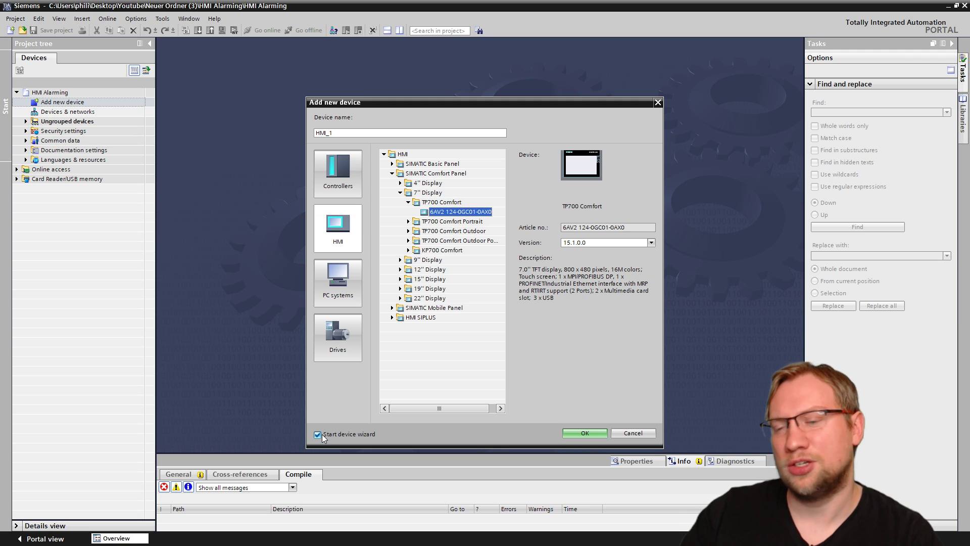
{"action": "left_click", "coordinate": [318, 434]}
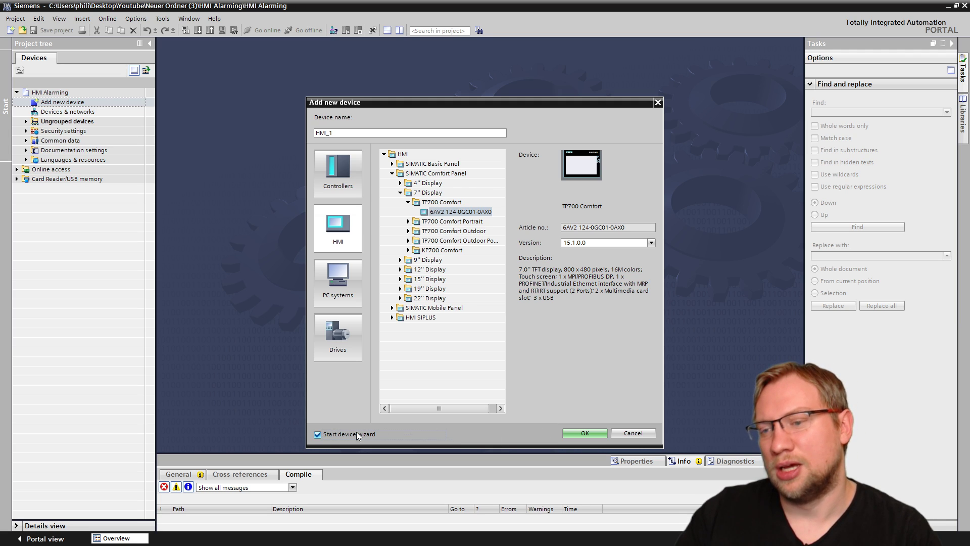
{"action": "left_click", "coordinate": [575, 431]}
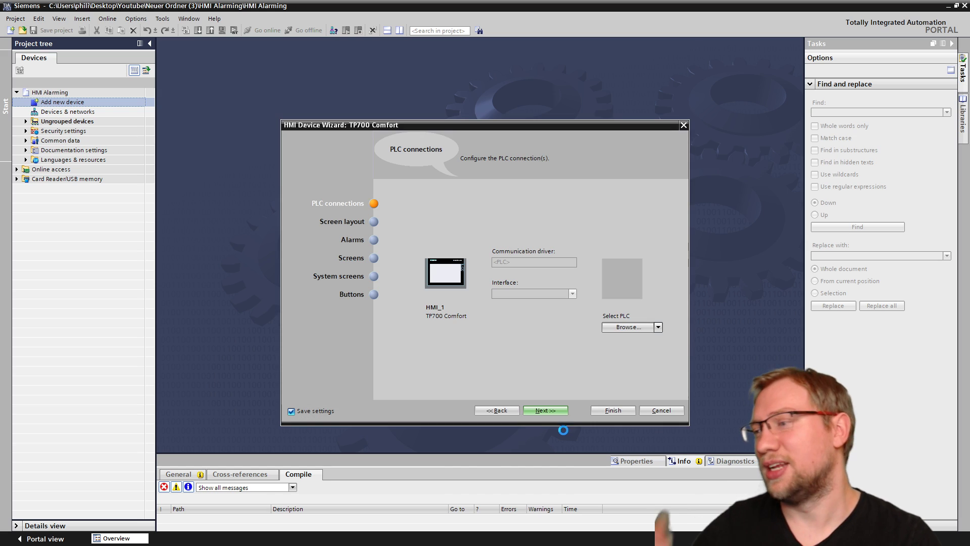
Move past PLC connections, with no PLC selected, and Screen layout to the wizard's Alarms page.
{"action": "left_click", "coordinate": [552, 411]}
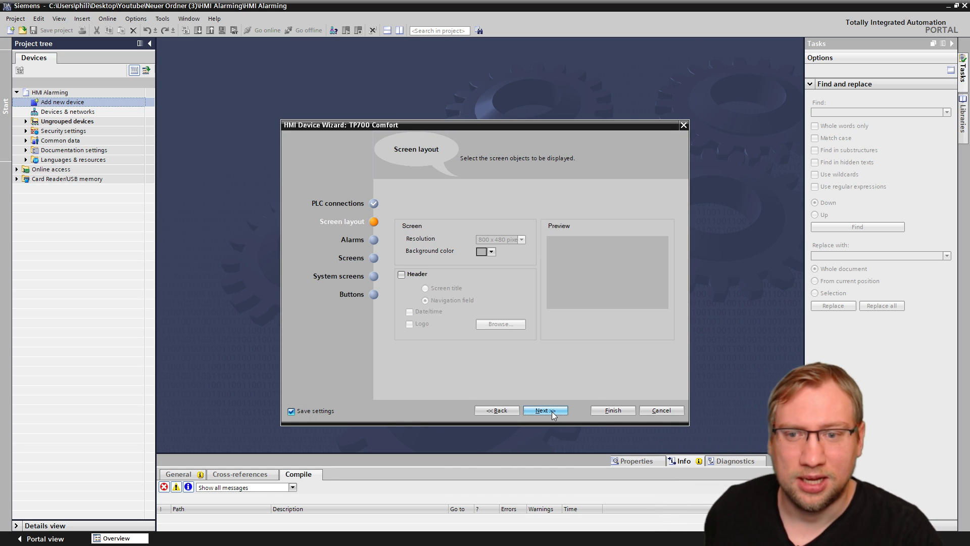
{"action": "left_click", "coordinate": [494, 409]}
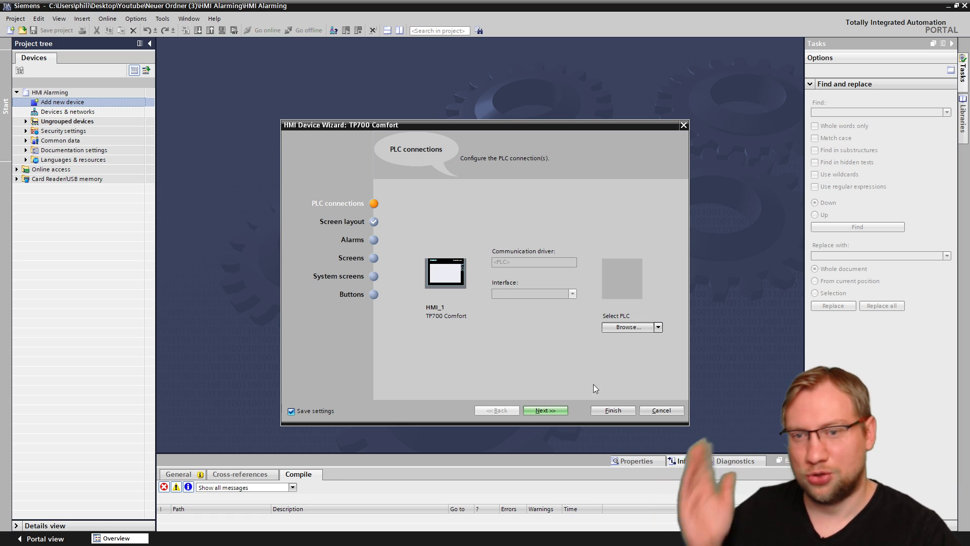
{"action": "left_click", "coordinate": [551, 412]}
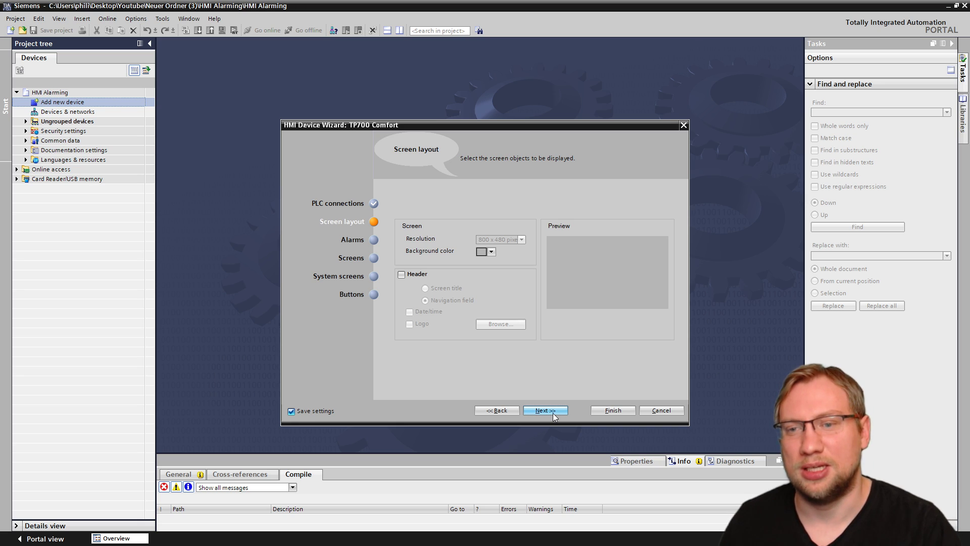
{"action": "left_click", "coordinate": [543, 410]}
{"action": "left_click", "coordinate": [536, 411]}
{"action": "left_click", "coordinate": [497, 410]}
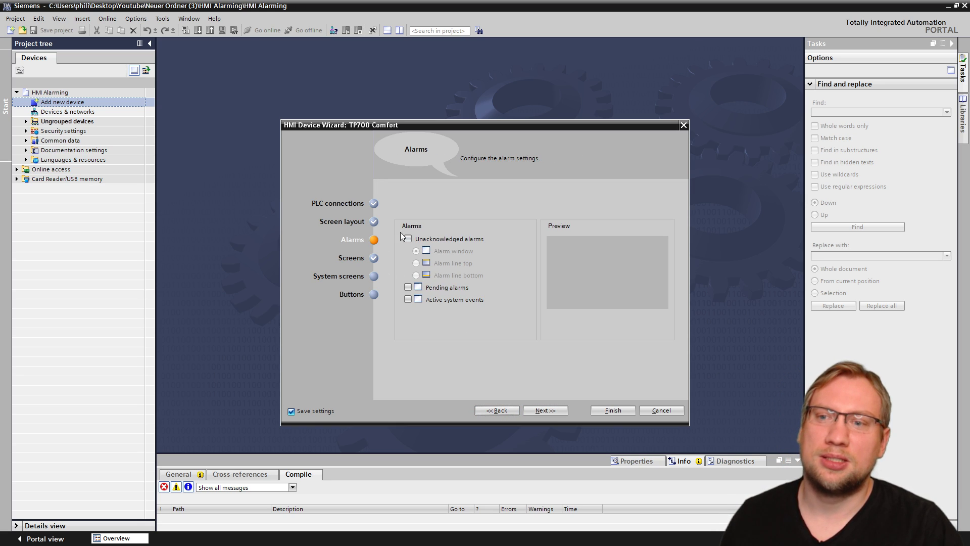
Clear the unacknowledged alarms, pending alarms and system events options on the Alarms page.
{"action": "left_click", "coordinate": [408, 239]}
{"action": "left_click", "coordinate": [408, 287]}
{"action": "left_click", "coordinate": [408, 300]}
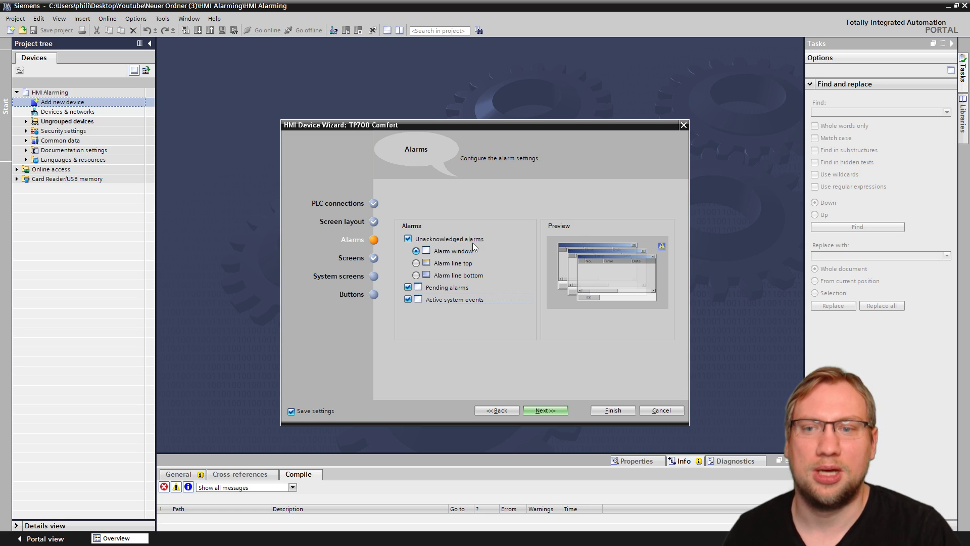
{"action": "left_click", "coordinate": [445, 263]}
{"action": "left_click", "coordinate": [444, 276]}
{"action": "left_click", "coordinate": [447, 263]}
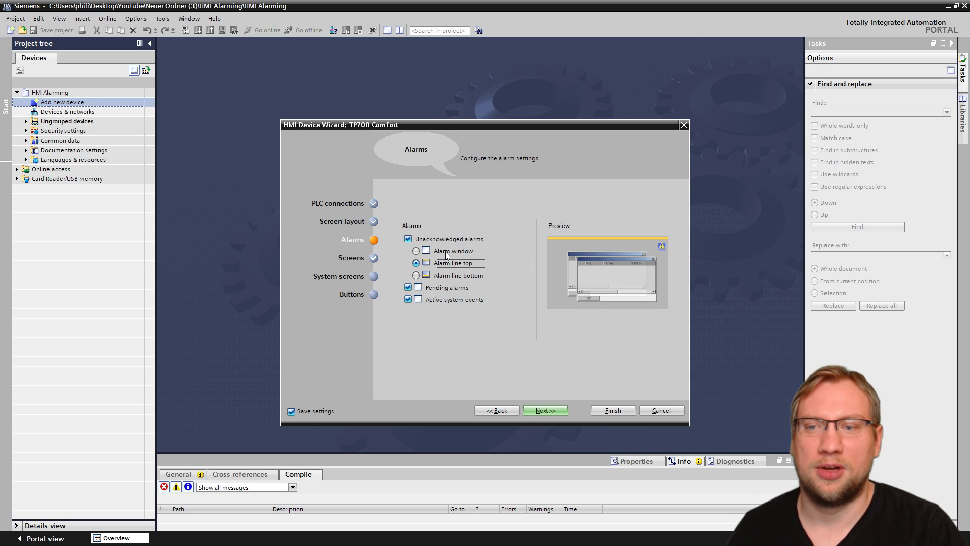
{"action": "left_click", "coordinate": [448, 252]}
{"action": "left_click", "coordinate": [408, 287]}
{"action": "left_click", "coordinate": [408, 287]}
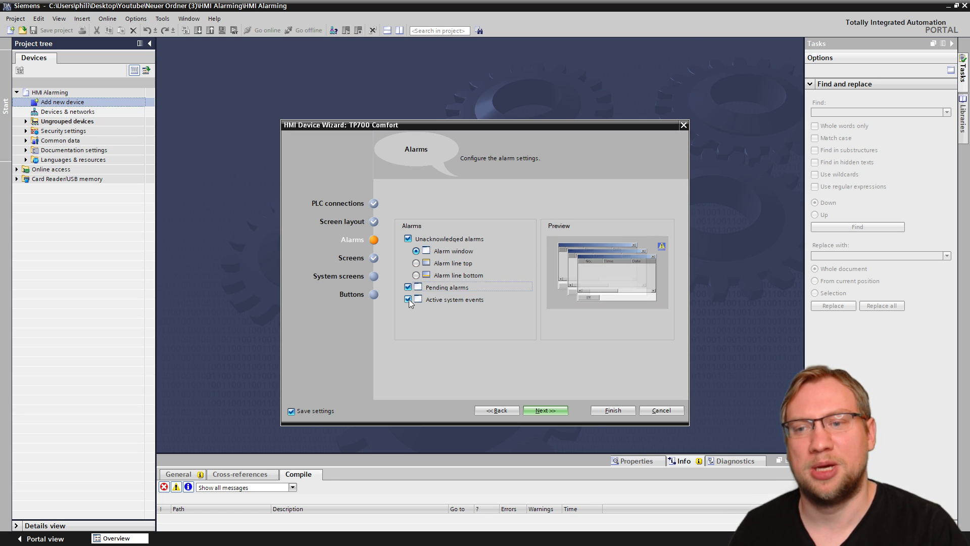
{"action": "left_click", "coordinate": [408, 287]}
{"action": "left_click", "coordinate": [408, 287]}
{"action": "left_click", "coordinate": [409, 299]}
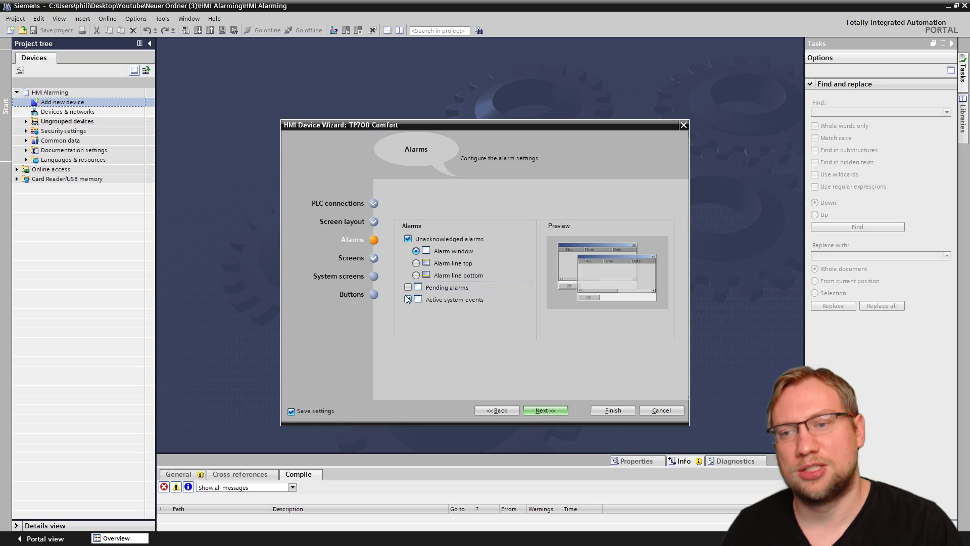
{"action": "left_click", "coordinate": [408, 238]}
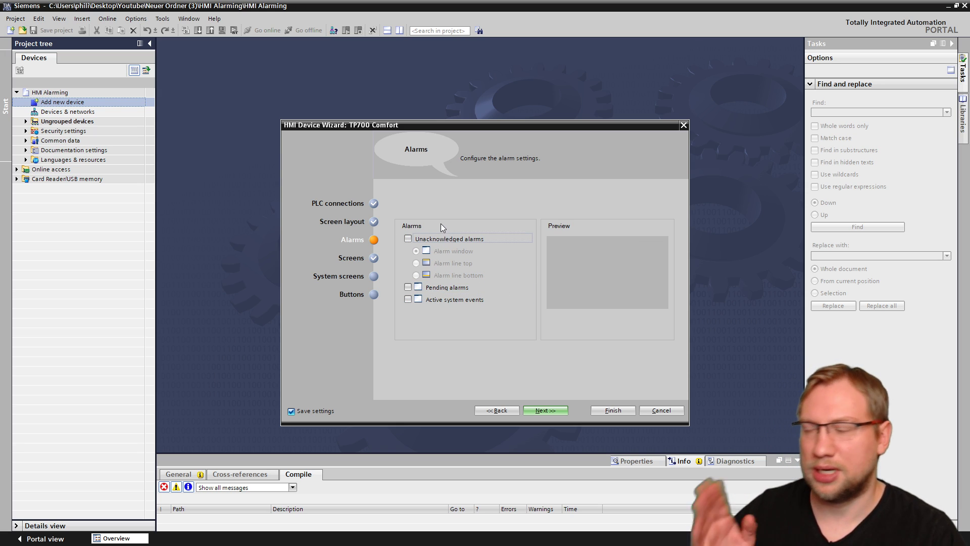
Pass the Screens, System screens and Buttons pages and finish the wizard.
{"action": "left_click", "coordinate": [550, 412]}
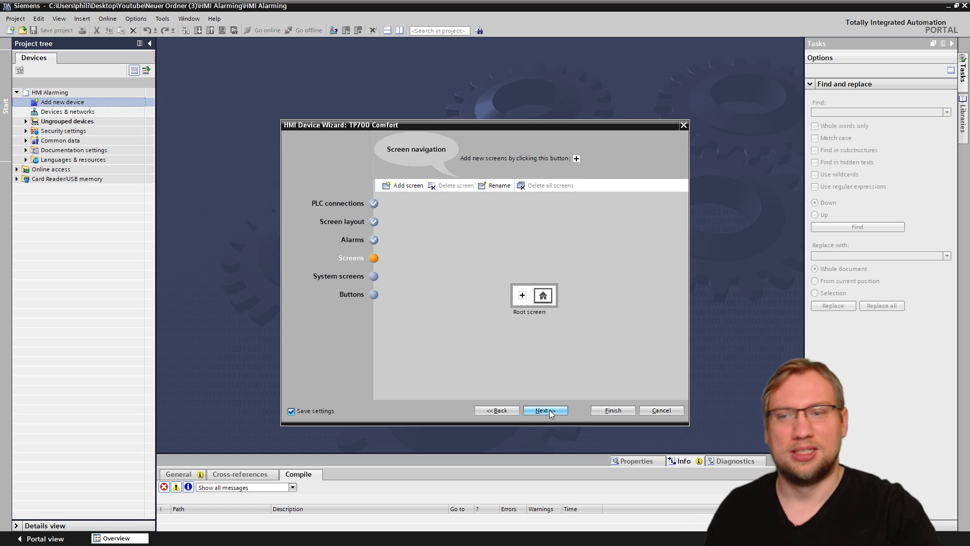
{"action": "left_click", "coordinate": [550, 412]}
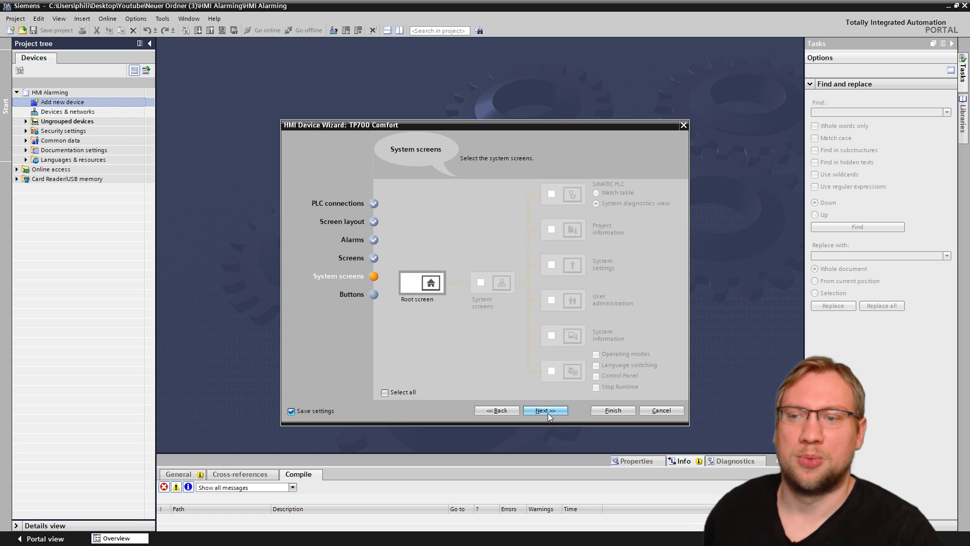
{"action": "left_click", "coordinate": [551, 411]}
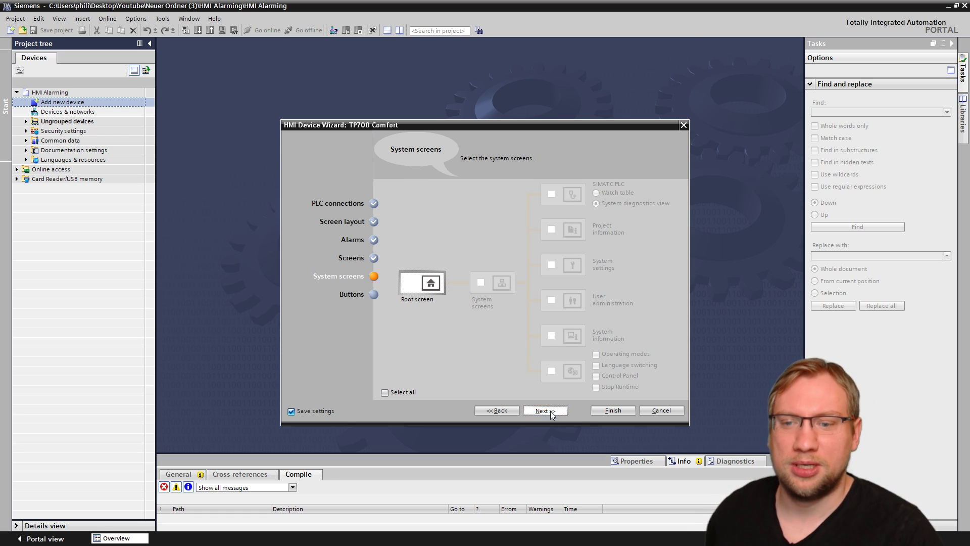
{"action": "left_click", "coordinate": [620, 408]}
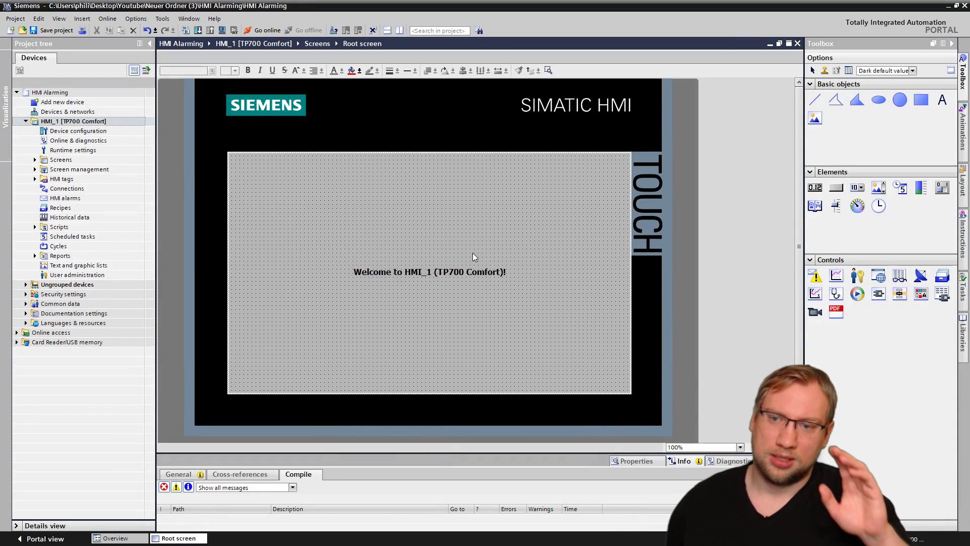
Delete the welcome text and place a 768x326 alarm view across the top of the Root screen.
{"action": "left_click", "coordinate": [477, 272]}
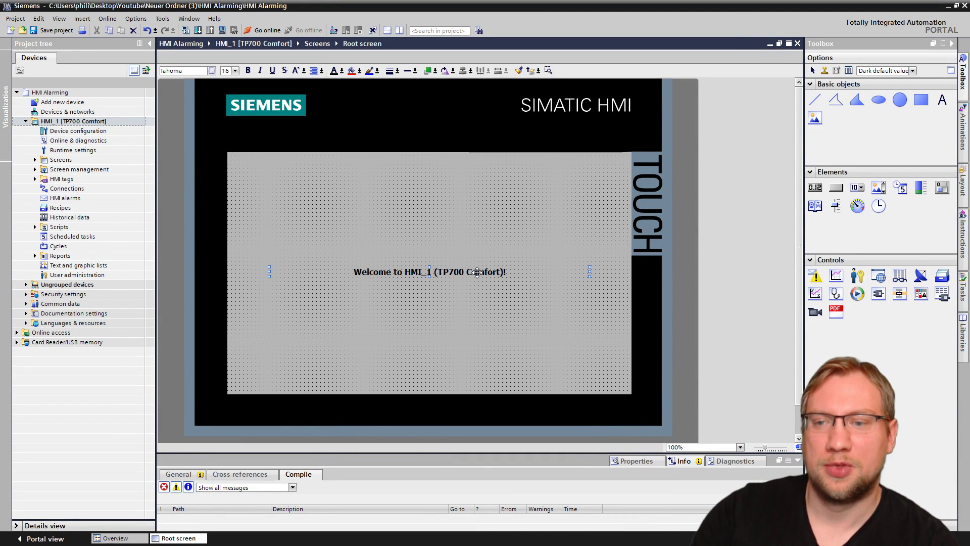
{"action": "key", "text": "Delete"}
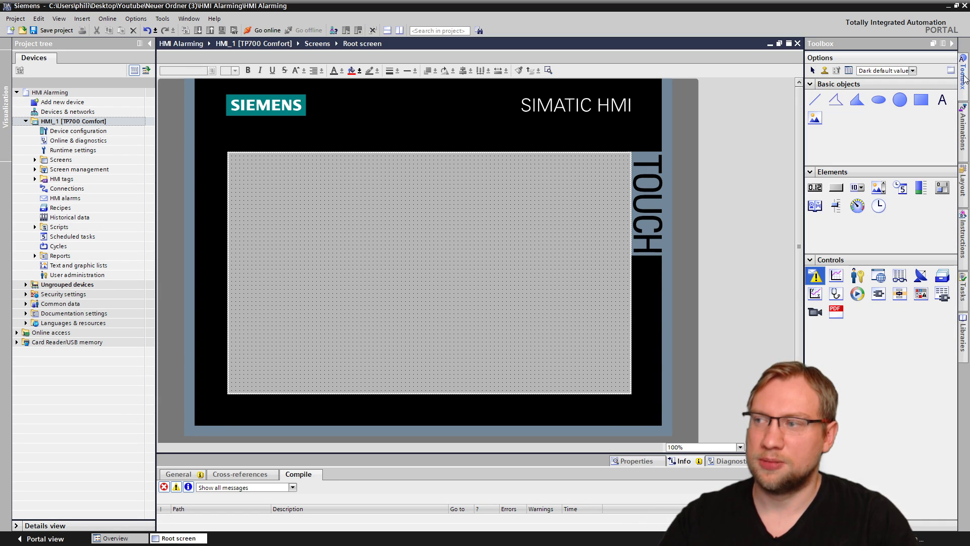
{"action": "right_click", "coordinate": [815, 284]}
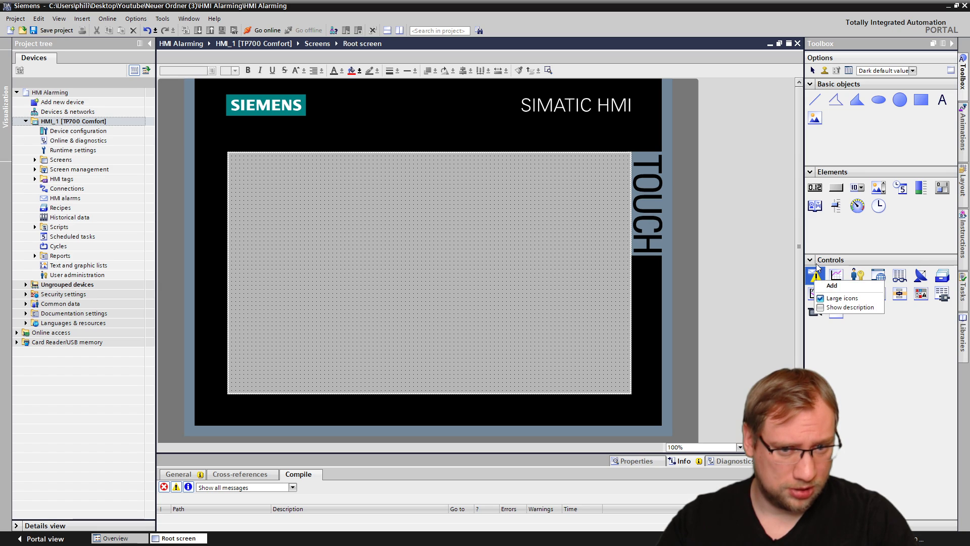
{"action": "left_click", "coordinate": [832, 286]}
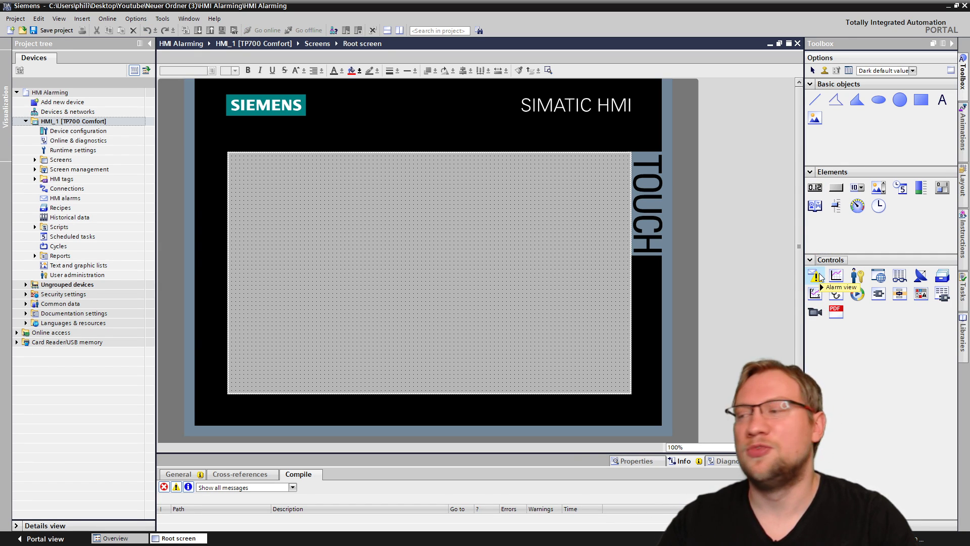
{"action": "left_click_drag", "start_coordinate": [815, 276], "coordinate": [391, 254]}
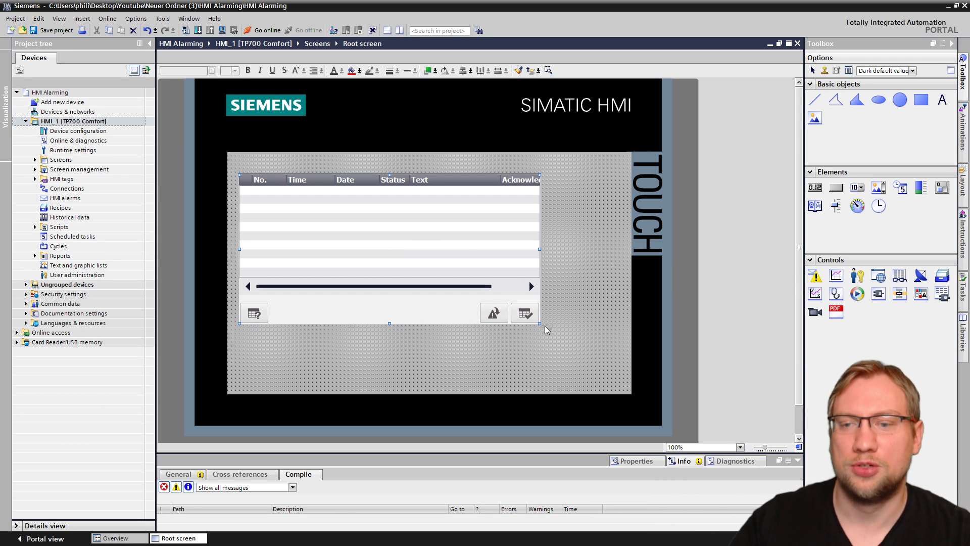
{"action": "left_click_drag", "start_coordinate": [540, 324], "coordinate": [629, 337]}
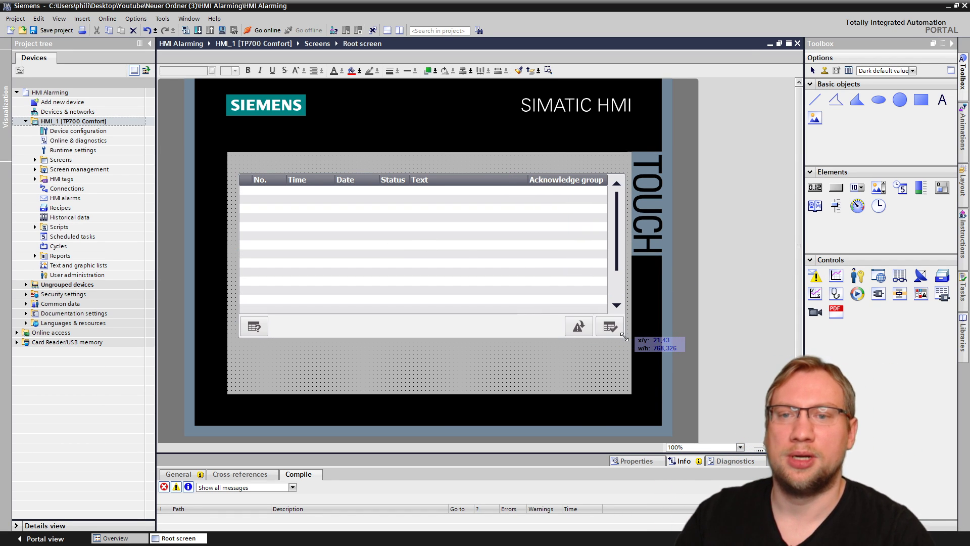
{"action": "left_click_drag", "start_coordinate": [515, 267], "coordinate": [514, 260]}
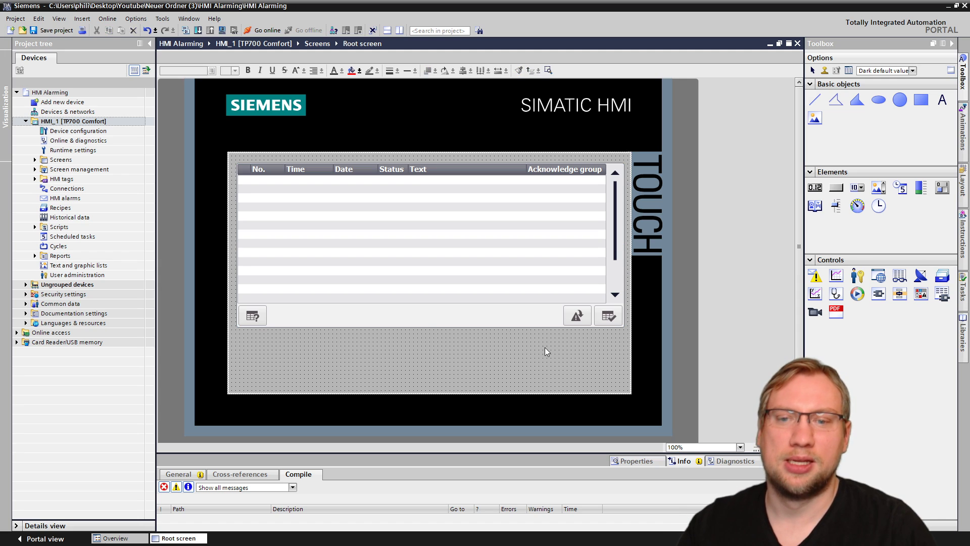
{"action": "left_click", "coordinate": [76, 122]}
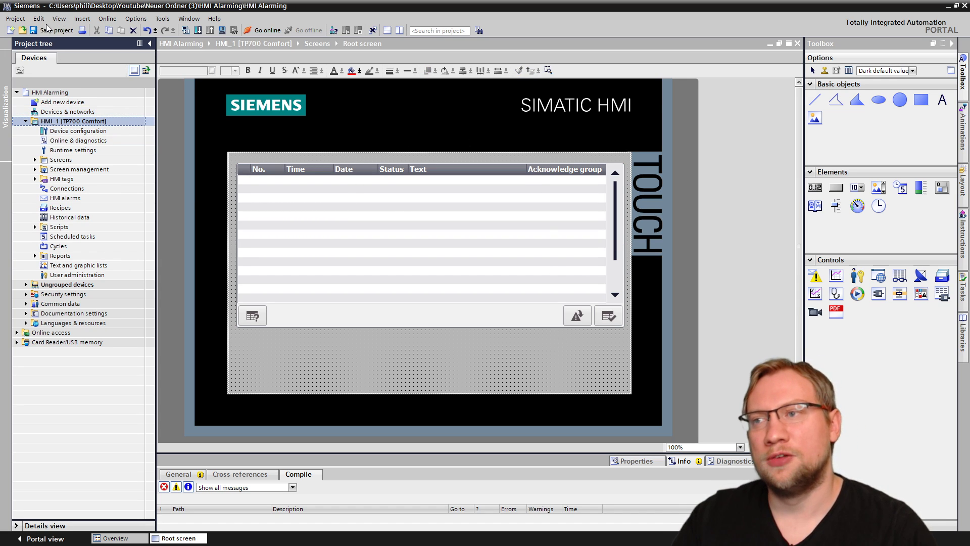
Simulate HMI_1 in WinCC Runtime Advanced with 0 errors, check the alarm view, then close the runtime.
{"action": "left_click", "coordinate": [222, 31]}
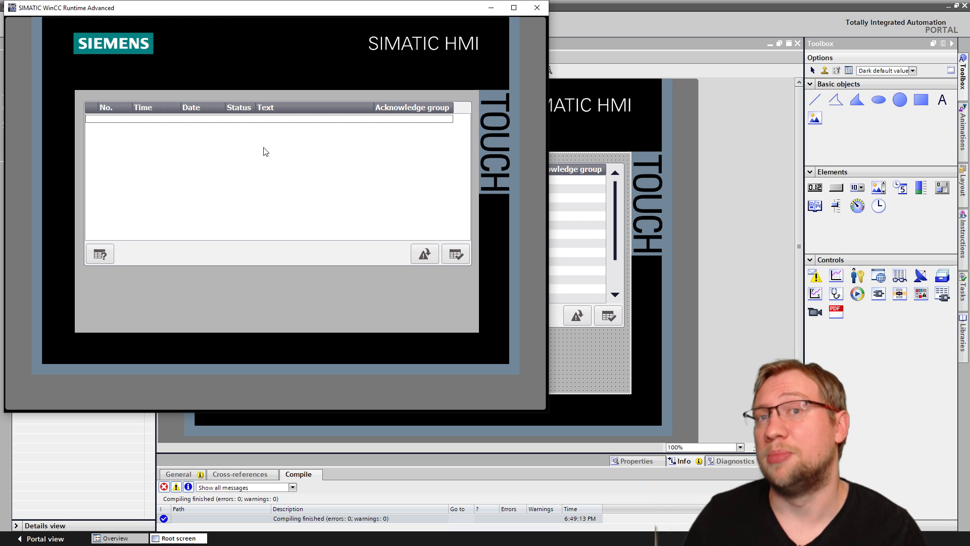
{"action": "left_click", "coordinate": [537, 15]}
{"action": "left_click", "coordinate": [447, 247]}
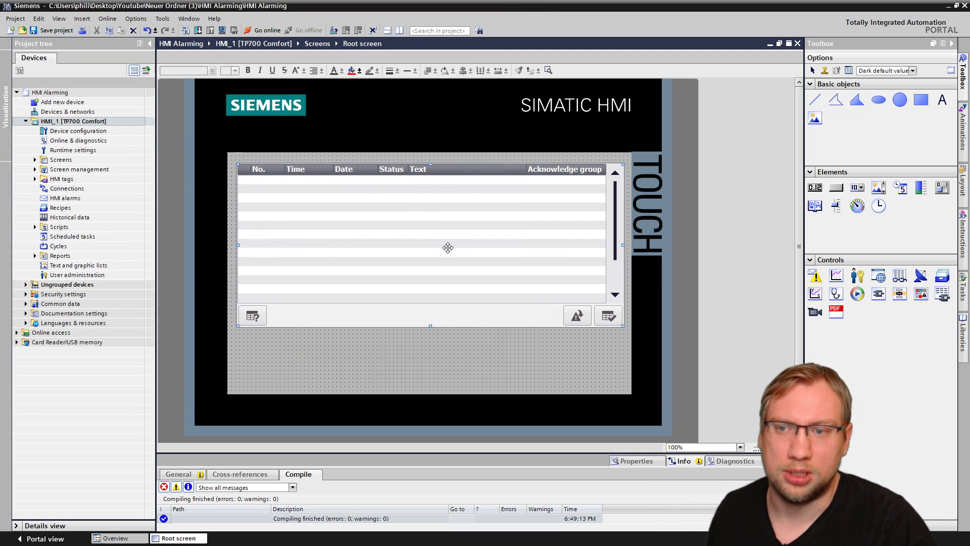
Place a button below the alarm view labelled BROKEN on one line and SENSOR on the next.
{"action": "left_click", "coordinate": [390, 359]}
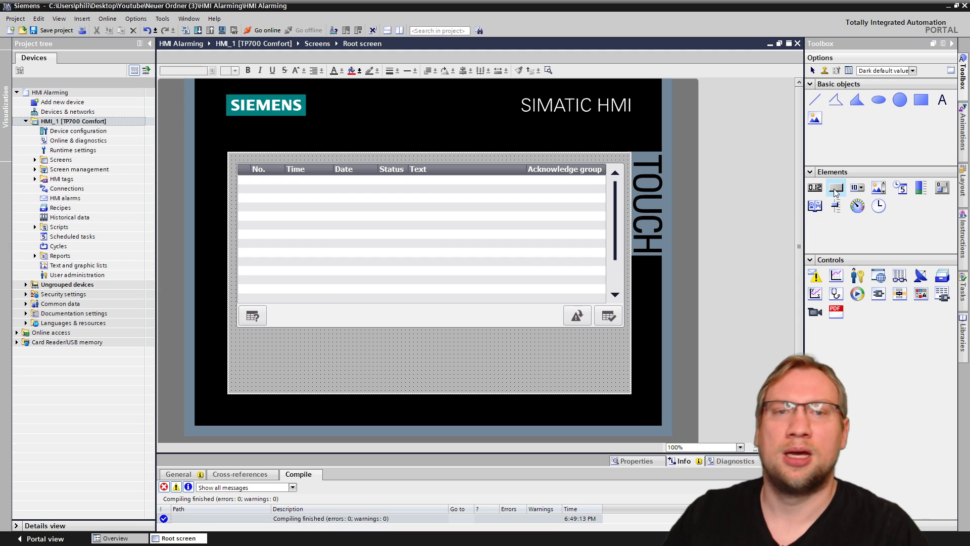
{"action": "left_click_drag", "start_coordinate": [835, 192], "coordinate": [304, 382]}
{"action": "type", "text": "BRE"}
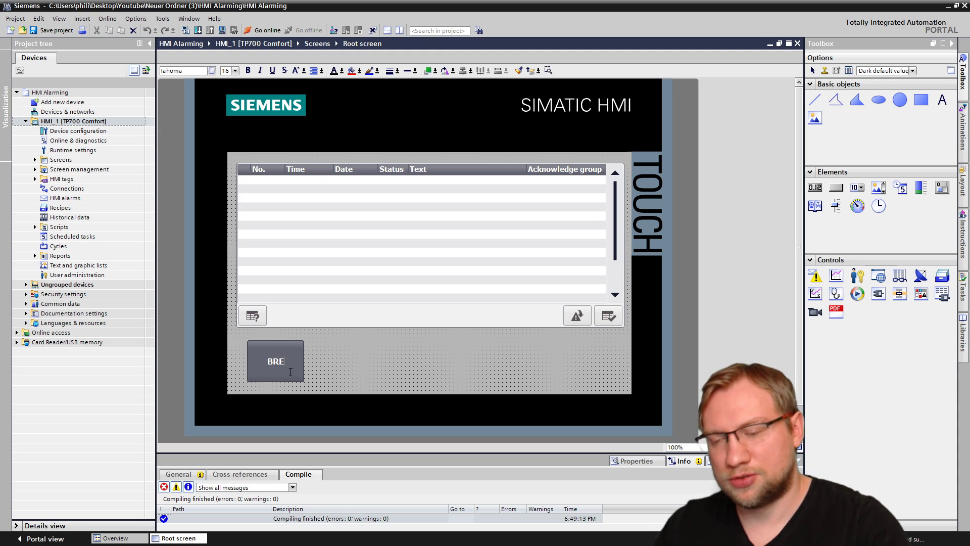
{"action": "key", "text": "BackSpace"}
{"action": "type", "text": "OKEN"}
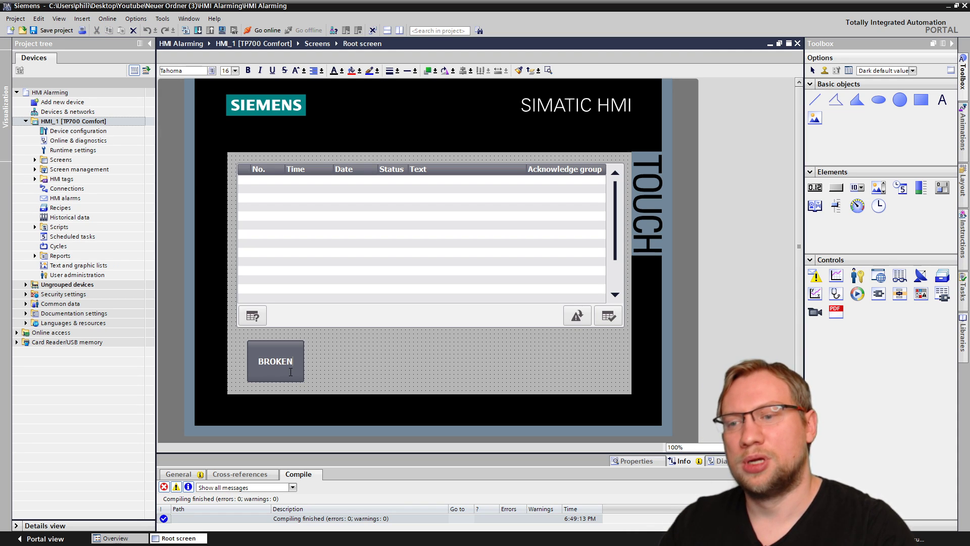
{"action": "key", "text": "Return"}
{"action": "type", "text": "SENSOR"}
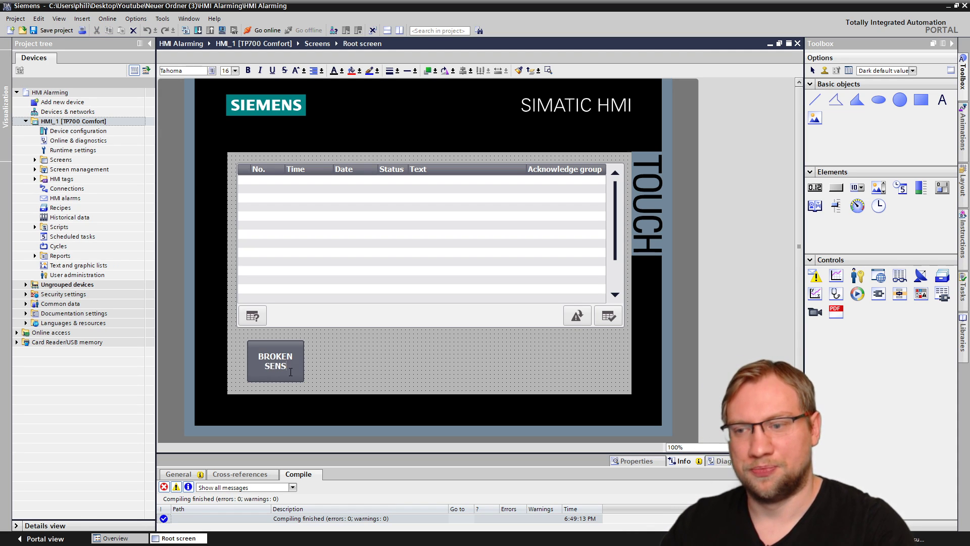
{"action": "left_click", "coordinate": [336, 348]}
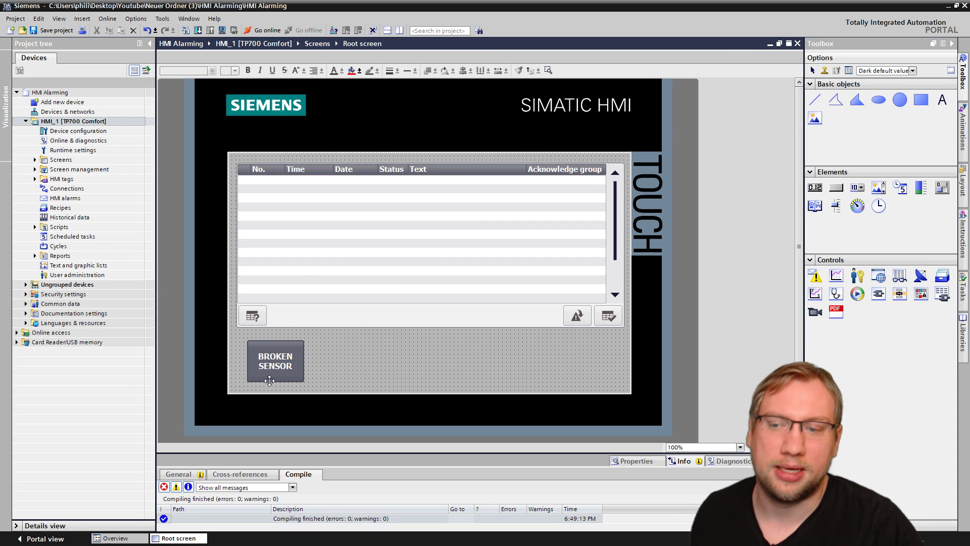
{"action": "left_click", "coordinate": [274, 370]}
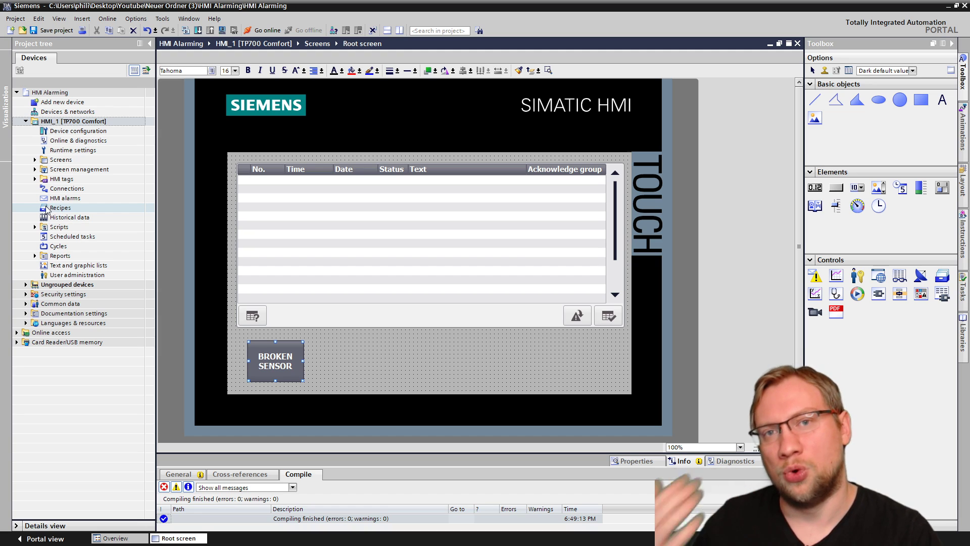
Open the HMI default tag table and add a tag named Alarm_Collection.
{"action": "left_click", "coordinate": [35, 179]}
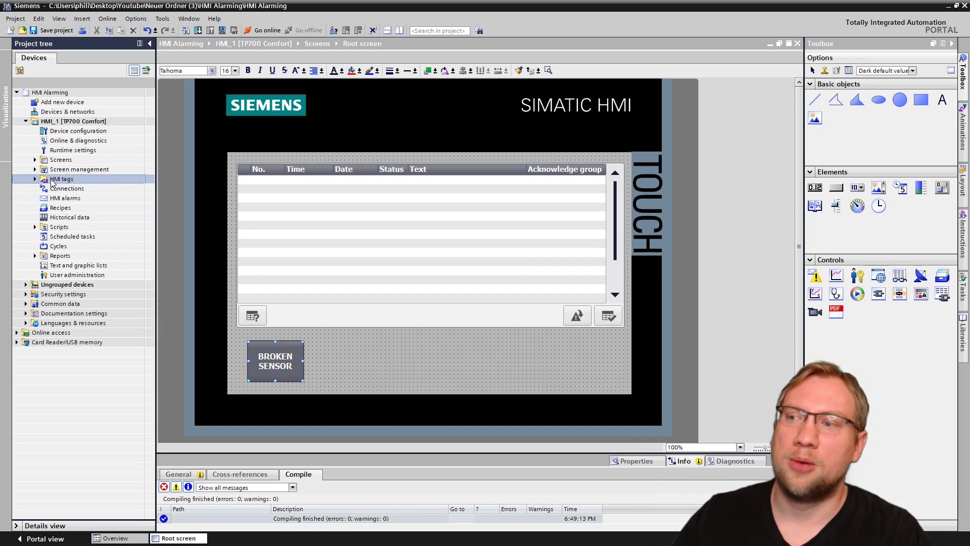
{"action": "double_click", "coordinate": [76, 208]}
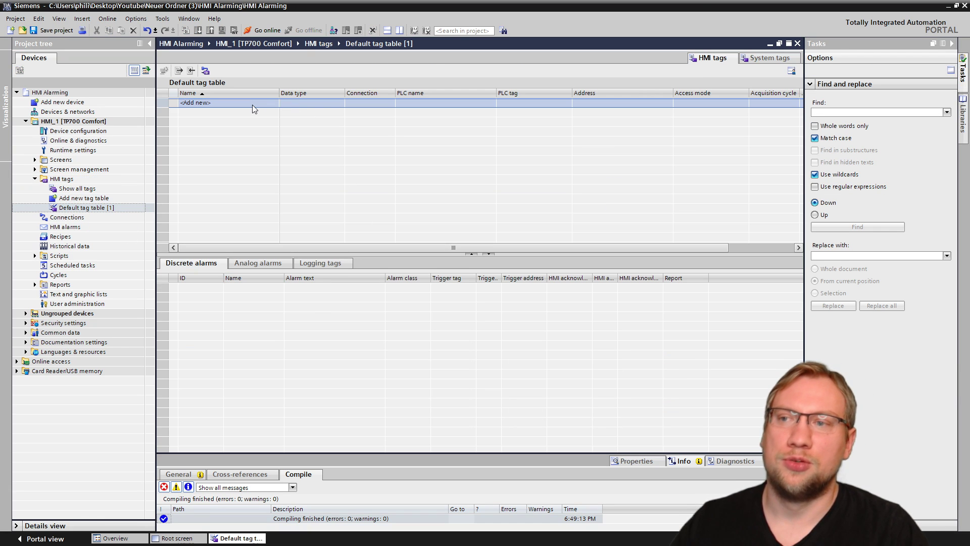
{"action": "left_click", "coordinate": [253, 104]}
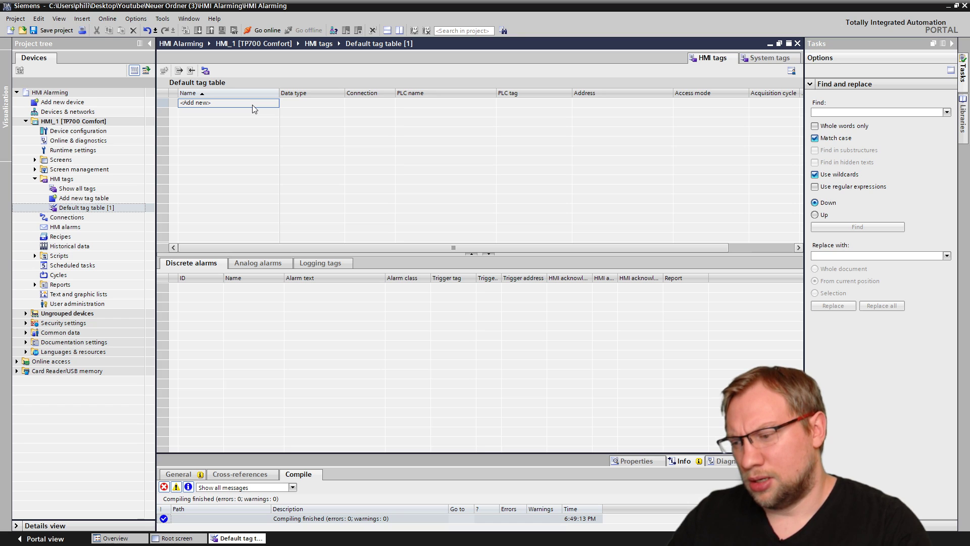
{"action": "type", "text": "ALAR"}
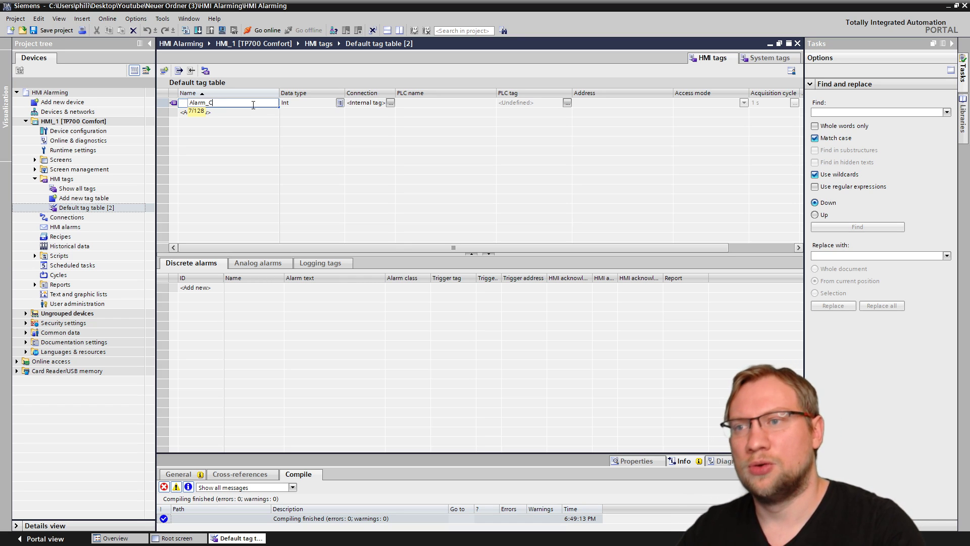
{"action": "type", "text": "m_Collection"}
{"action": "key", "text": "Return"}
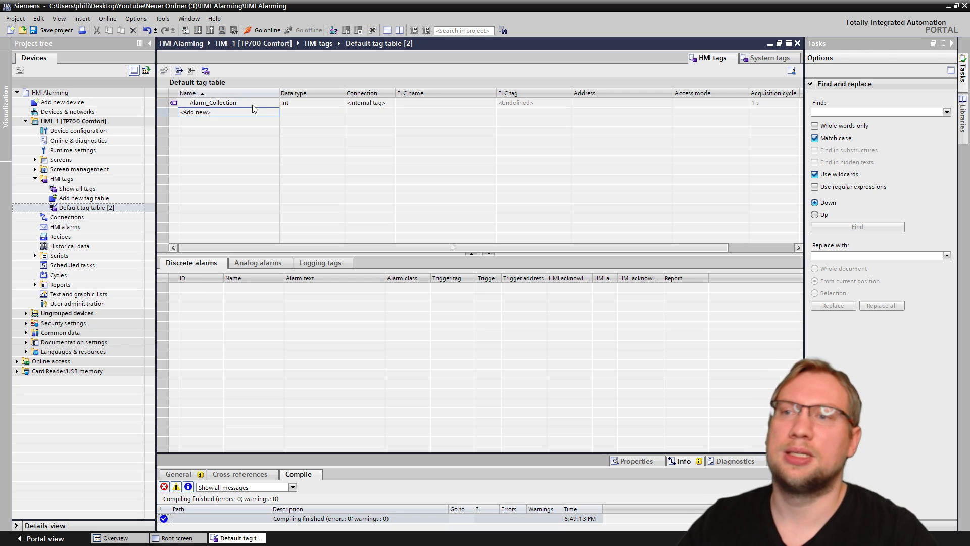
Keep Alarm_Collection's data type Int and its connection <Internal tag>.
{"action": "left_click", "coordinate": [340, 102]}
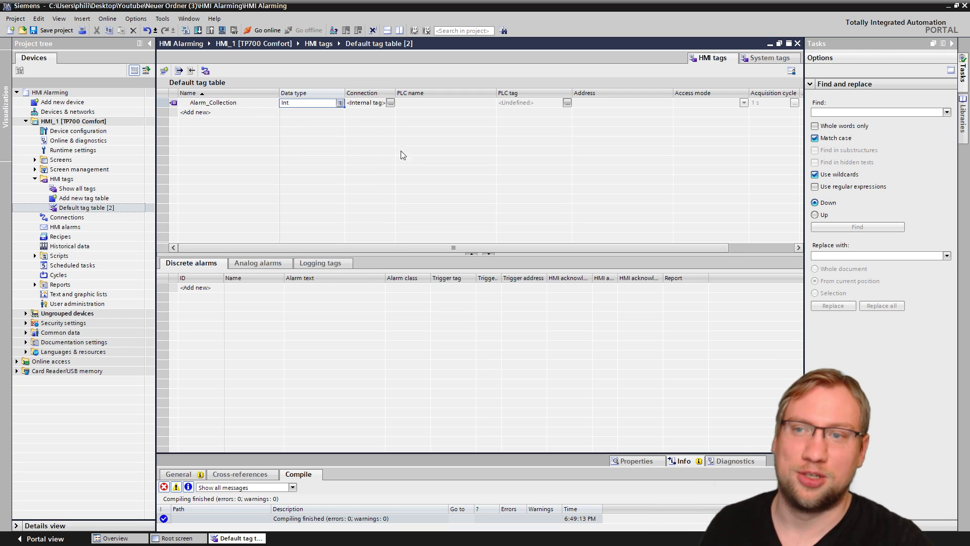
{"action": "left_click", "coordinate": [389, 136]}
{"action": "left_click_drag", "start_coordinate": [395, 92], "coordinate": [418, 89]}
{"action": "left_click", "coordinate": [371, 104]}
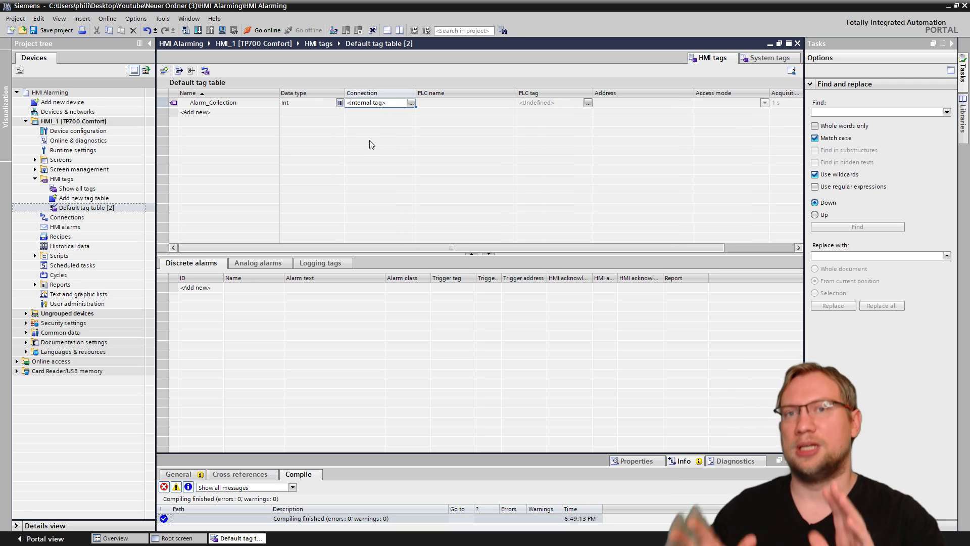
{"action": "left_click", "coordinate": [411, 103]}
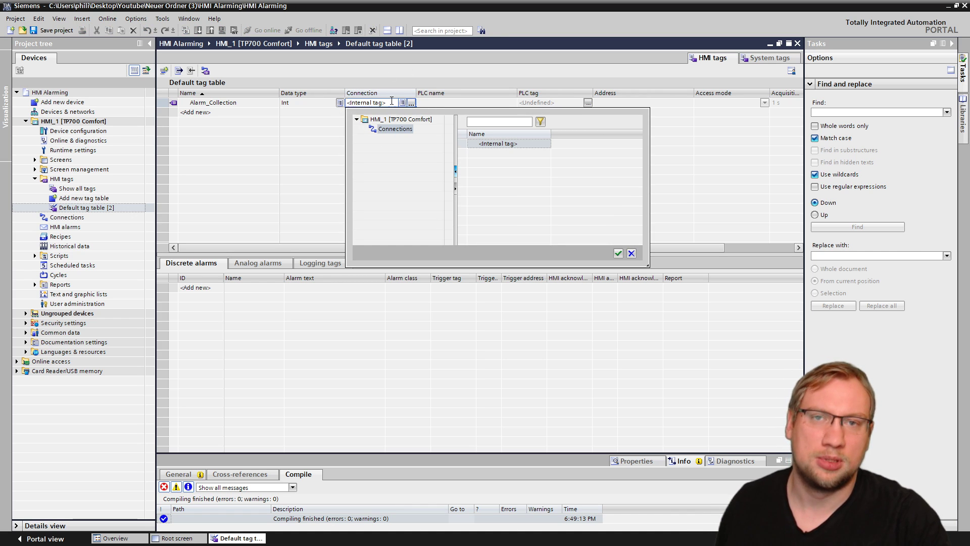
{"action": "left_click", "coordinate": [677, 143]}
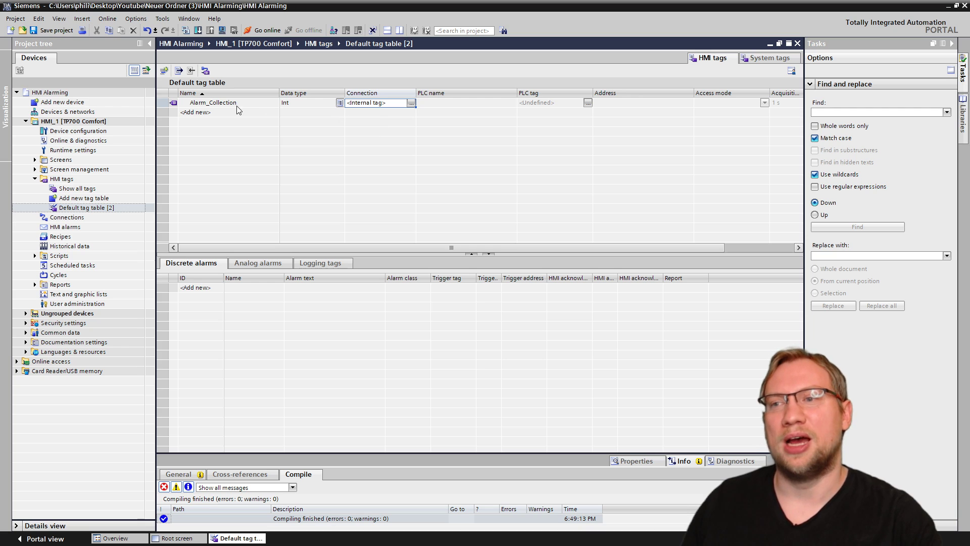
{"action": "left_click", "coordinate": [215, 102]}
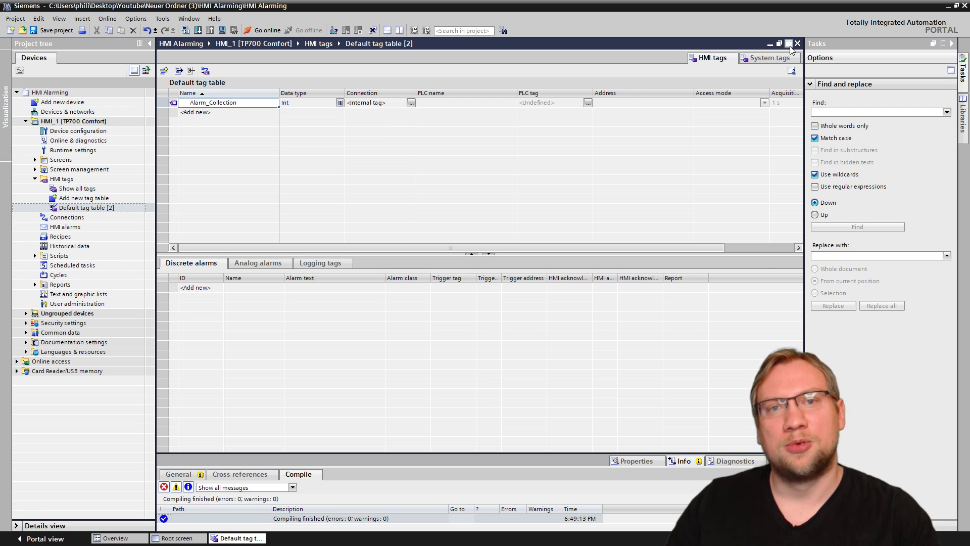
Return to HMI_1's Root screen and enlarge the compile log showing 1 tag, 0 errors, 0 warnings.
{"action": "left_click", "coordinate": [779, 44]}
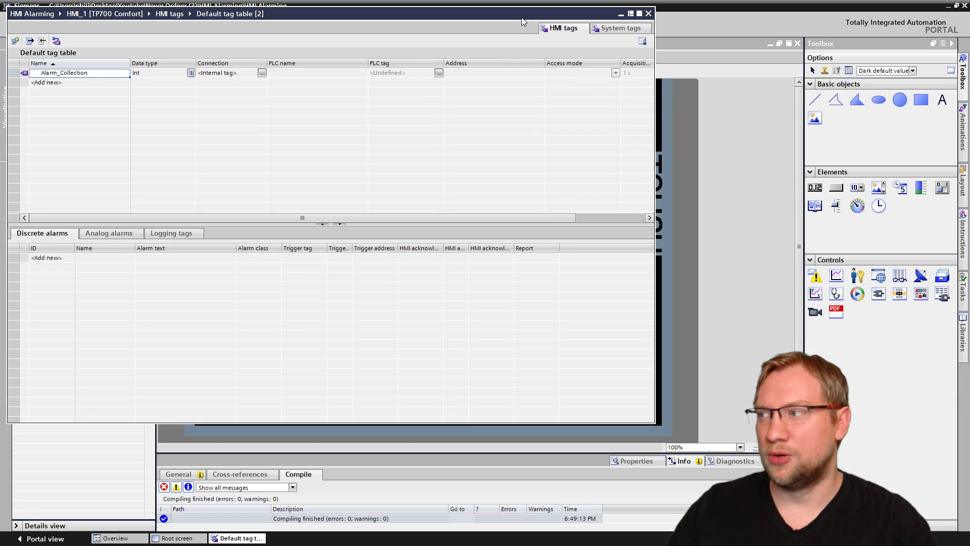
{"action": "left_click", "coordinate": [631, 13]}
{"action": "left_click", "coordinate": [770, 44]}
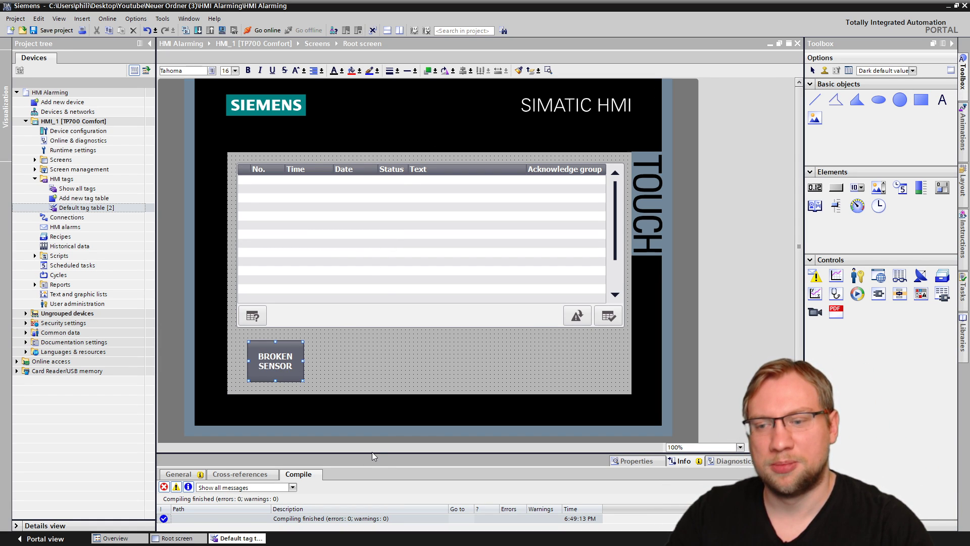
{"action": "left_click_drag", "start_coordinate": [372, 454], "coordinate": [384, 274]}
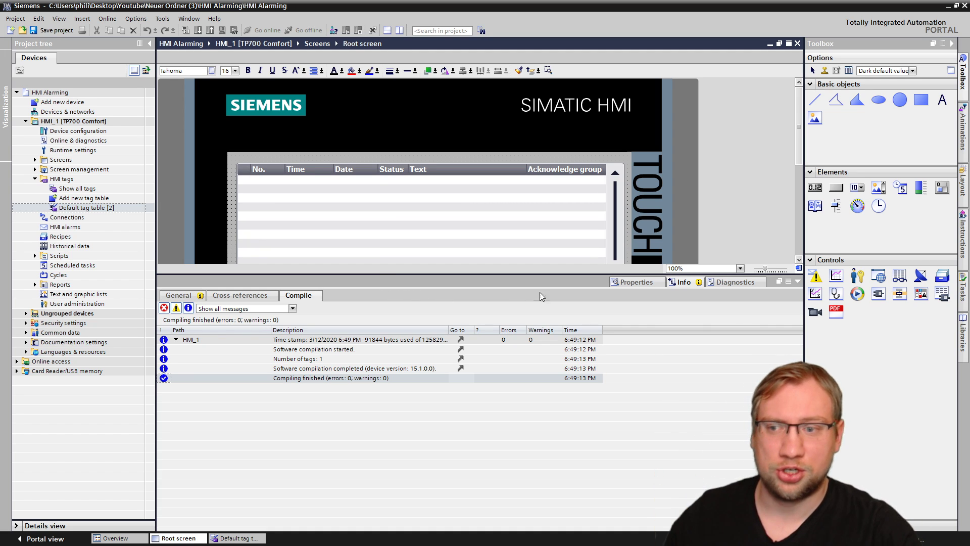
Add the SetBitWhileKeyPressed function to the BROKEN SENSOR button's Press event.
{"action": "left_click", "coordinate": [646, 284]}
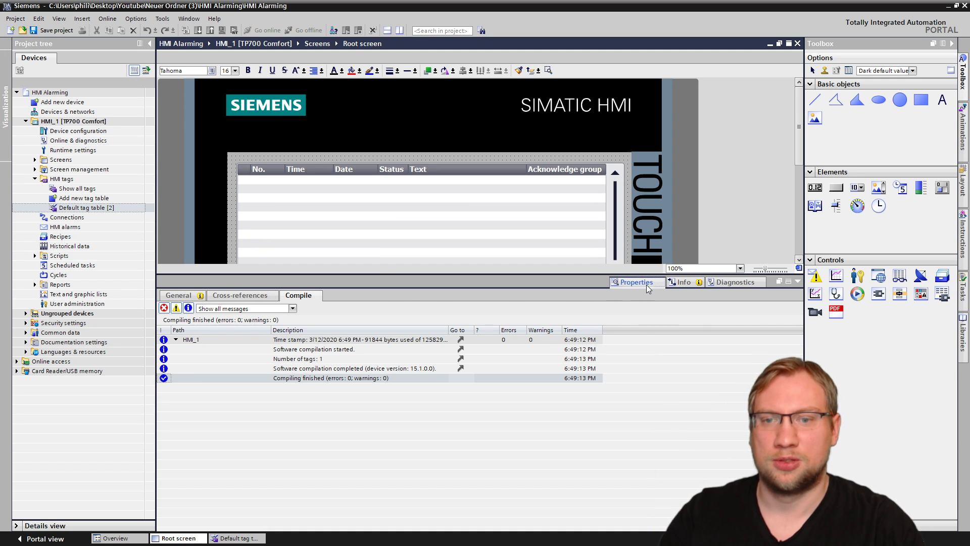
{"action": "left_click", "coordinate": [282, 295]}
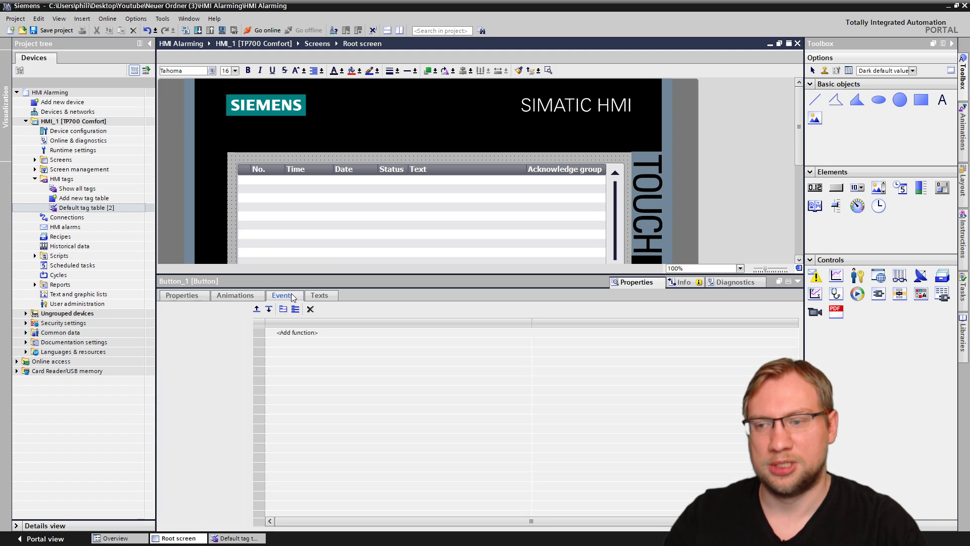
{"action": "left_click", "coordinate": [182, 333]}
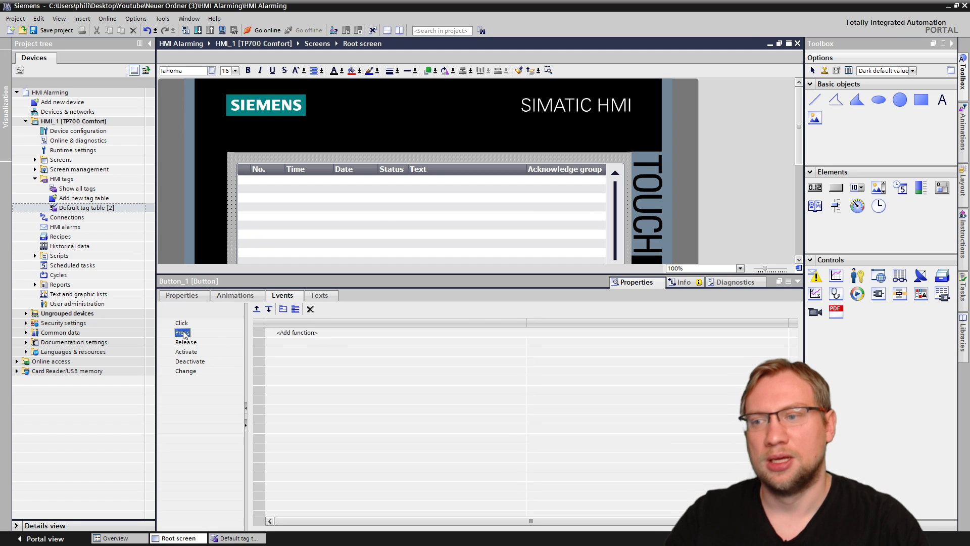
{"action": "left_click", "coordinate": [324, 332]}
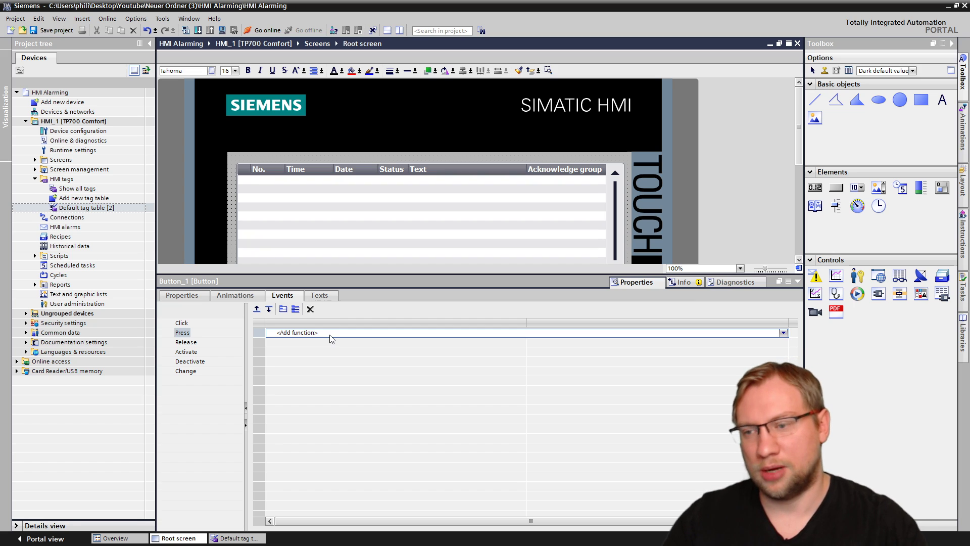
{"action": "type", "text": "setbit"}
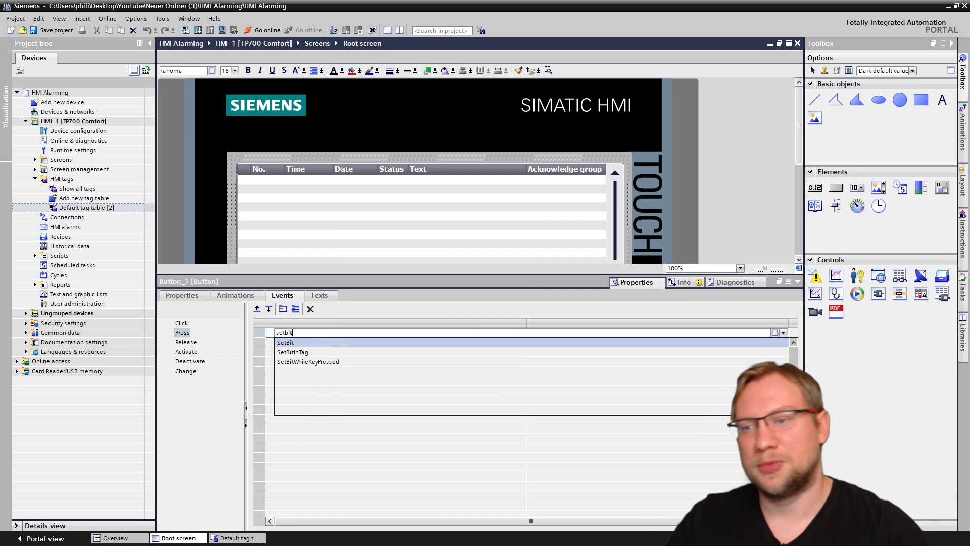
{"action": "left_click", "coordinate": [326, 362]}
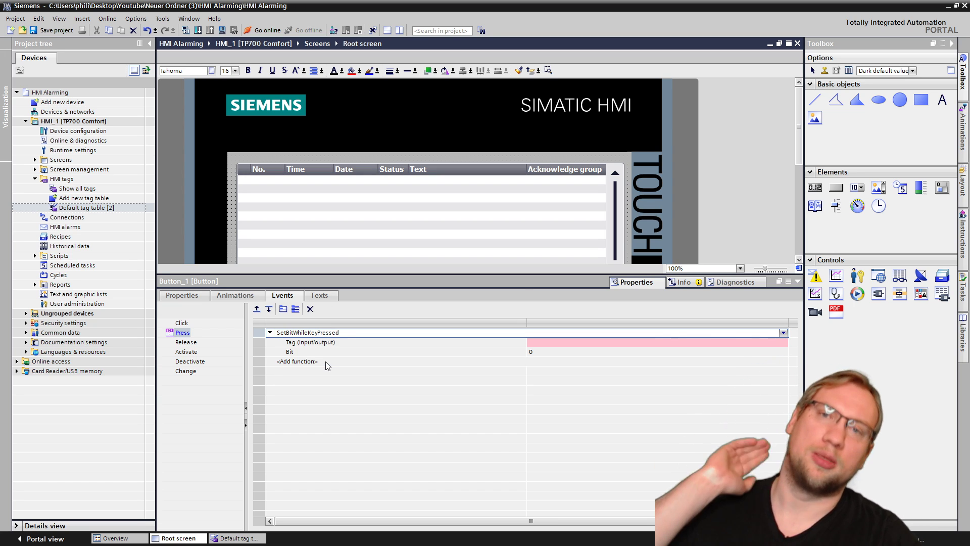
Set the function's tag to Alarm_Collection, keeping Bit 0.
{"action": "left_click", "coordinate": [235, 538]}
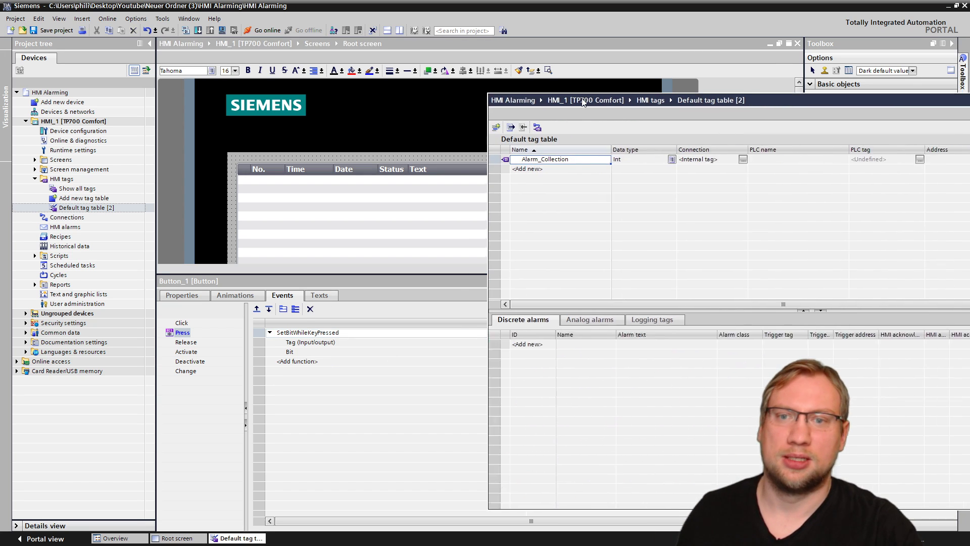
{"action": "left_click_drag", "start_coordinate": [558, 105], "coordinate": [876, 101]}
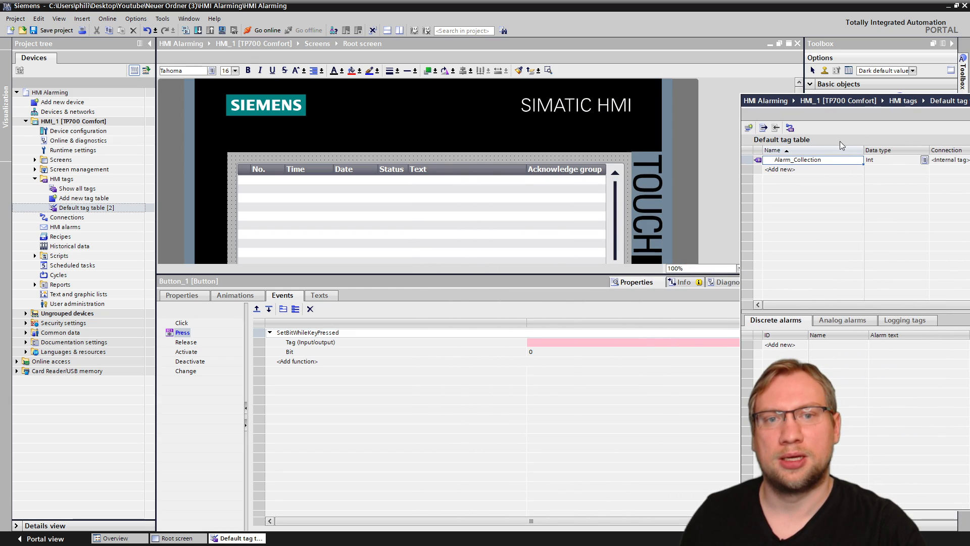
{"action": "left_click_drag", "start_coordinate": [797, 159], "coordinate": [629, 344]}
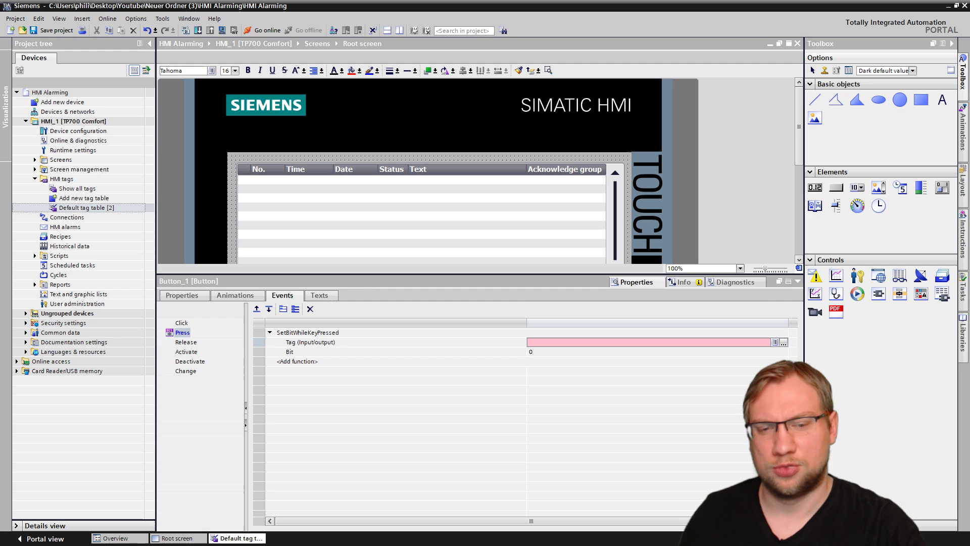
{"action": "left_click", "coordinate": [783, 342]}
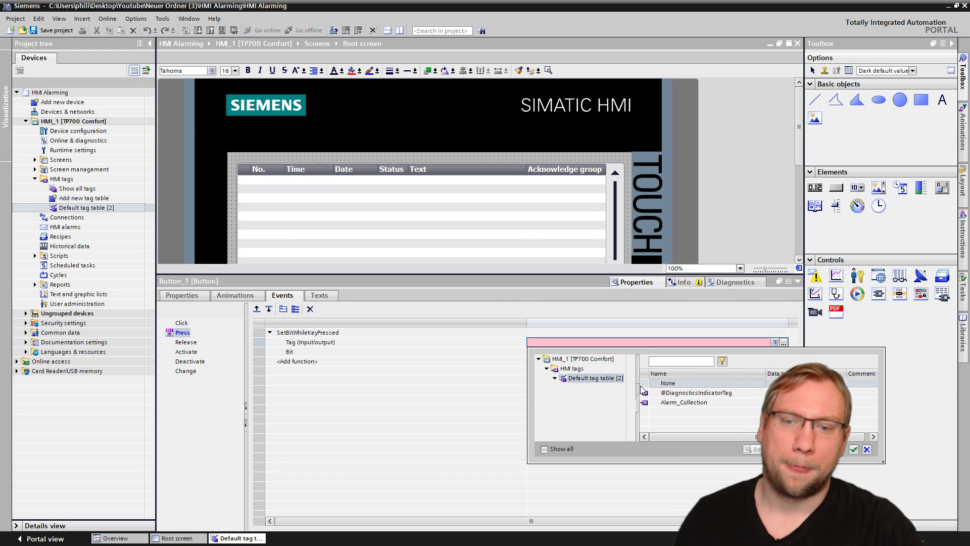
{"action": "double_click", "coordinate": [681, 402]}
{"action": "left_click", "coordinate": [591, 352]}
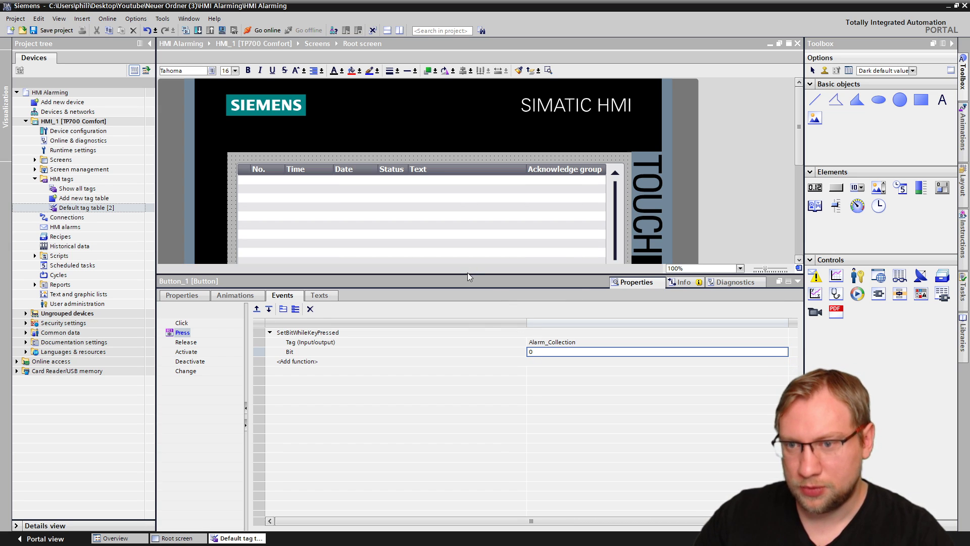
{"action": "left_click_drag", "start_coordinate": [469, 275], "coordinate": [467, 443]}
{"action": "left_click", "coordinate": [412, 267]}
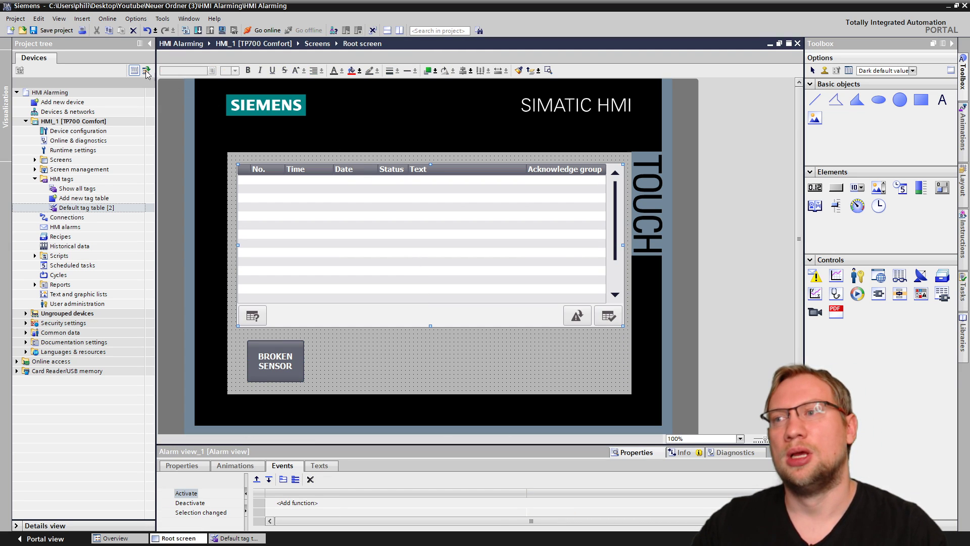
Close the floating Default tag table window and select HMI_1's HMI alarms in the project tree.
{"action": "left_click", "coordinate": [83, 121]}
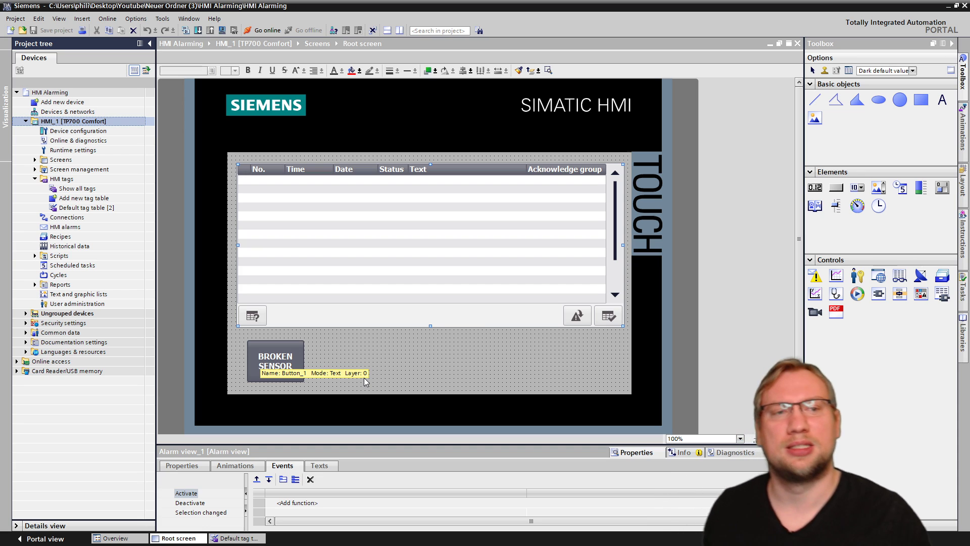
{"action": "left_click", "coordinate": [235, 538]}
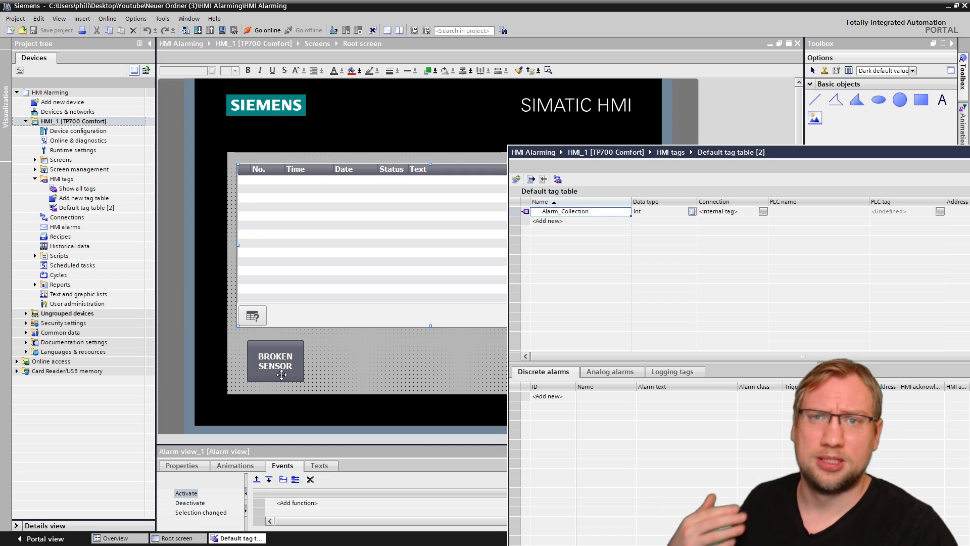
{"action": "double_click", "coordinate": [679, 154]}
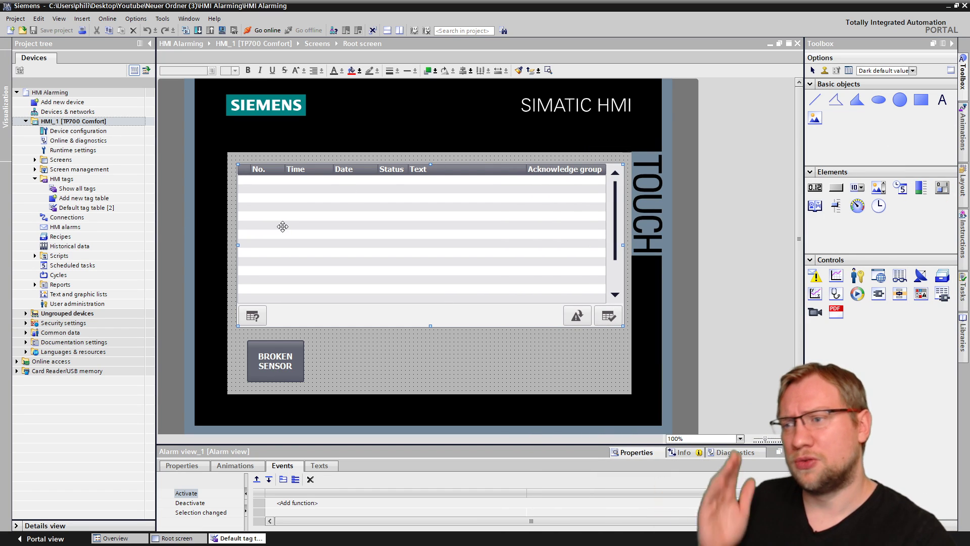
{"action": "left_click", "coordinate": [64, 230]}
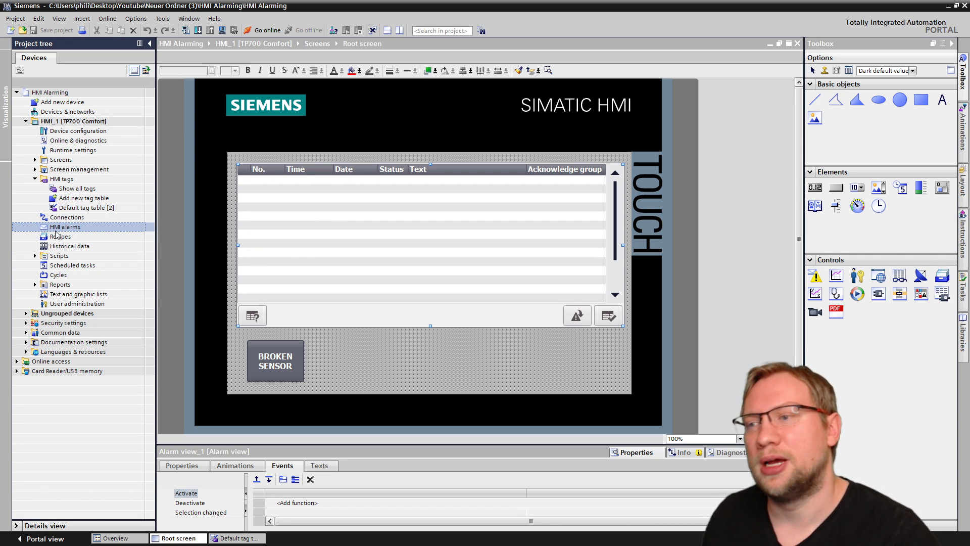
Open the HMI alarms editor and view the Analog, Controller and System events tabs, declining the import.
{"action": "double_click", "coordinate": [56, 230]}
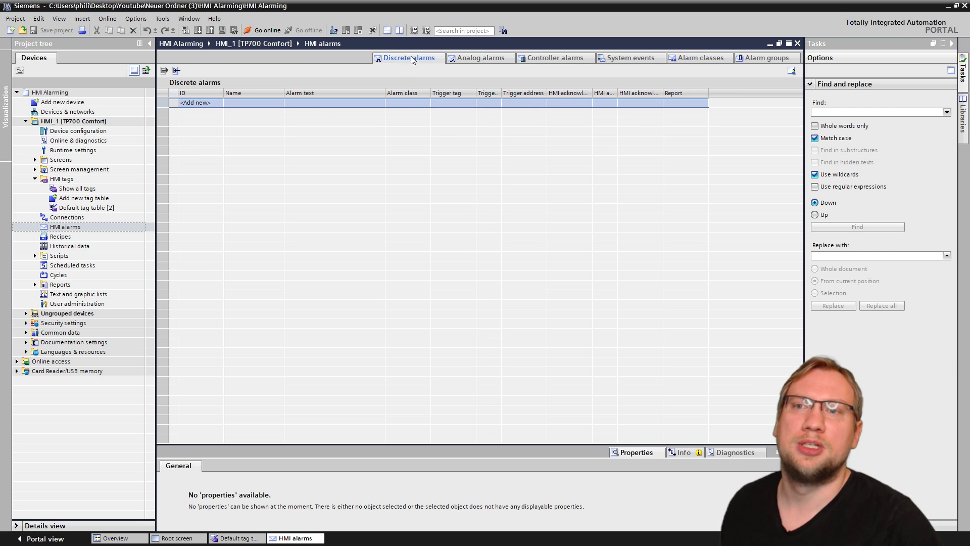
{"action": "left_click", "coordinate": [480, 59]}
{"action": "left_click", "coordinate": [538, 59]}
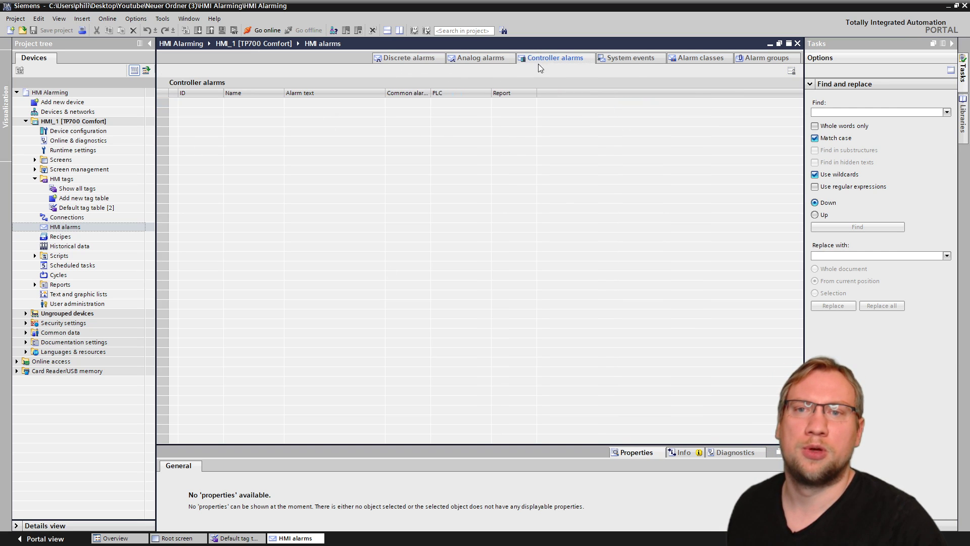
{"action": "left_click", "coordinate": [635, 58]}
{"action": "left_click", "coordinate": [548, 304]}
Review the Alarm classes and Alarm groups tabs, ending on the empty Discrete alarms list.
{"action": "left_click", "coordinate": [680, 57]}
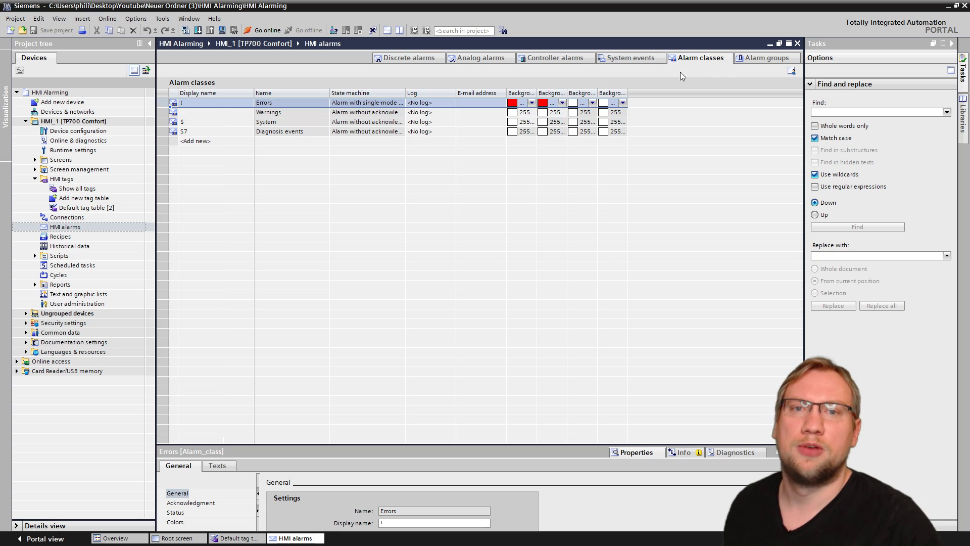
{"action": "left_click", "coordinate": [765, 63]}
{"action": "left_click", "coordinate": [701, 57]}
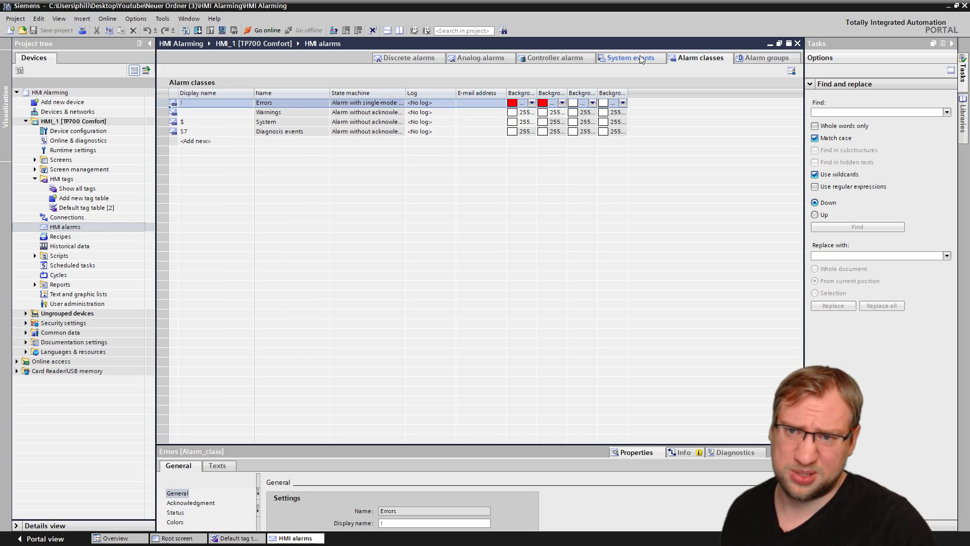
{"action": "left_click", "coordinate": [379, 57]}
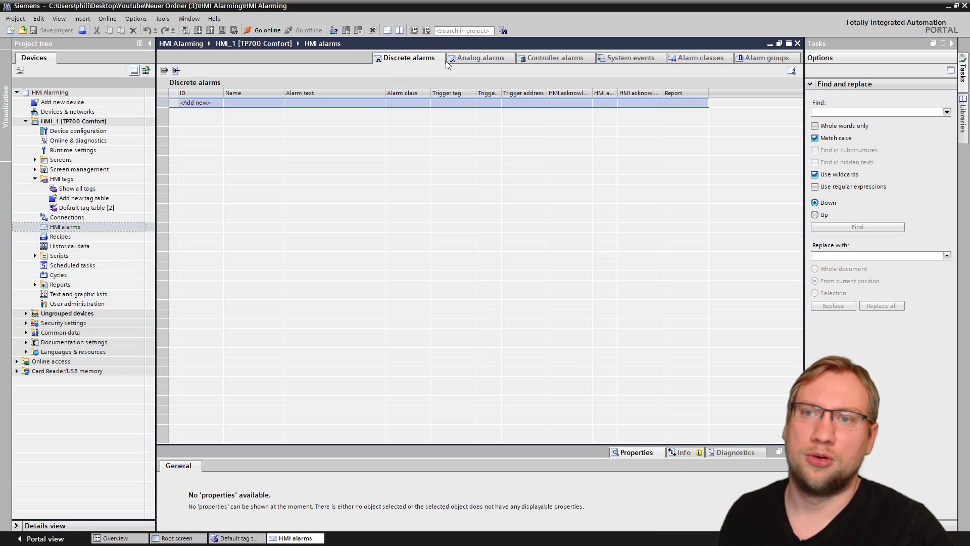
{"action": "left_click", "coordinate": [480, 58]}
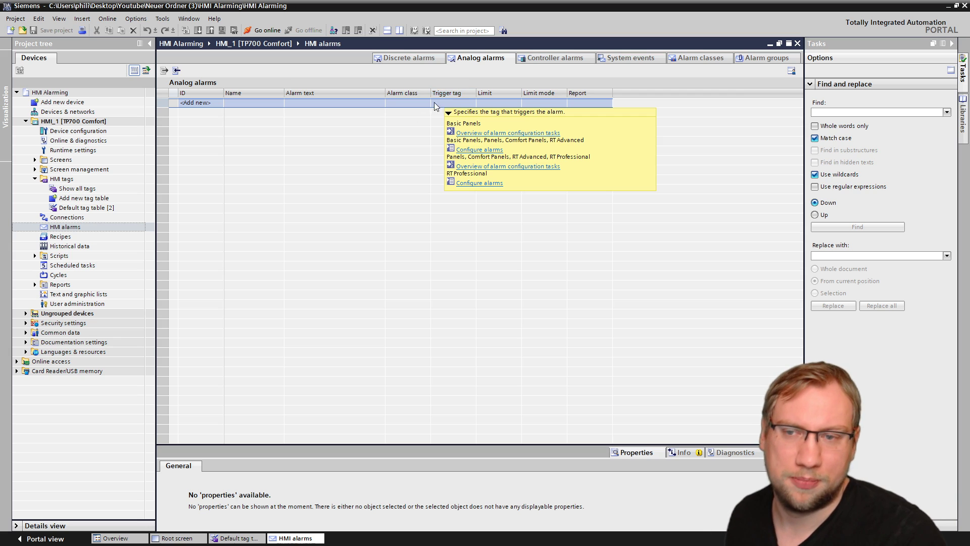
{"action": "left_click", "coordinate": [419, 59]}
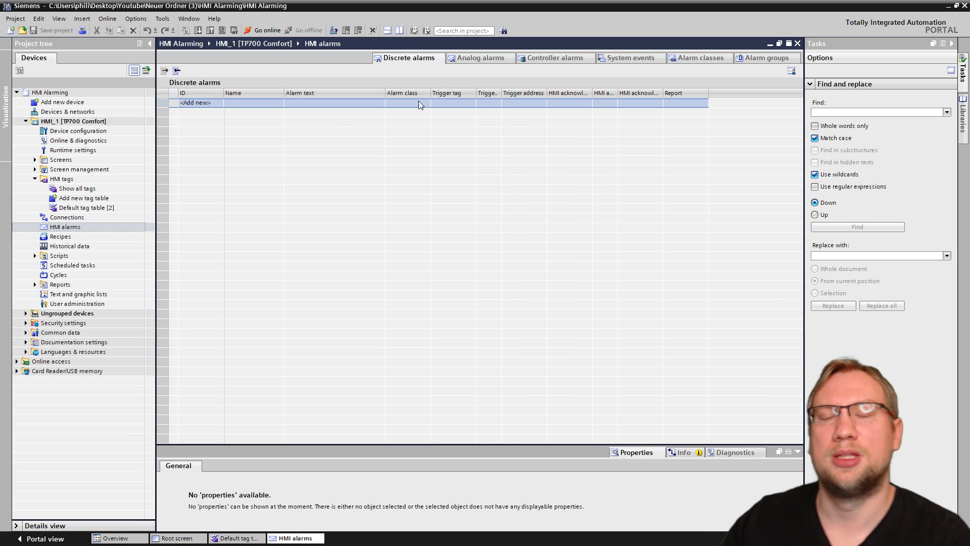
Create a new discrete alarm with ID 80, name Broken Sensor 01, text 'Sensor 01 is broken'.
{"action": "double_click", "coordinate": [211, 104]}
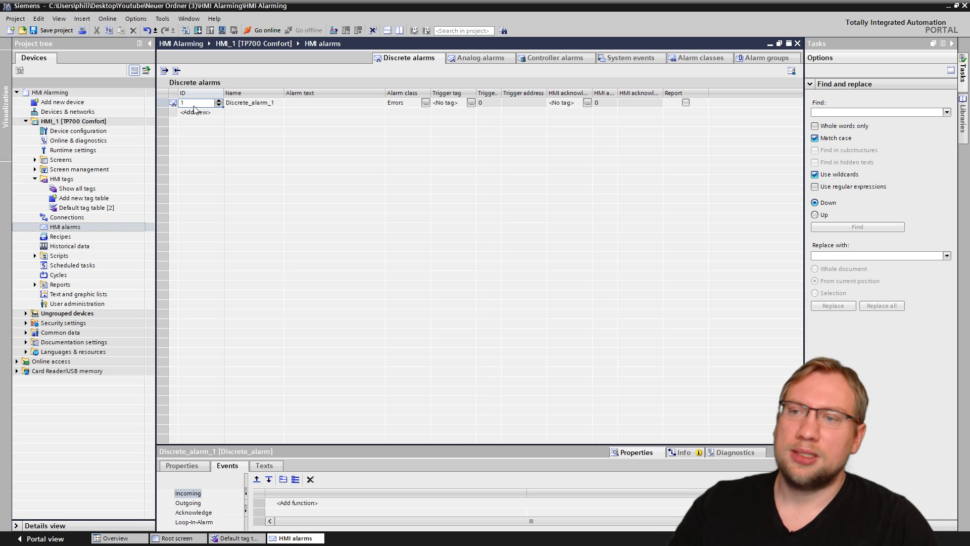
{"action": "left_click", "coordinate": [188, 103]}
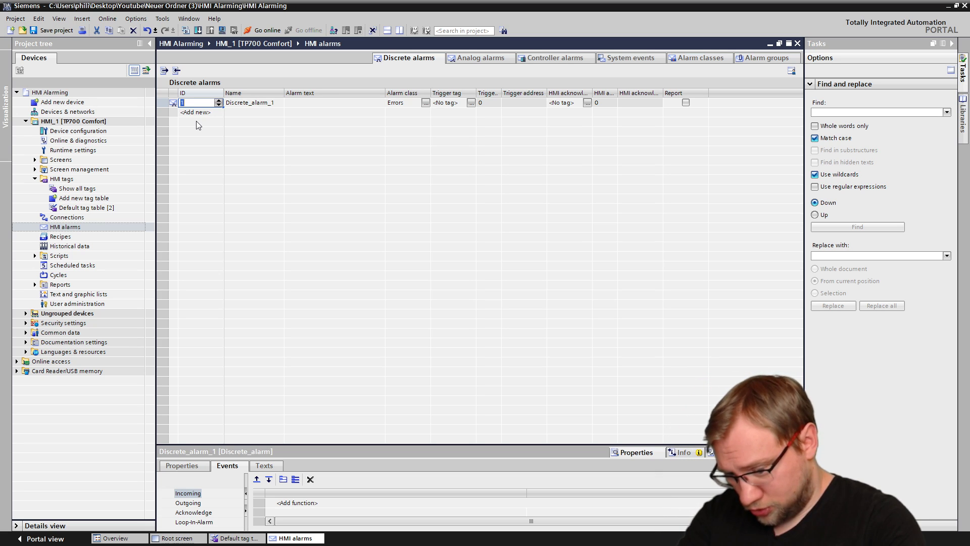
{"action": "type", "text": "80"}
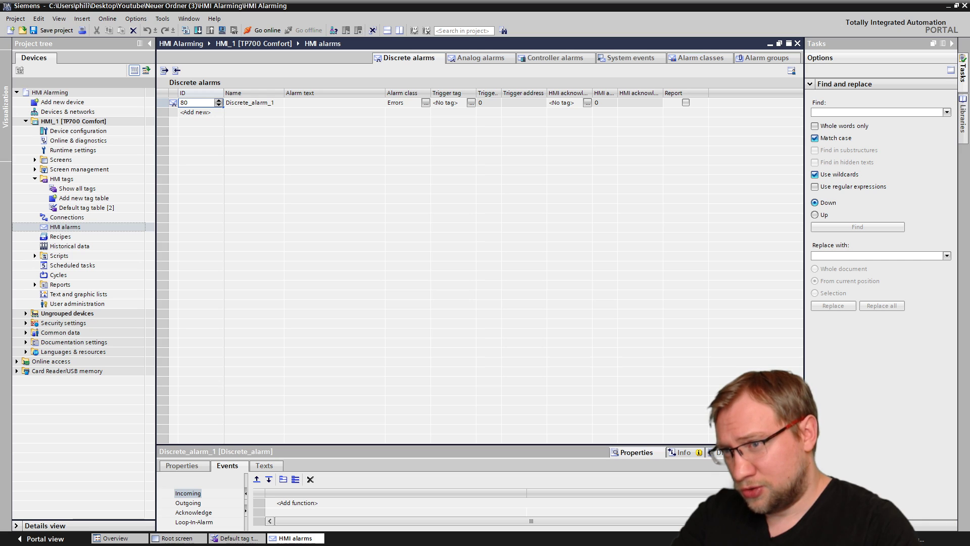
{"action": "left_click", "coordinate": [248, 103]}
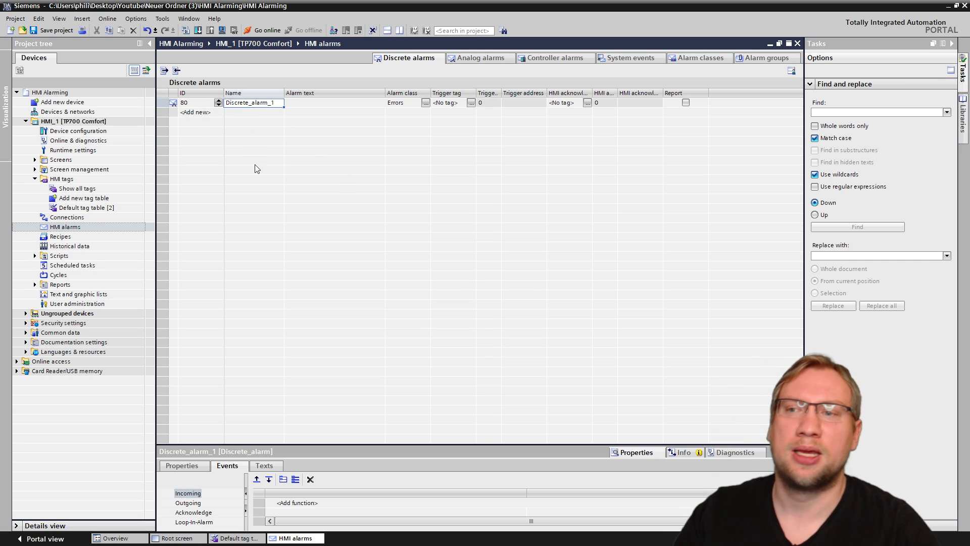
{"action": "type", "text": "Br"}
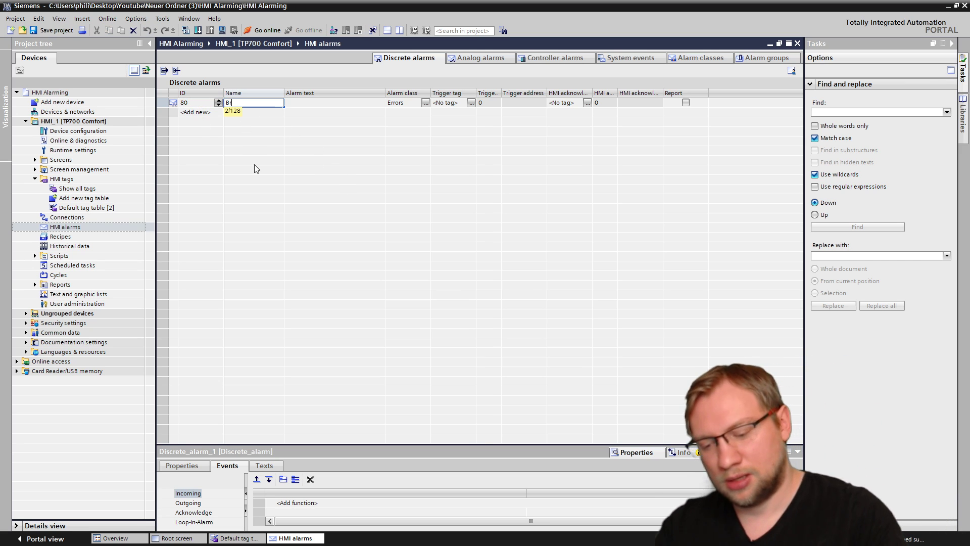
{"action": "type", "text": "oken Sensor 01"}
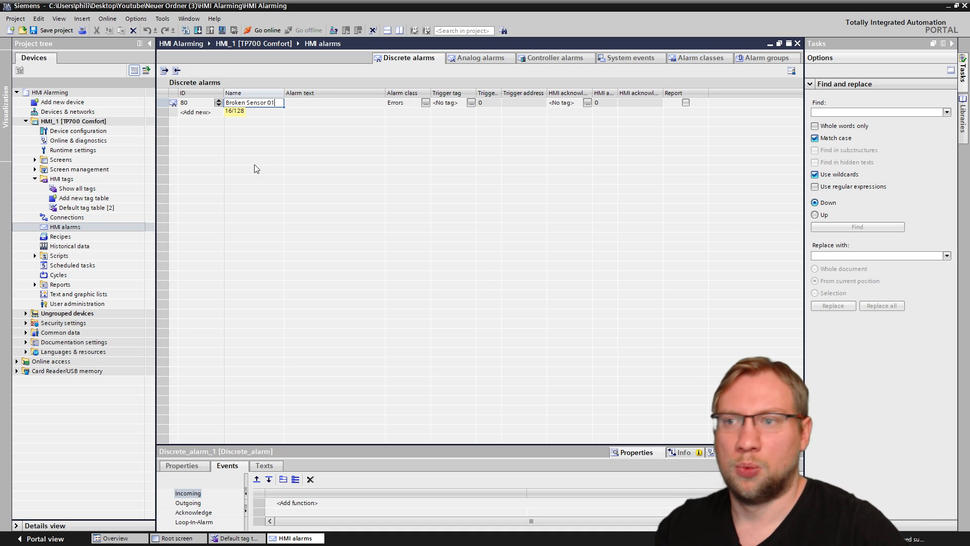
{"action": "key", "text": "Tab"}
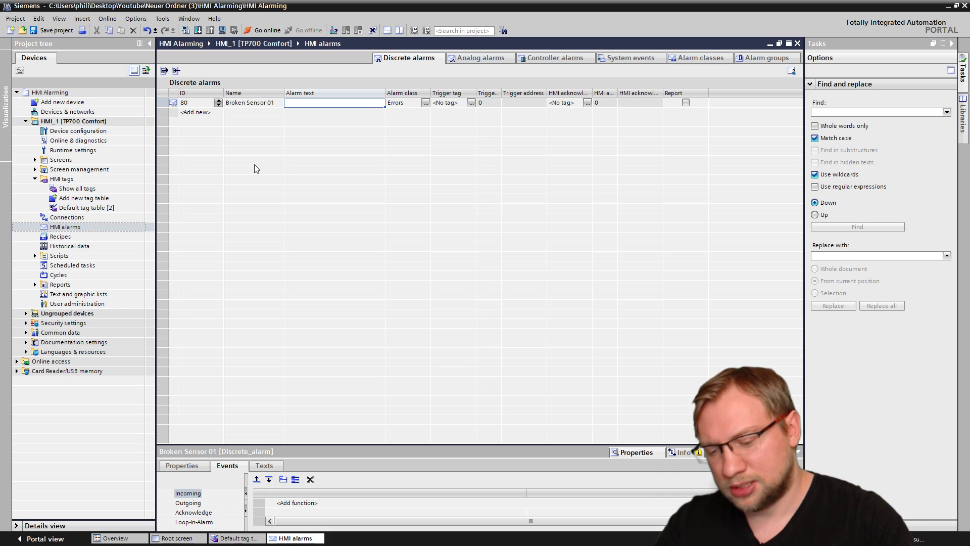
{"action": "type", "text": "Sensor "}
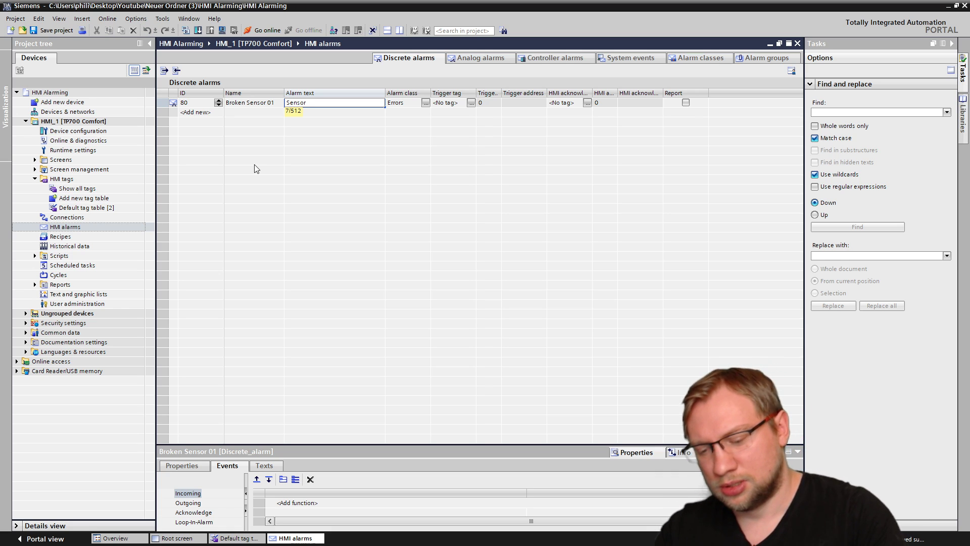
{"action": "type", "text": "01 is br"}
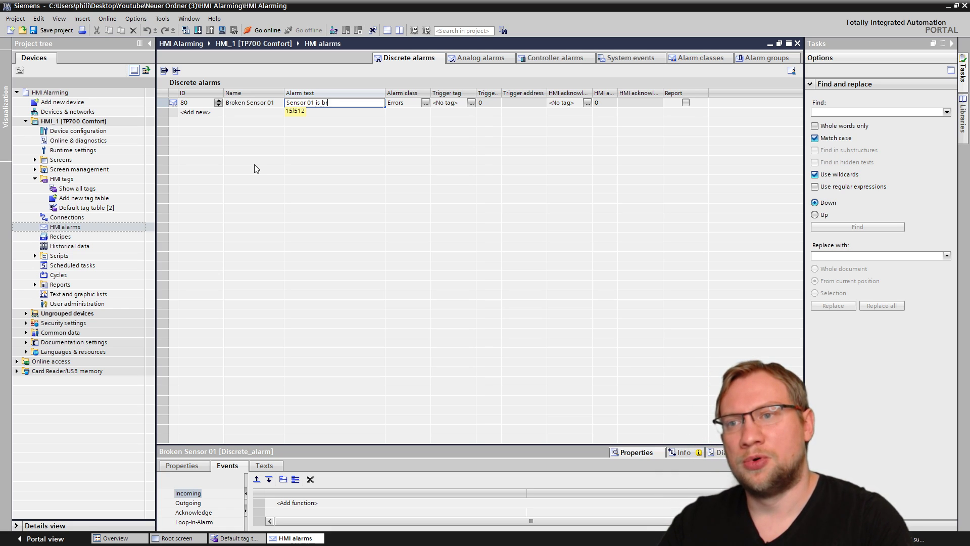
{"action": "type", "text": "oken, please"}
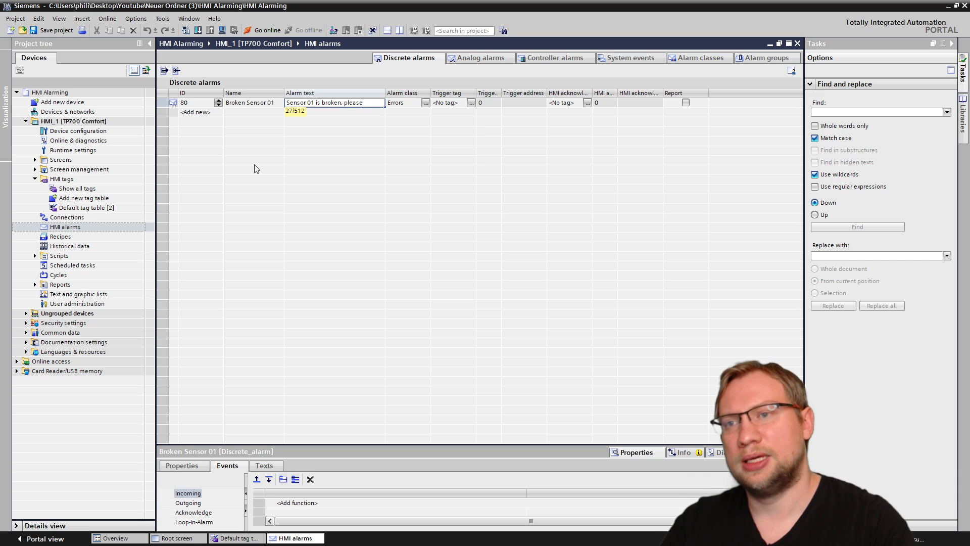
{"action": "type", "text": " re"}
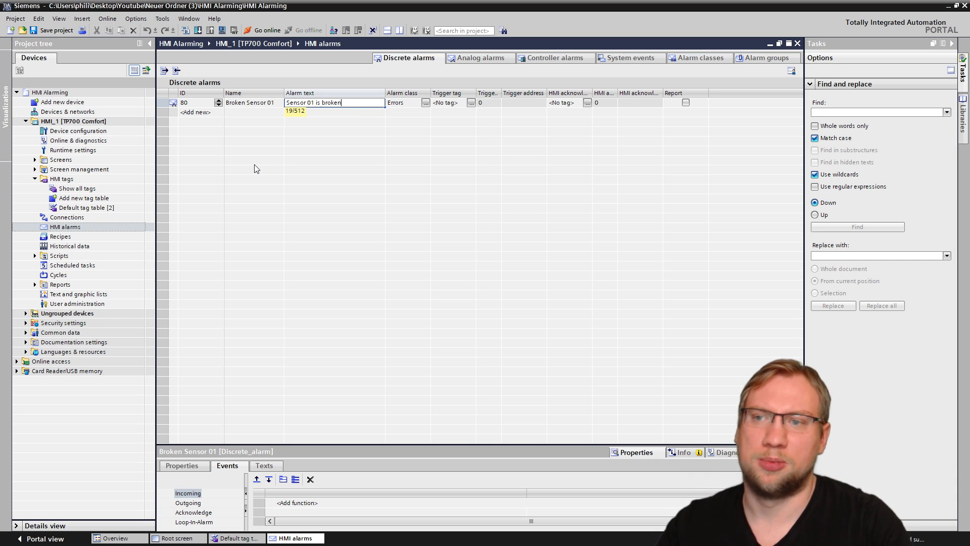
{"action": "key", "text": "Return"}
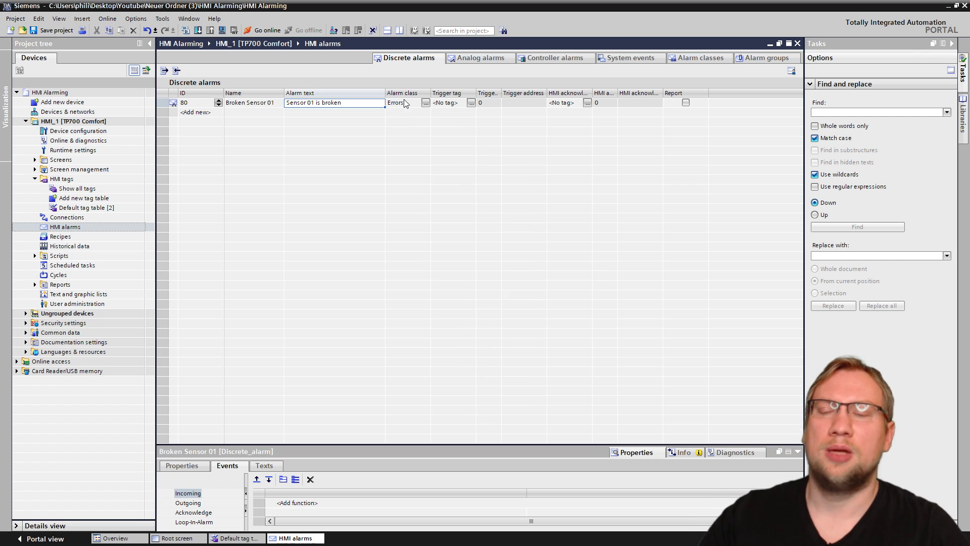
Set alarm 80's class to Warnings and its trigger tag to Alarm_Collection.
{"action": "left_click", "coordinate": [407, 106]}
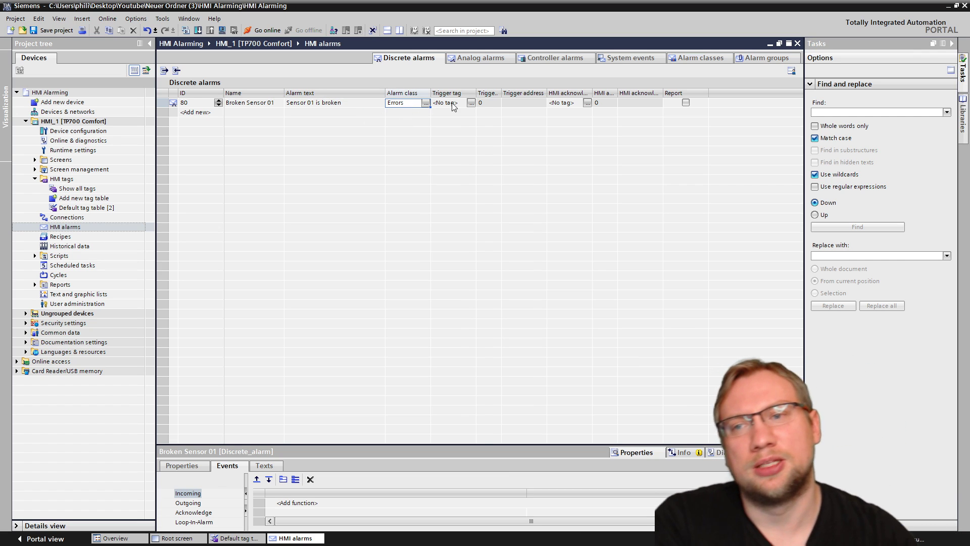
{"action": "left_click", "coordinate": [426, 102]}
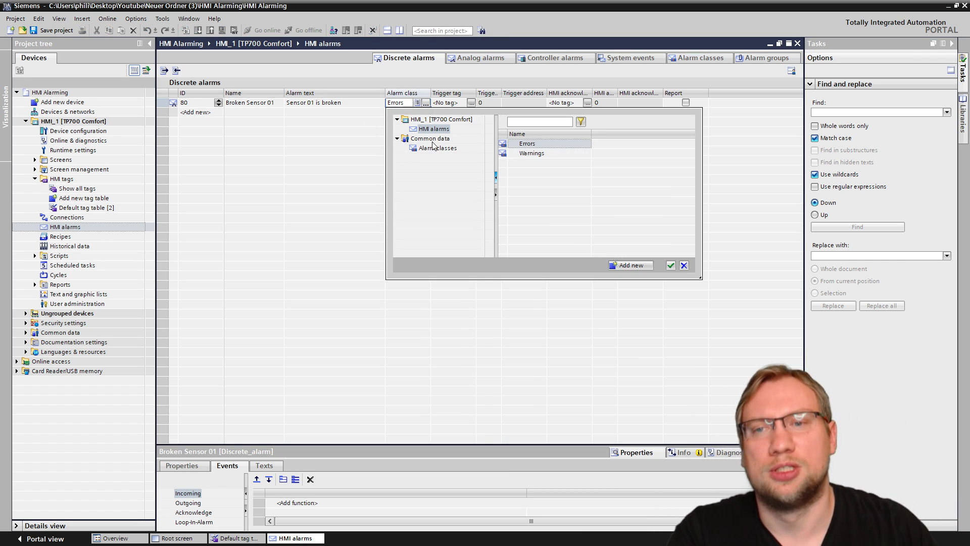
{"action": "double_click", "coordinate": [538, 154]}
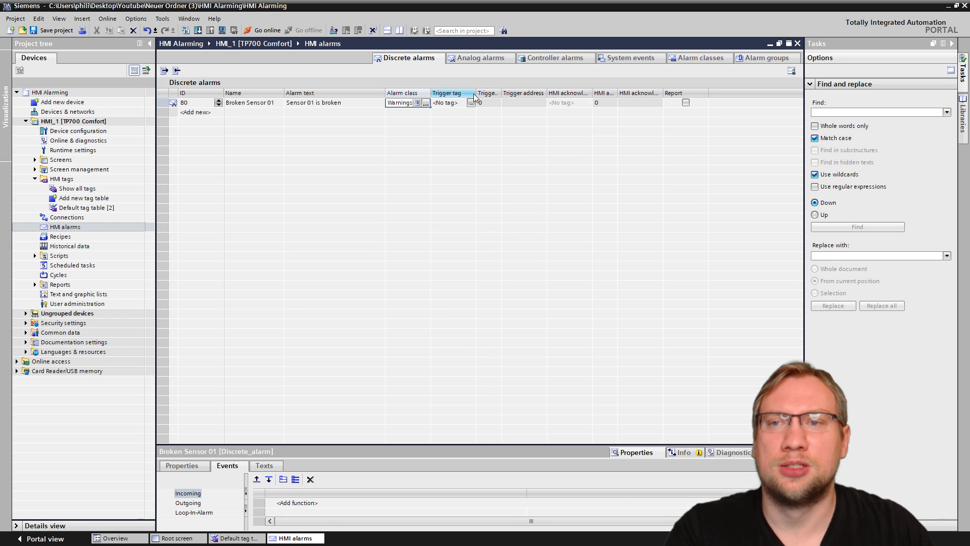
{"action": "left_click", "coordinate": [456, 103]}
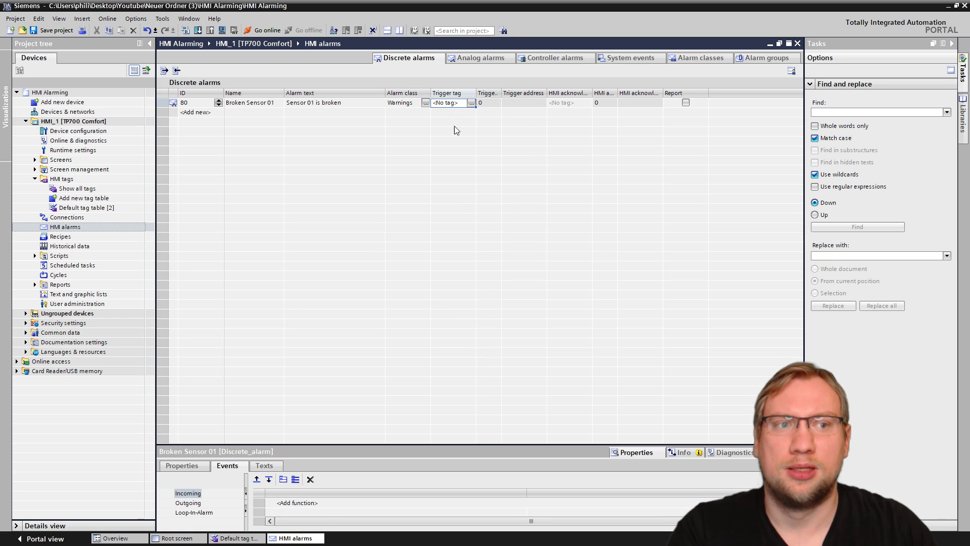
{"action": "left_click", "coordinate": [238, 538]}
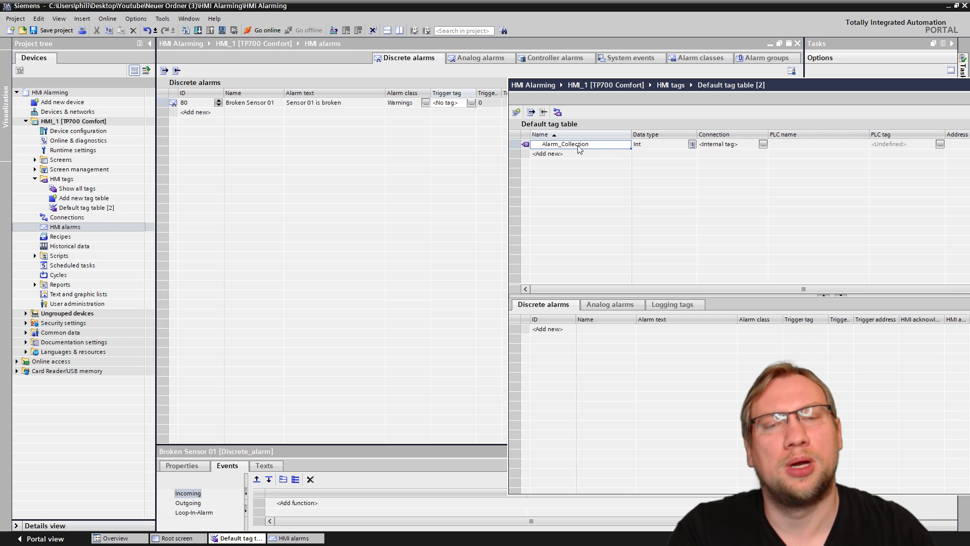
{"action": "left_click_drag", "start_coordinate": [579, 149], "coordinate": [519, 146]}
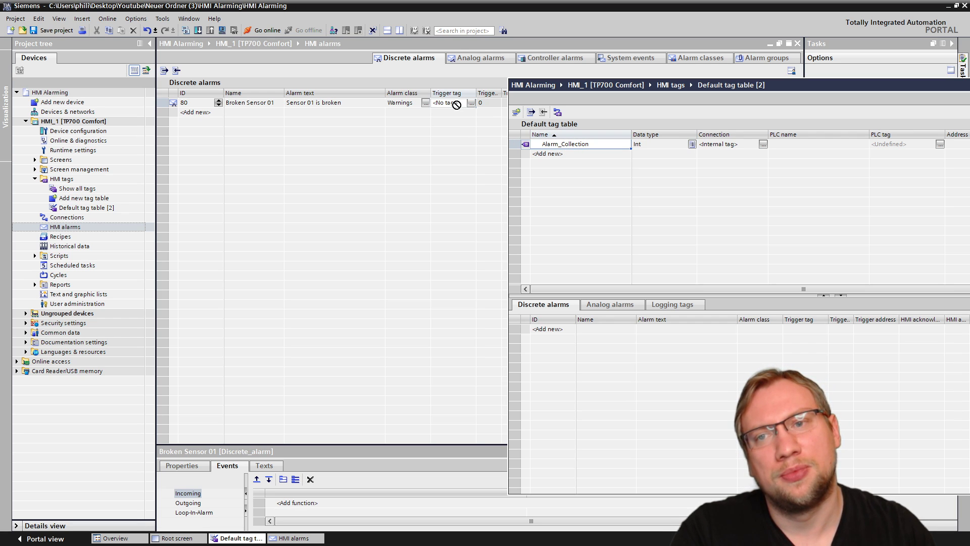
{"action": "left_click_drag", "start_coordinate": [600, 85], "coordinate": [611, 84]}
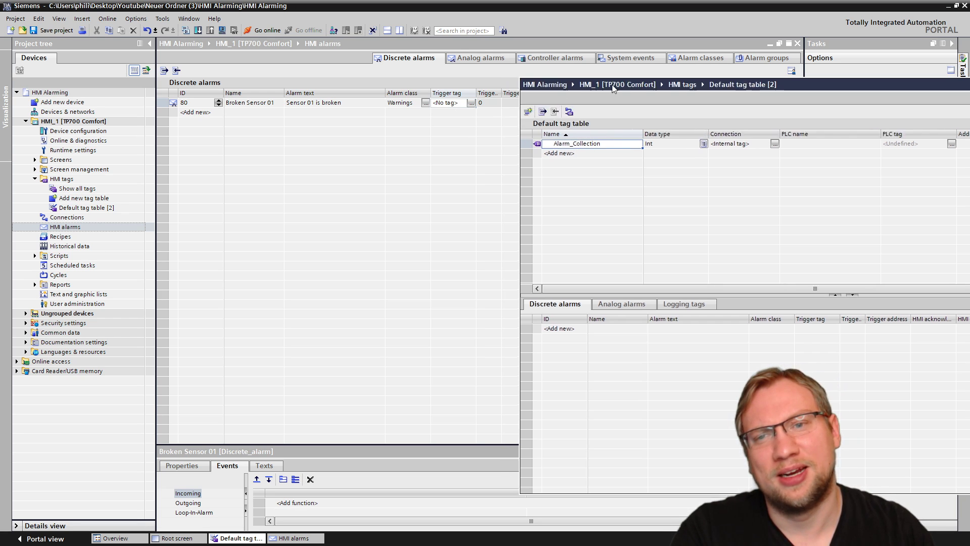
{"action": "left_click", "coordinate": [470, 104]}
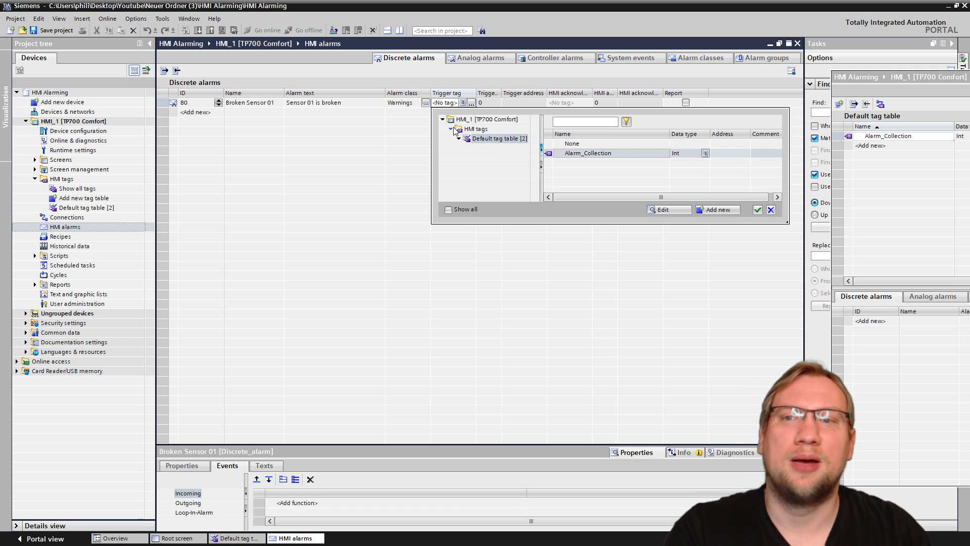
{"action": "double_click", "coordinate": [602, 154]}
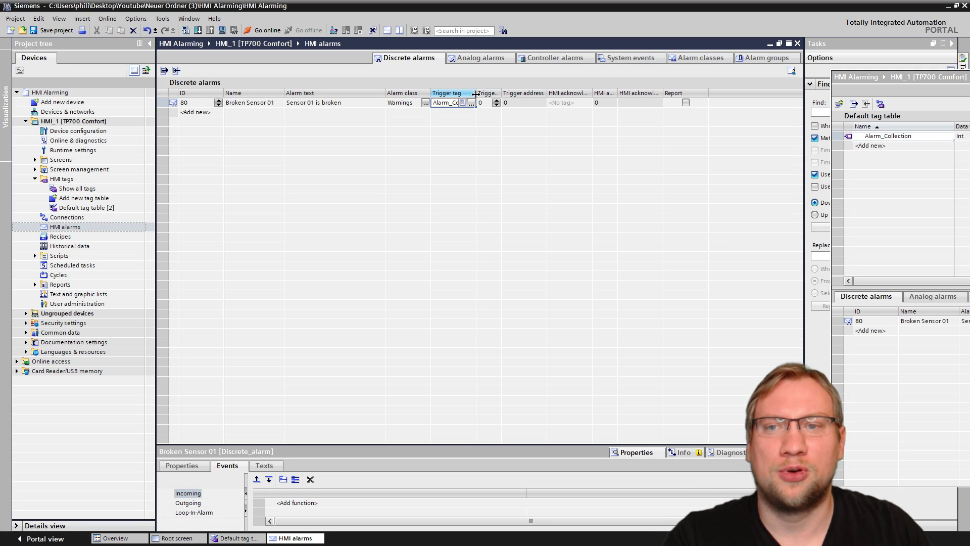
{"action": "double_click", "coordinate": [500, 95]}
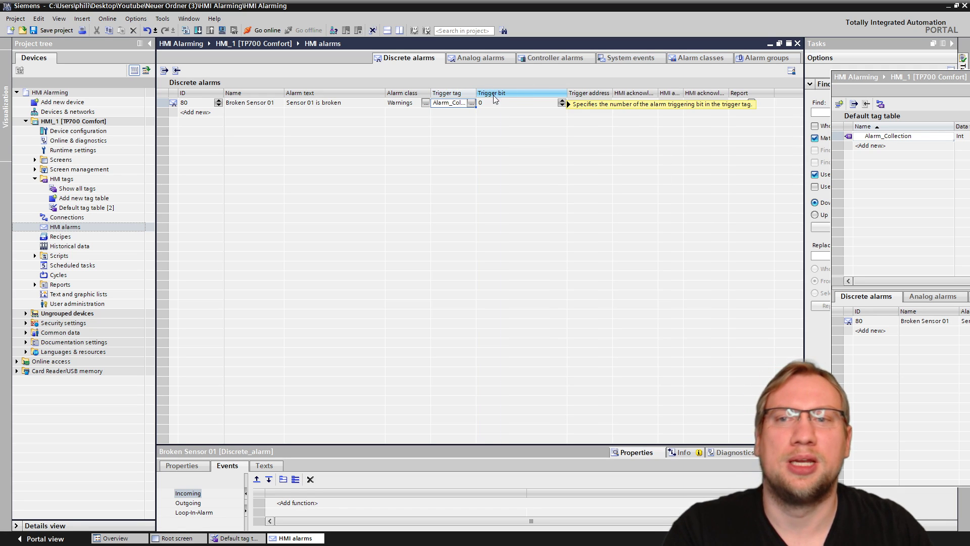
{"action": "left_click_drag", "start_coordinate": [566, 94], "coordinate": [521, 94]}
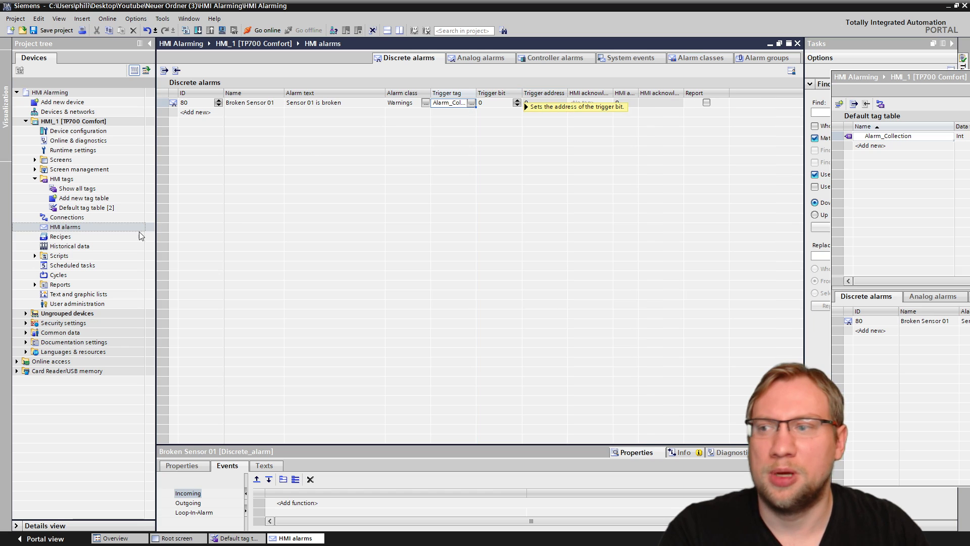
Check that the BROKEN SENSOR button's Press event sets bit 0 of Alarm_Collection.
{"action": "left_click", "coordinate": [162, 539]}
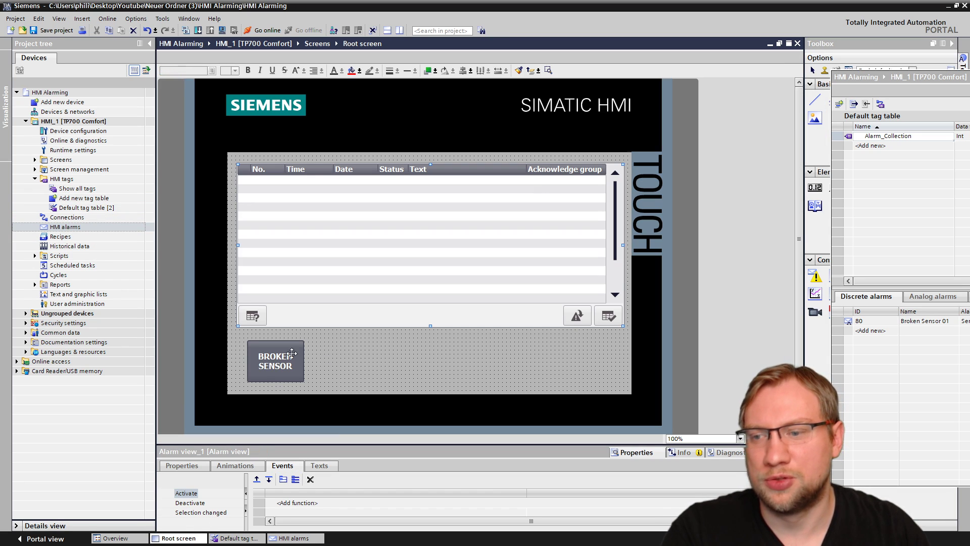
{"action": "left_click", "coordinate": [272, 340]}
{"action": "left_click_drag", "start_coordinate": [366, 444], "coordinate": [353, 231]}
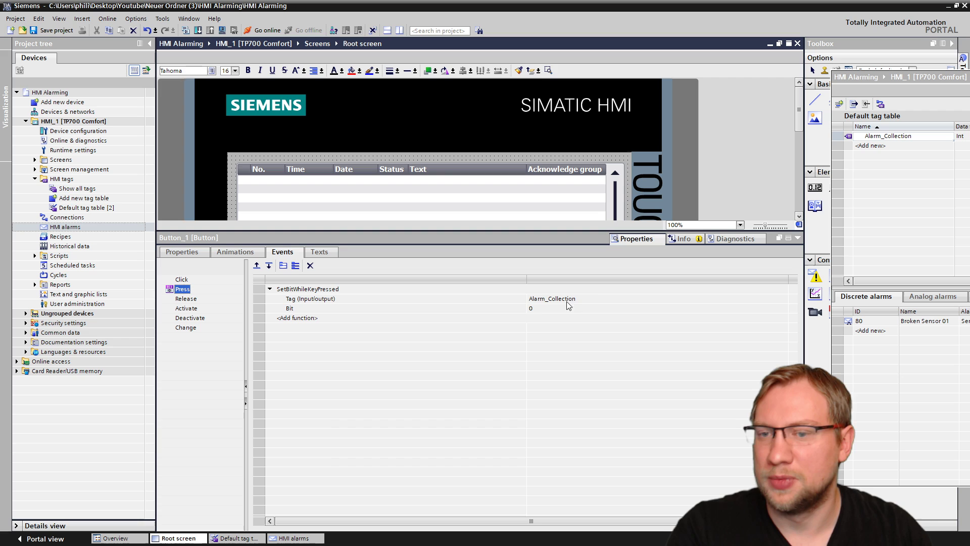
{"action": "left_click", "coordinate": [559, 309]}
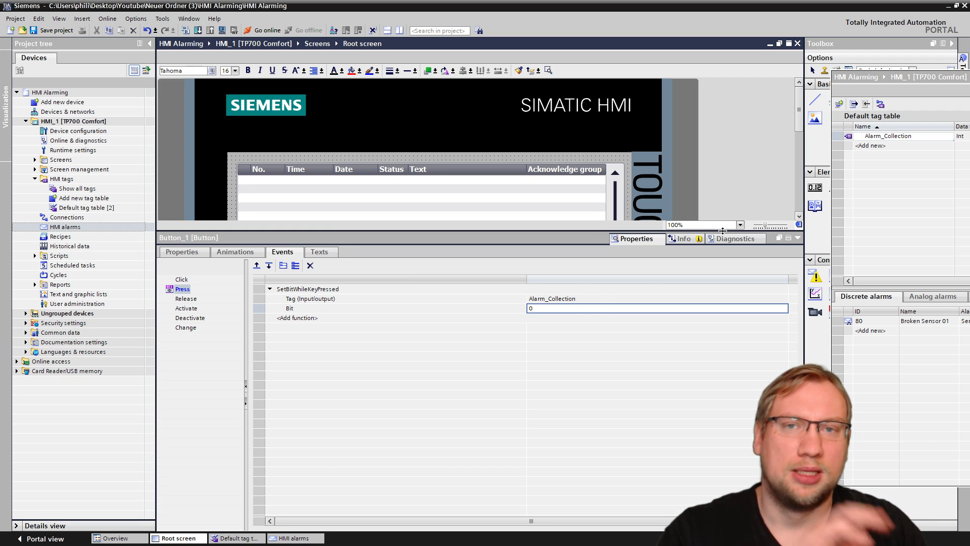
{"action": "left_click_drag", "start_coordinate": [722, 231], "coordinate": [707, 399]}
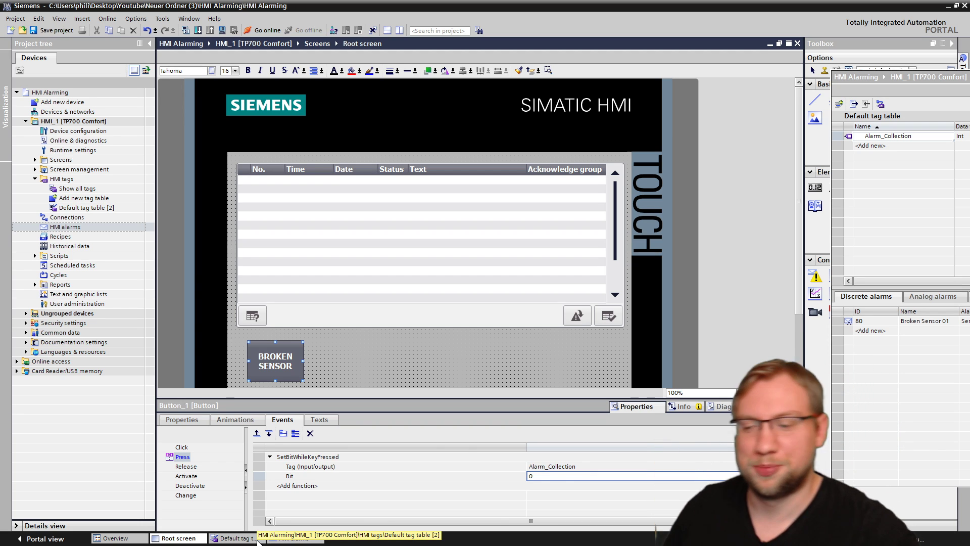
{"action": "left_click", "coordinate": [286, 539]}
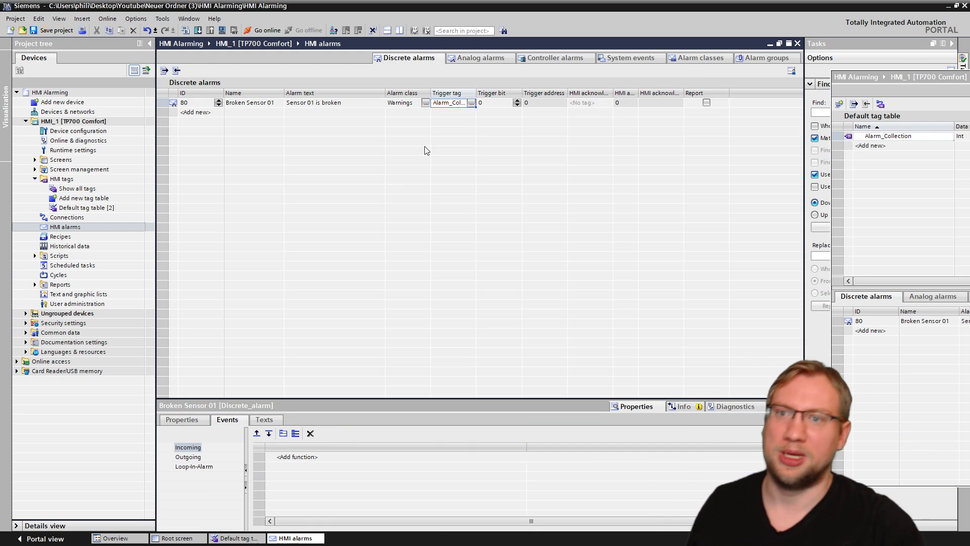
Confirm alarm 80's trigger bit 0, save the project, and start HMI_1's runtime simulation.
{"action": "left_click_drag", "start_coordinate": [476, 93], "coordinate": [497, 94]}
{"action": "left_click", "coordinate": [540, 103]}
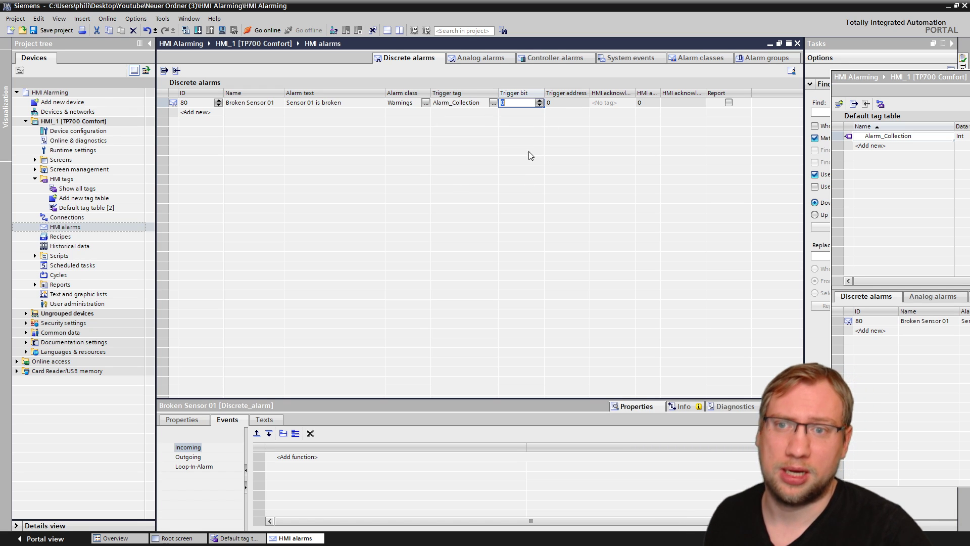
{"action": "key", "text": "ctrl+s"}
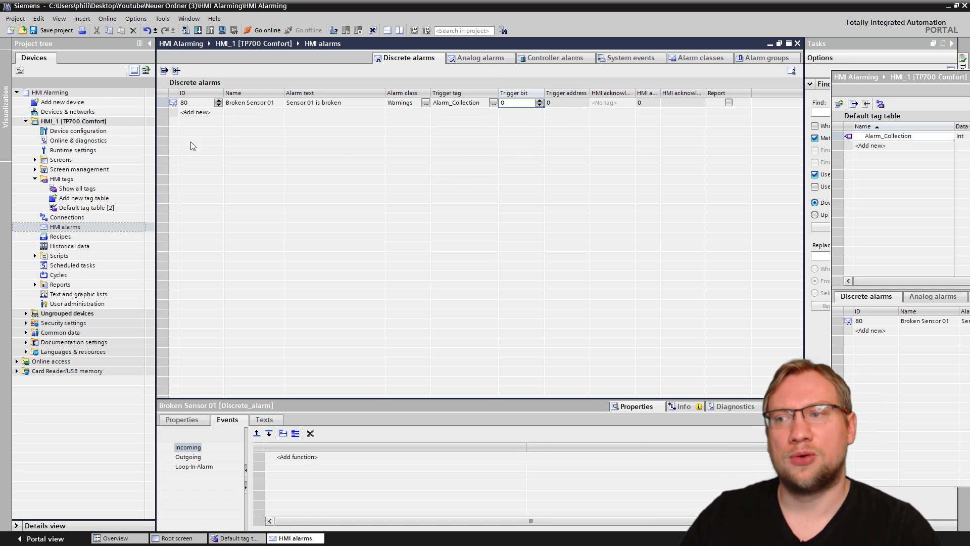
{"action": "left_click", "coordinate": [74, 123]}
{"action": "left_click", "coordinate": [216, 31]}
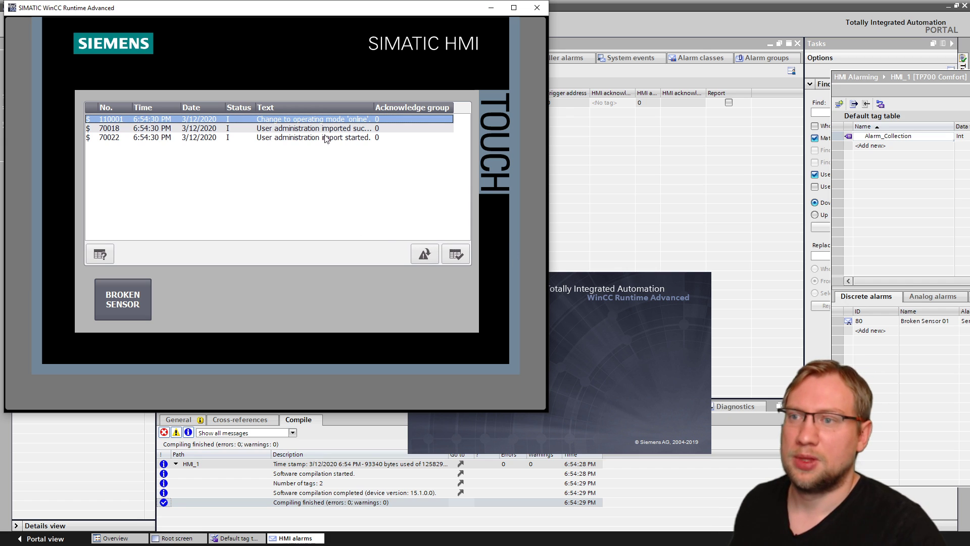
Press BROKEN SENSOR repeatedly to raise and clear alarm 80, then close the runtime.
{"action": "left_click_drag", "start_coordinate": [328, 19], "coordinate": [476, 56]}
{"action": "left_click", "coordinate": [123, 299]}
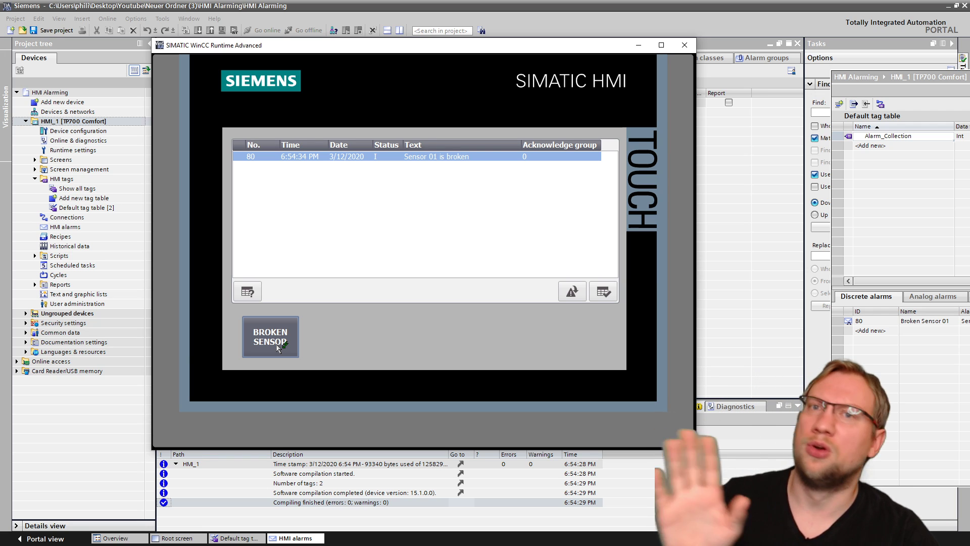
{"action": "left_click", "coordinate": [278, 347]}
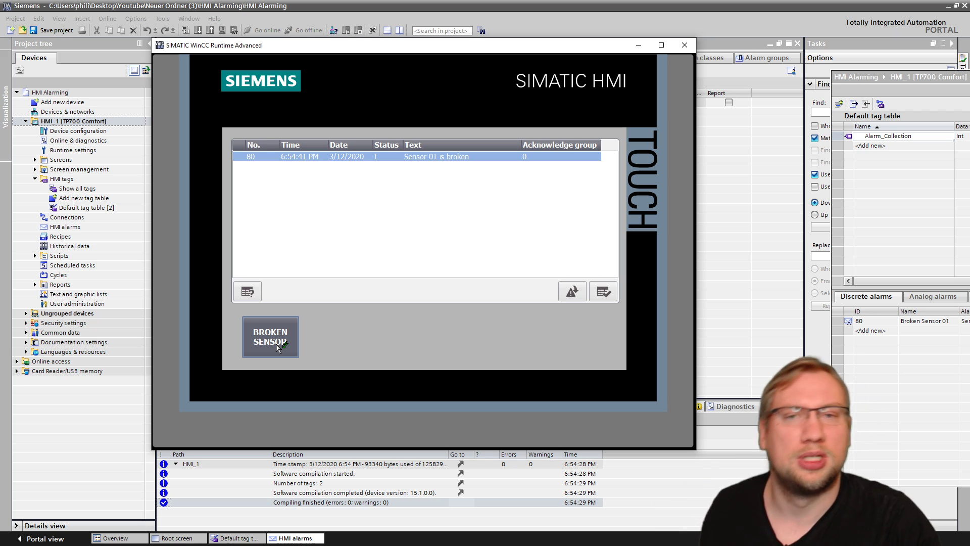
{"action": "left_click", "coordinate": [277, 346]}
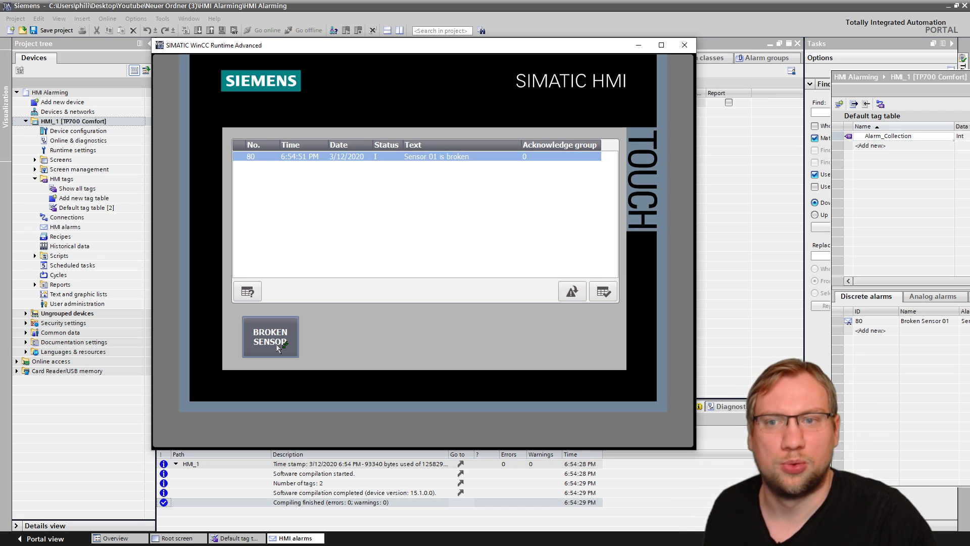
{"action": "left_click", "coordinate": [277, 346]}
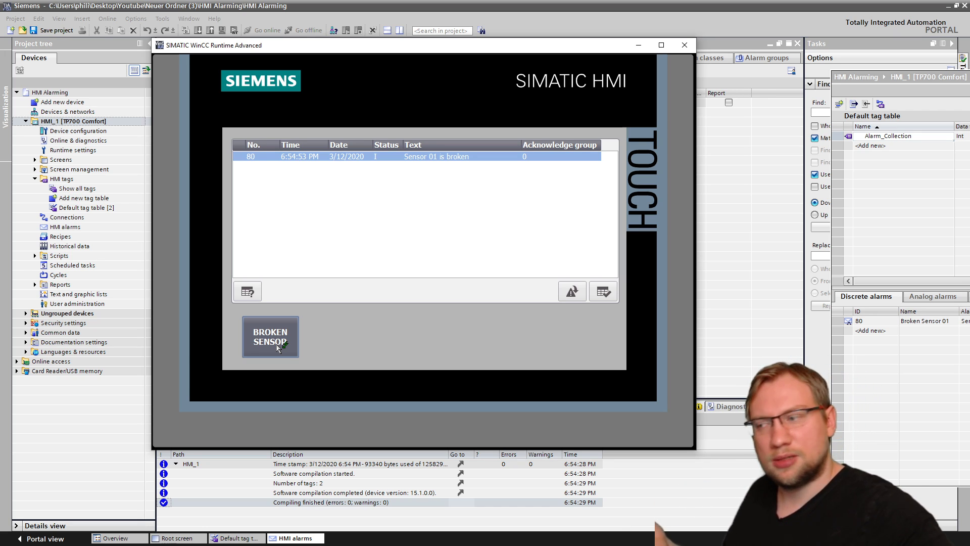
{"action": "left_click", "coordinate": [277, 346]}
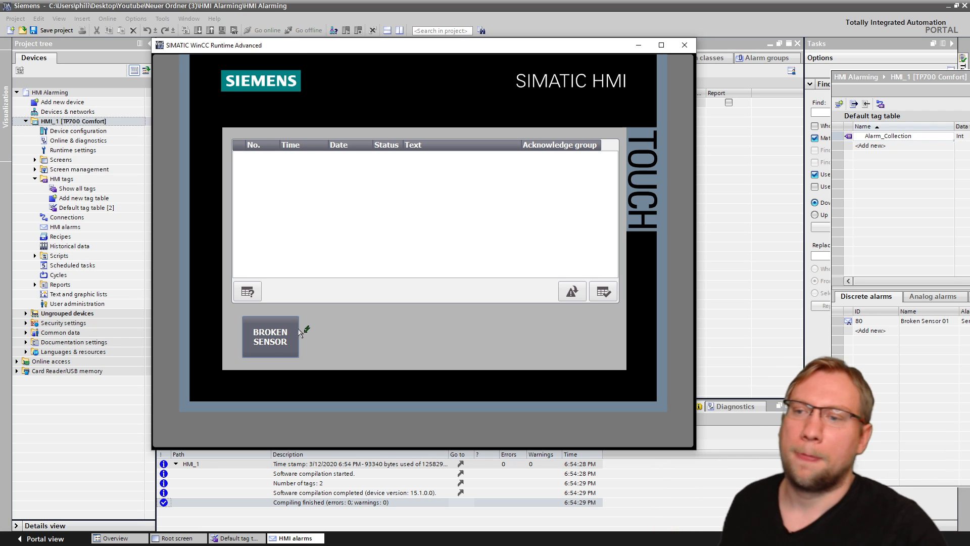
{"action": "left_click", "coordinate": [294, 334]}
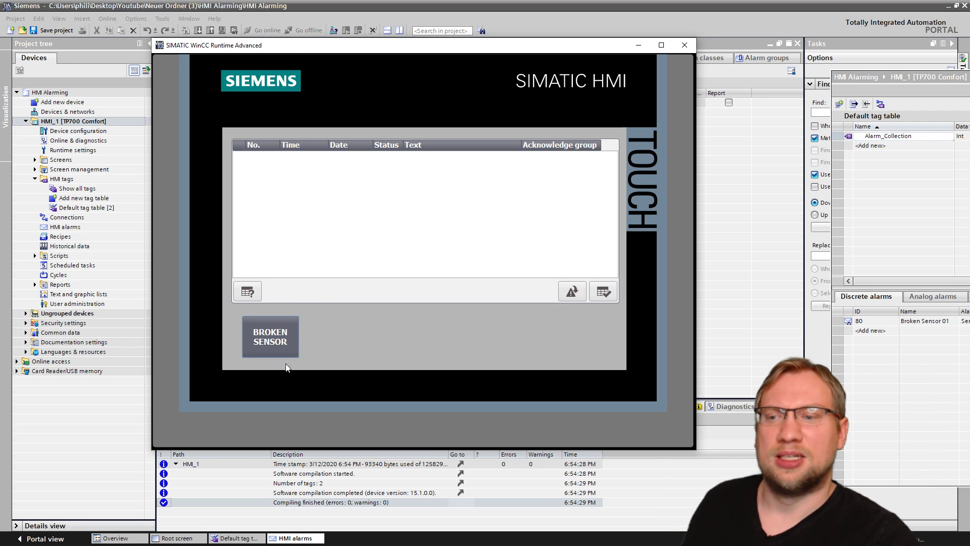
{"action": "left_click", "coordinate": [292, 341]}
{"action": "left_click", "coordinate": [683, 45]}
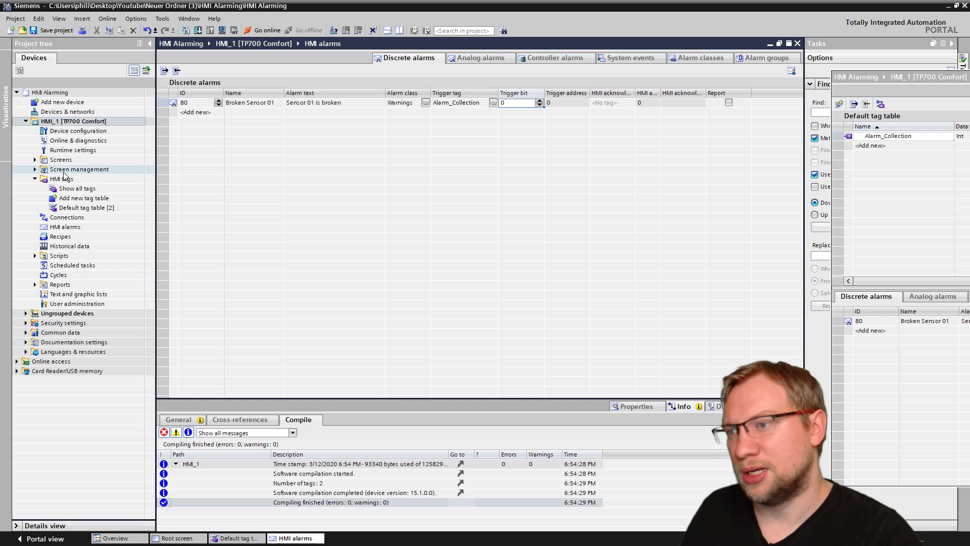
Copy the BROKEN SENSOR button twice to its right on the Root screen.
{"action": "left_click", "coordinate": [172, 539]}
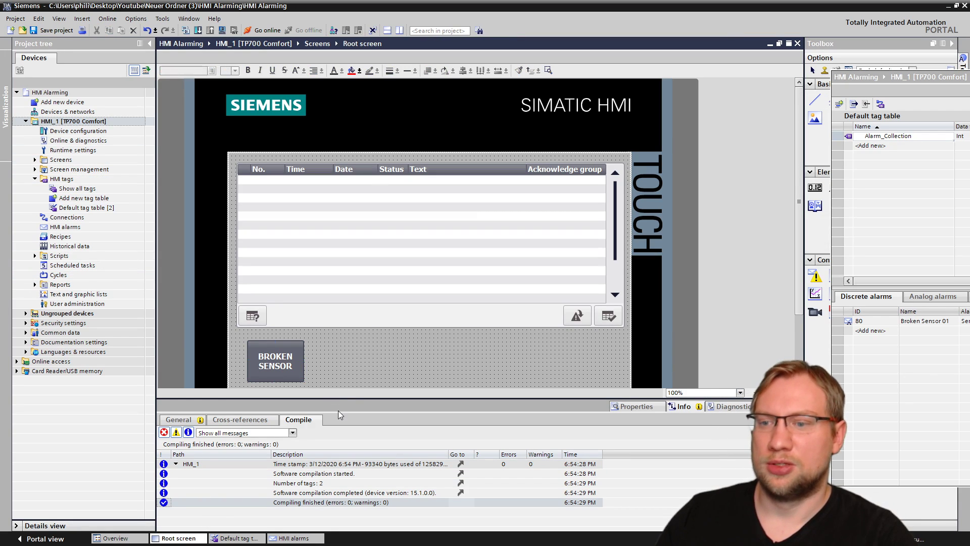
{"action": "left_click_drag", "start_coordinate": [338, 398], "coordinate": [338, 484]}
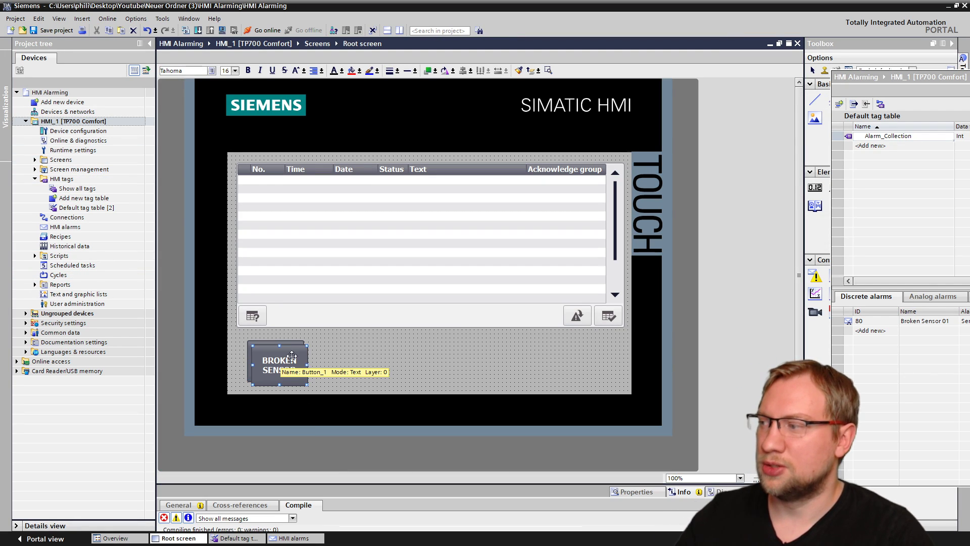
{"action": "left_click_drag", "start_coordinate": [293, 354], "coordinate": [361, 359]}
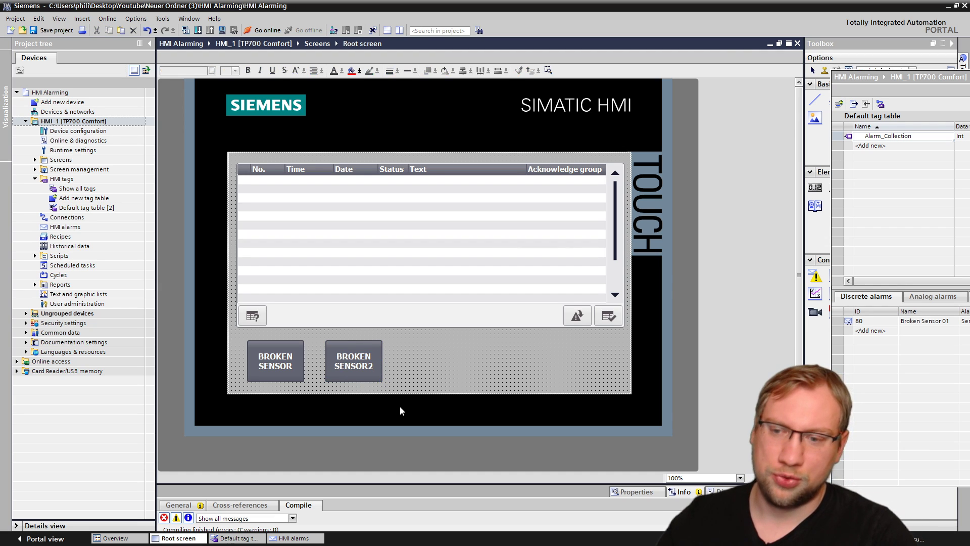
{"action": "left_click_drag", "start_coordinate": [377, 484], "coordinate": [394, 443]}
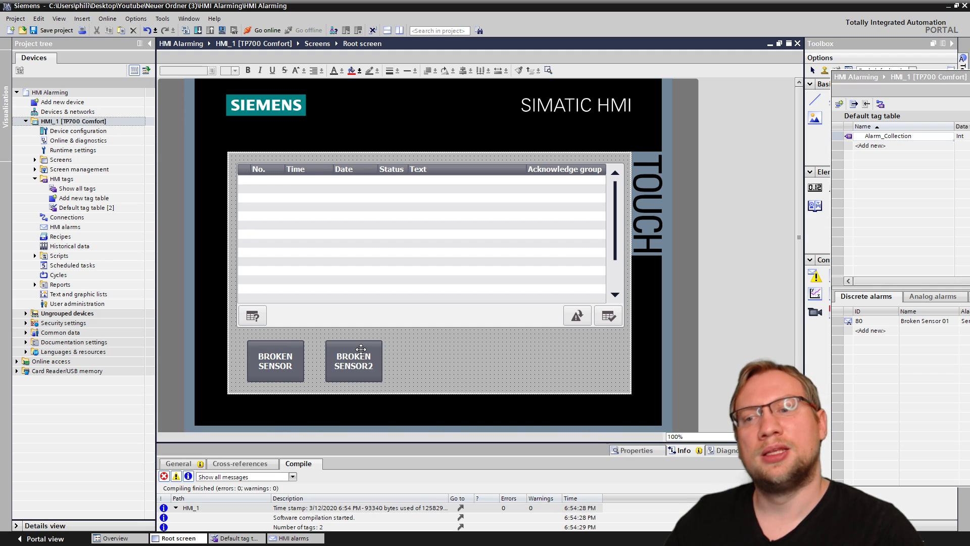
{"action": "left_click_drag", "start_coordinate": [362, 373], "coordinate": [443, 373]}
Label the third button REPAIR SENSOR2 and even out the spacing of the button row.
{"action": "type", "text": "REPAIR"}
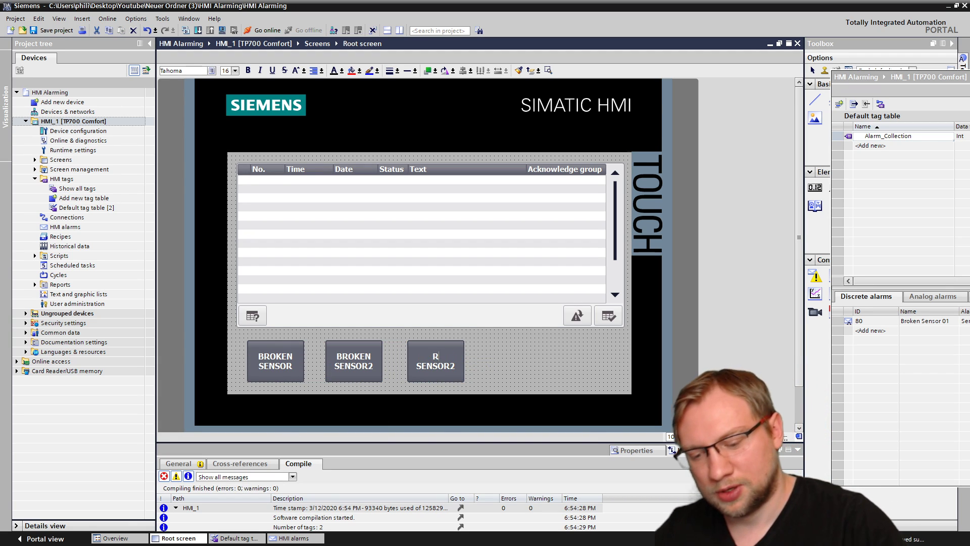
{"action": "left_click", "coordinate": [288, 362]}
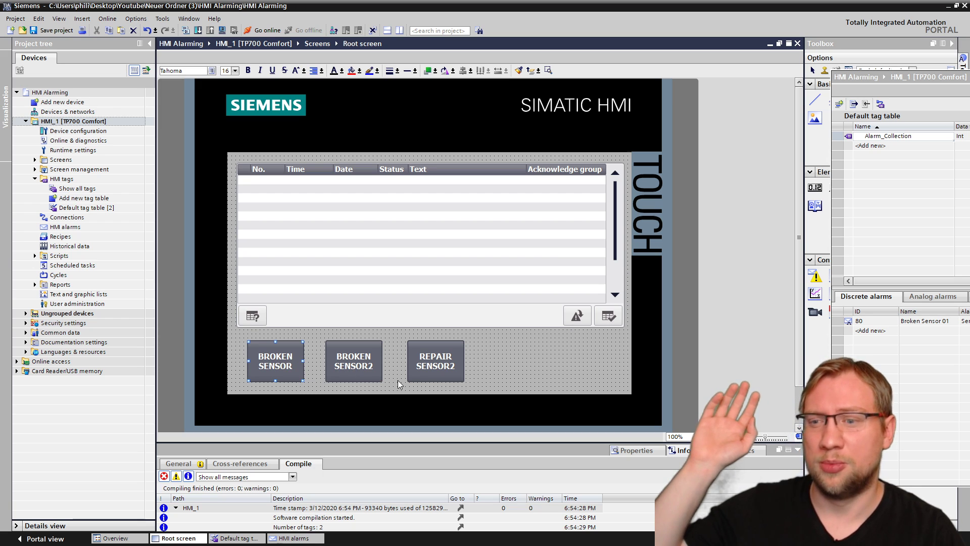
{"action": "left_click", "coordinate": [359, 358]}
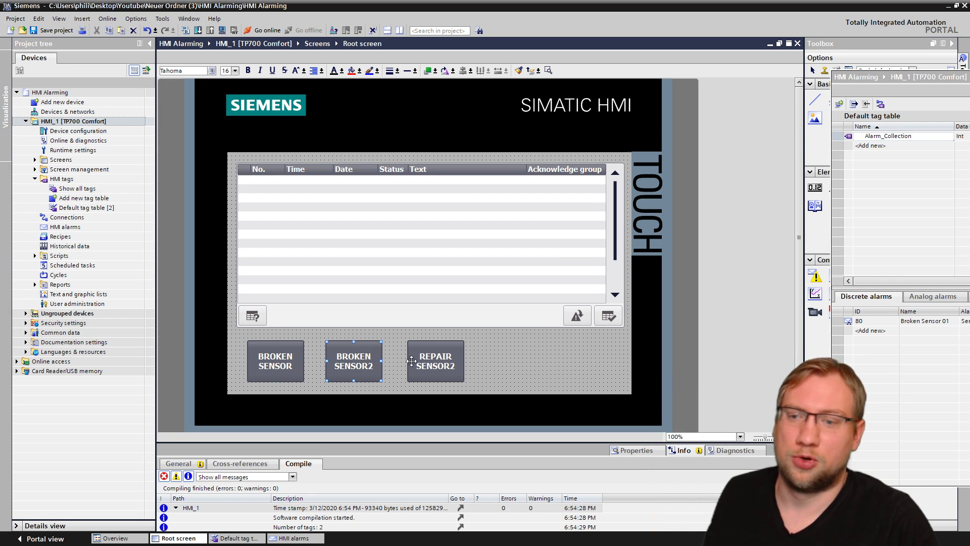
{"action": "left_click", "coordinate": [451, 362]}
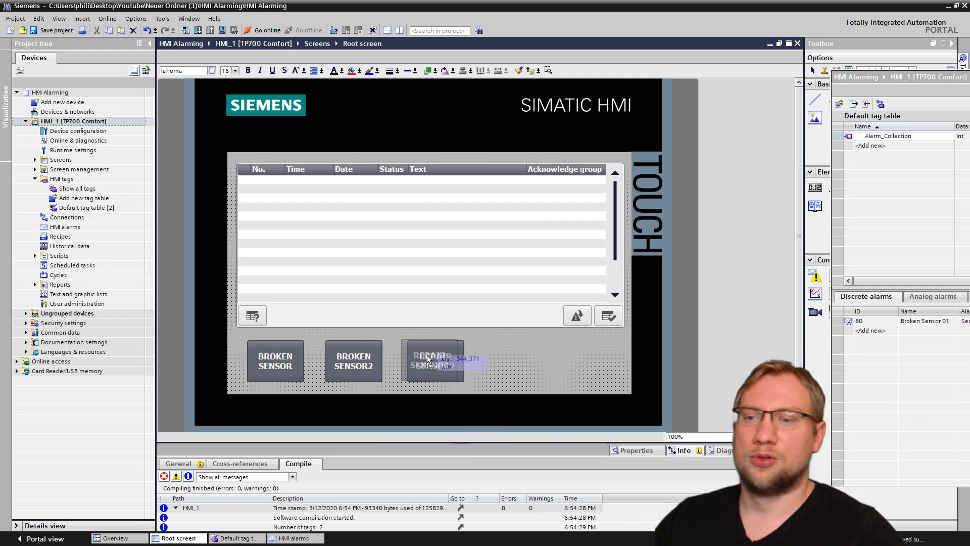
{"action": "left_click_drag", "start_coordinate": [433, 361], "coordinate": [420, 361]}
{"action": "left_click", "coordinate": [501, 350]}
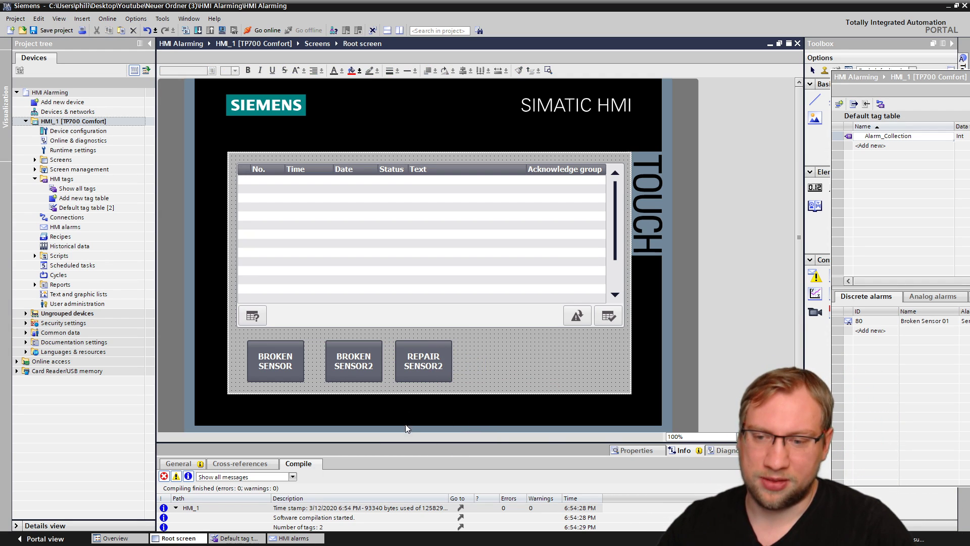
{"action": "left_click_drag", "start_coordinate": [403, 444], "coordinate": [395, 373]}
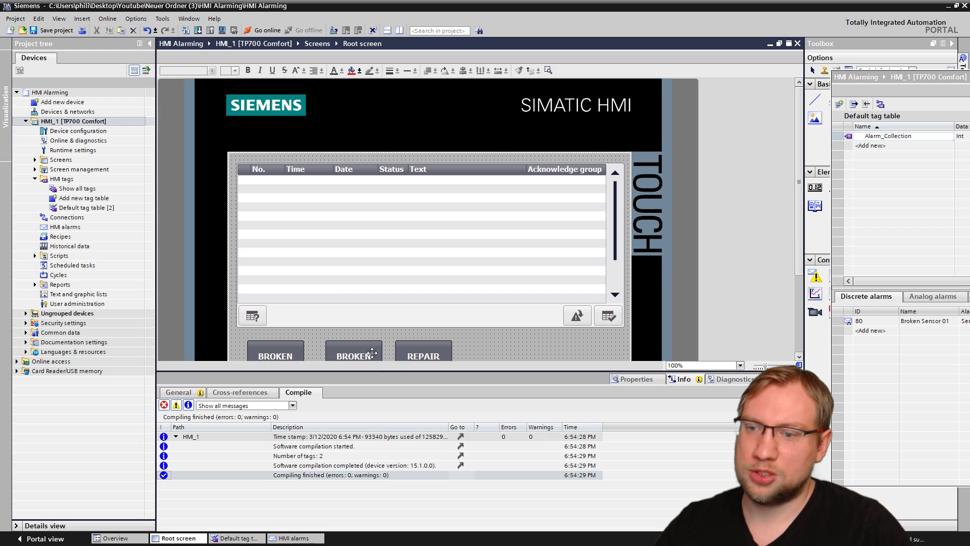
{"action": "left_click", "coordinate": [375, 347]}
Set BROKEN SENSOR2's Press event function to SetBitInTag.
{"action": "left_click", "coordinate": [632, 380]}
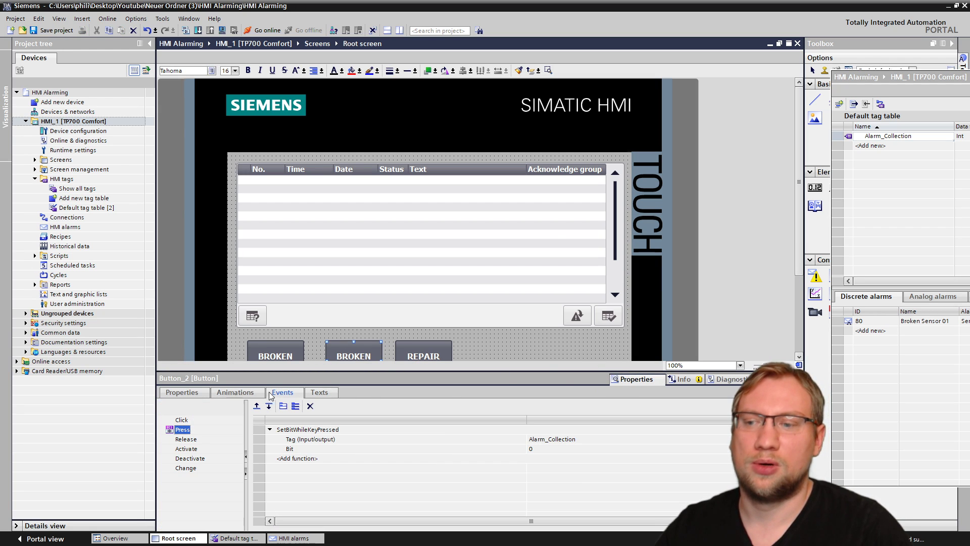
{"action": "scroll", "coordinate": [474, 330], "scroll_direction": "down", "scroll_amount": 3}
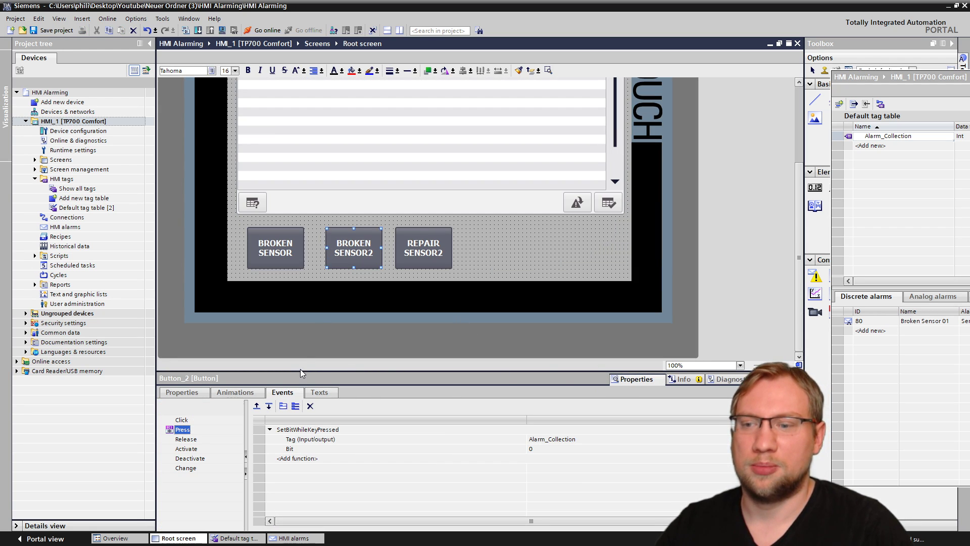
{"action": "left_click_drag", "start_coordinate": [301, 372], "coordinate": [300, 289]}
{"action": "left_click", "coordinate": [322, 348]}
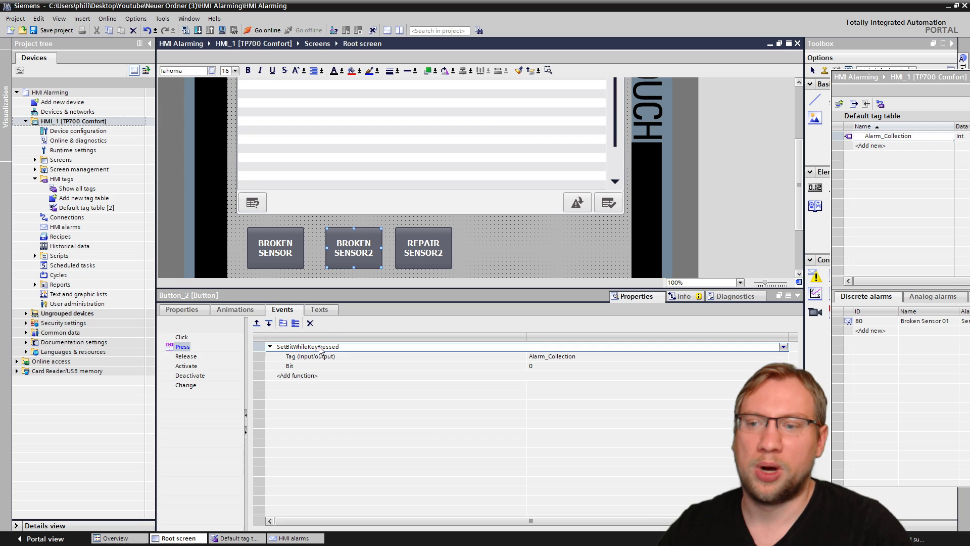
{"action": "left_click", "coordinate": [362, 350]}
{"action": "type", "text": "setbit"}
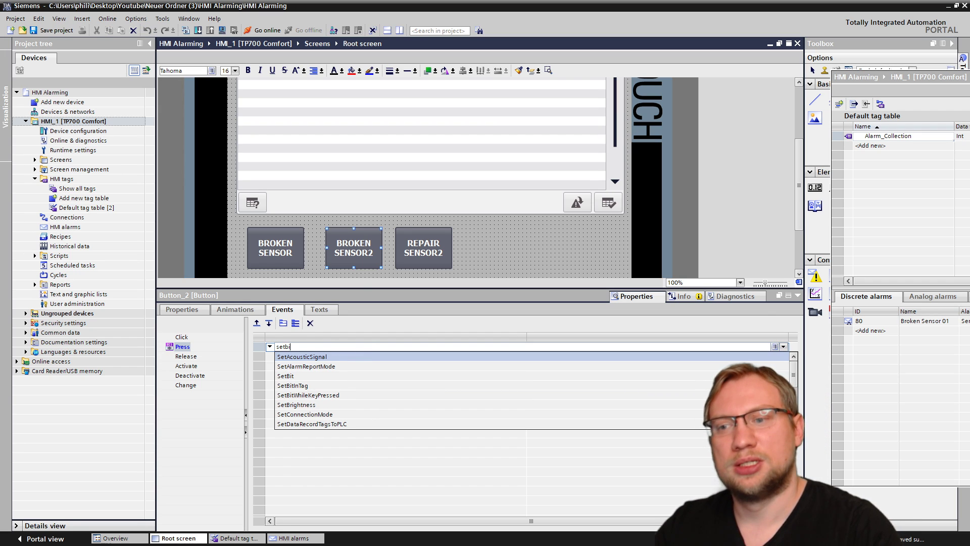
{"action": "left_click", "coordinate": [362, 356]}
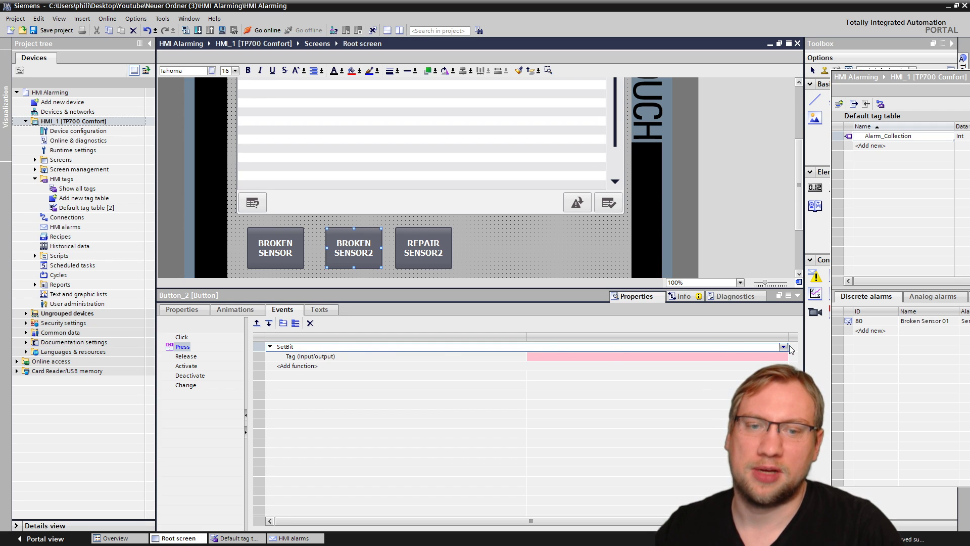
{"action": "left_click", "coordinate": [384, 347]}
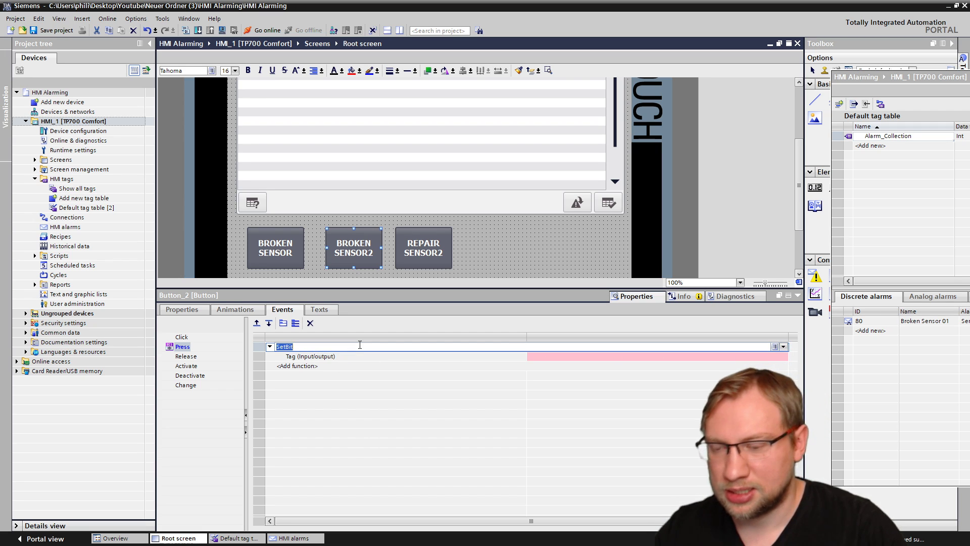
{"action": "type", "text": "setbit"}
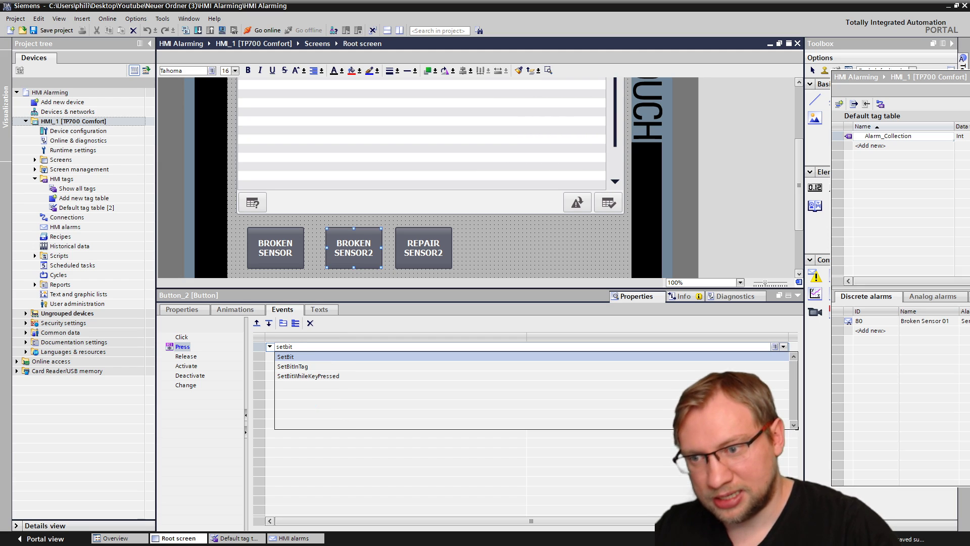
{"action": "left_click", "coordinate": [356, 365]}
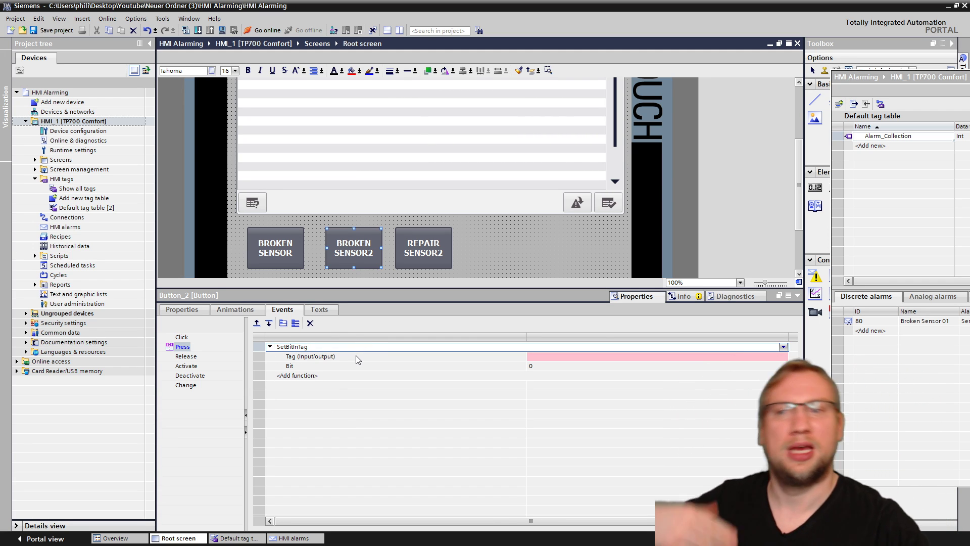
Give the SetBitInTag function tag Alarm_Collection and bit 1.
{"action": "left_click", "coordinate": [878, 137]}
{"action": "left_click_drag", "start_coordinate": [876, 142], "coordinate": [606, 358]}
{"action": "left_click", "coordinate": [604, 358]}
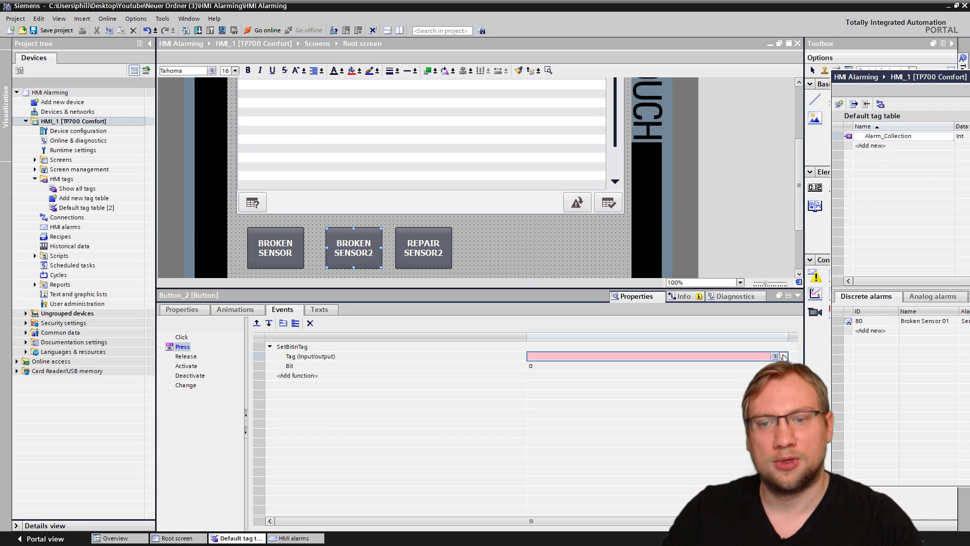
{"action": "left_click", "coordinate": [784, 357]}
{"action": "double_click", "coordinate": [684, 416]}
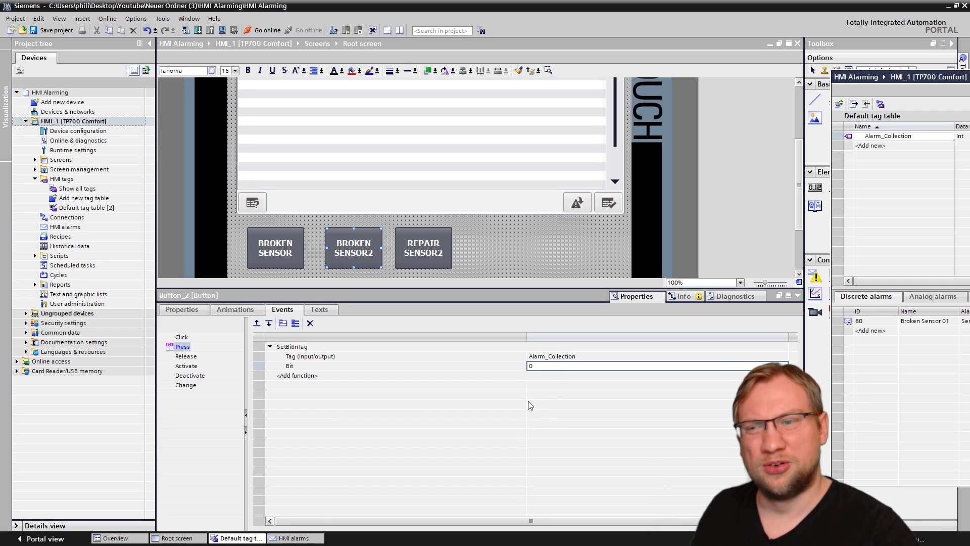
{"action": "left_click", "coordinate": [282, 240]}
{"action": "left_click", "coordinate": [369, 246]}
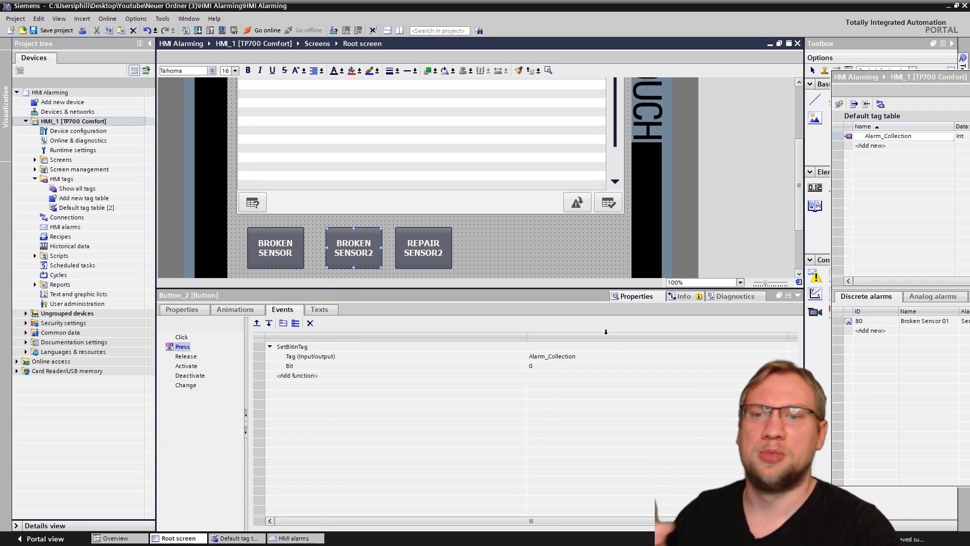
{"action": "left_click", "coordinate": [541, 368]}
{"action": "type", "text": "1"}
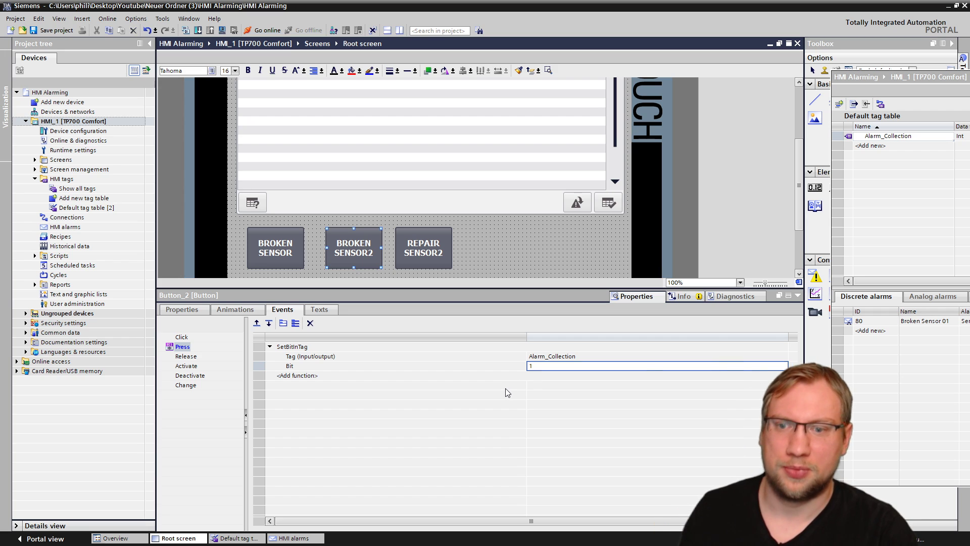
{"action": "left_click", "coordinate": [499, 378]}
{"action": "left_click", "coordinate": [543, 369]}
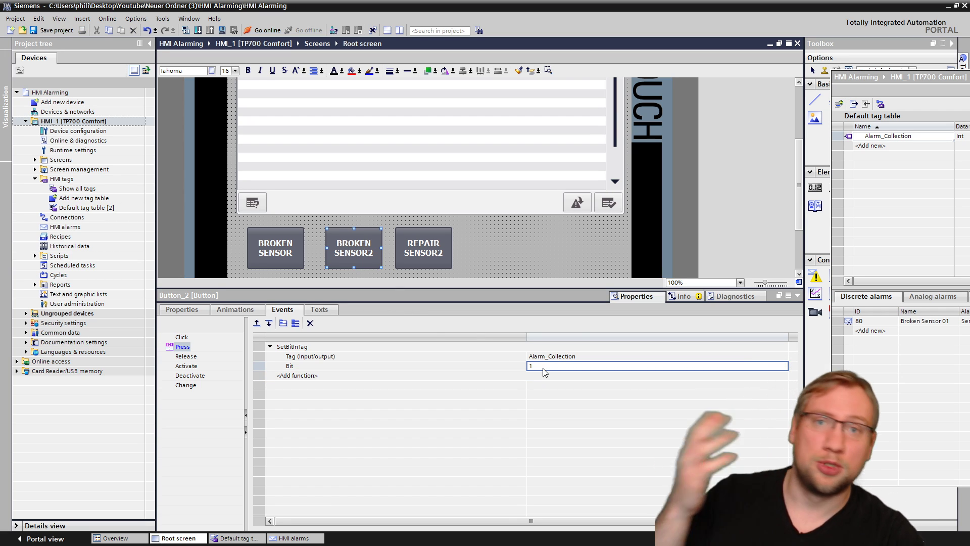
{"action": "left_click", "coordinate": [427, 250]}
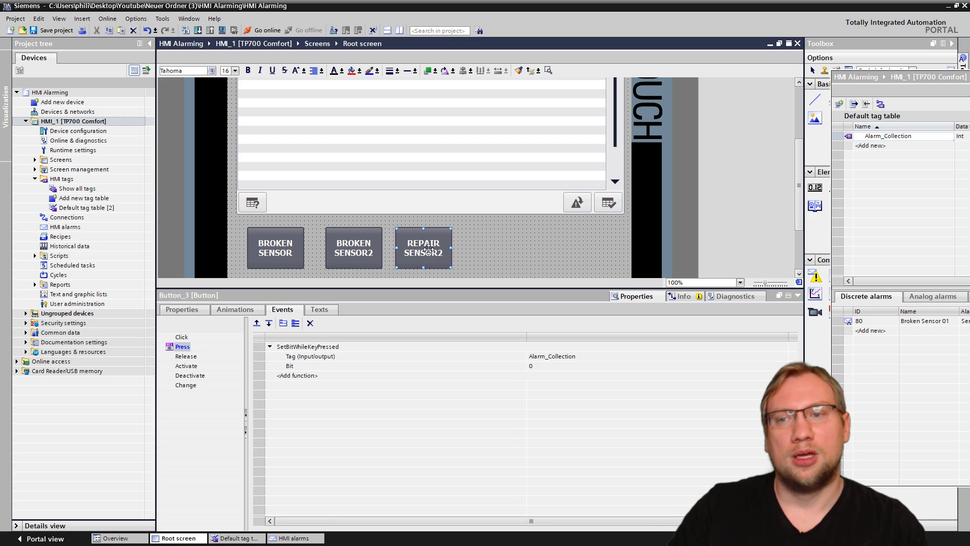
Replace REPAIR SENSOR2's Press function with ResetBitInTag on tag Alarm_Collection.
{"action": "left_click", "coordinate": [326, 347]}
{"action": "type", "text": "re"}
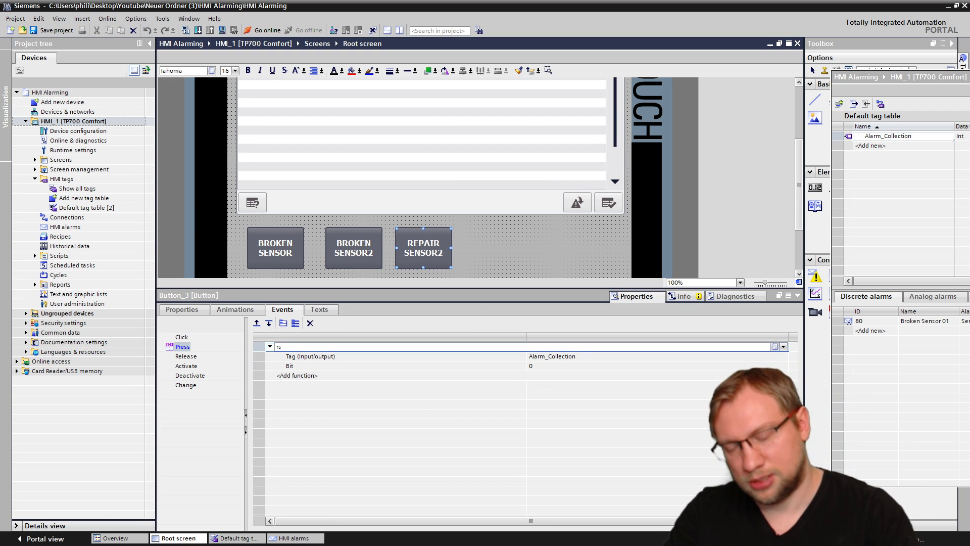
{"action": "type", "text": "set"}
{"action": "key", "text": "Down"}
{"action": "key", "text": "Return"}
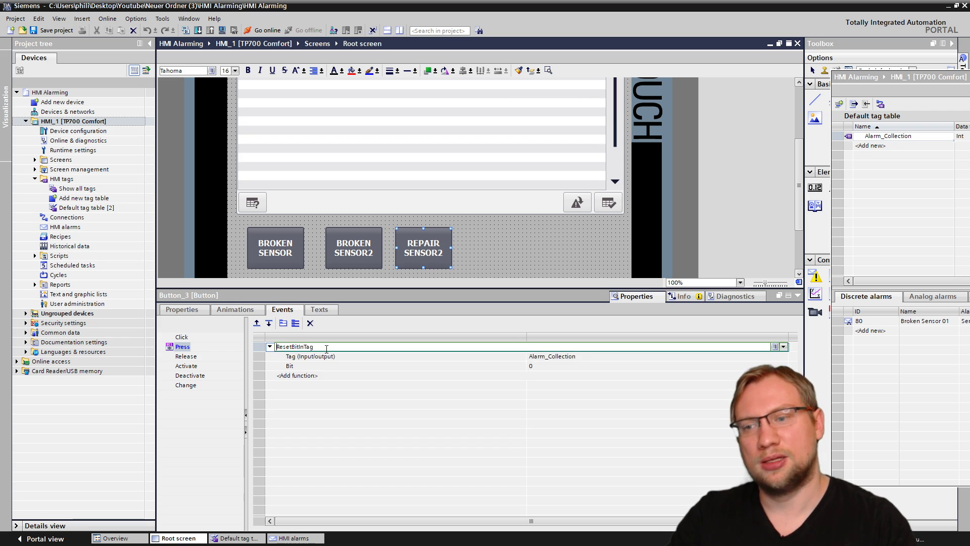
{"action": "left_click", "coordinate": [607, 357]}
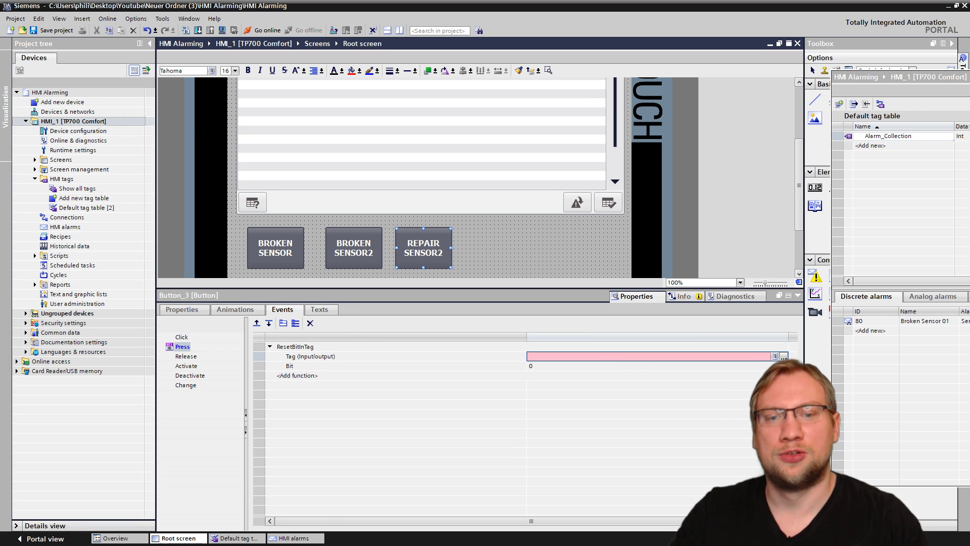
{"action": "left_click", "coordinate": [784, 357]}
{"action": "double_click", "coordinate": [698, 417]}
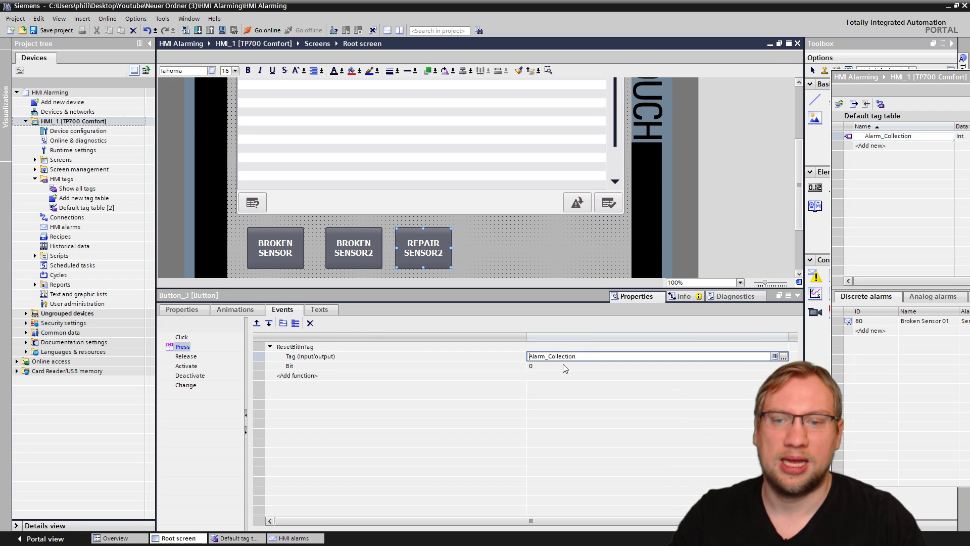
Set the reset bit to 1, review both buttons' press actions, and reopen HMI alarms.
{"action": "left_click", "coordinate": [564, 365]}
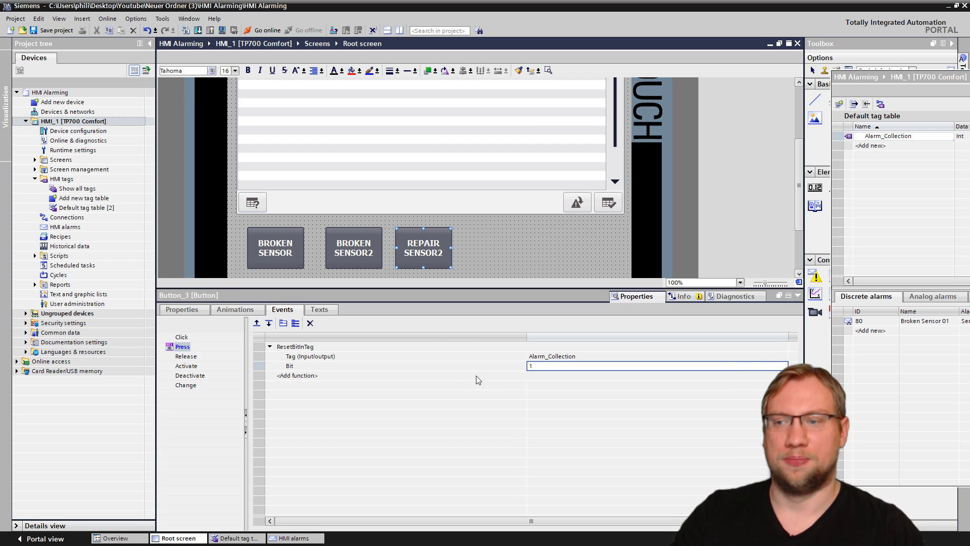
{"action": "type", "text": "1"}
{"action": "left_click", "coordinate": [510, 261]}
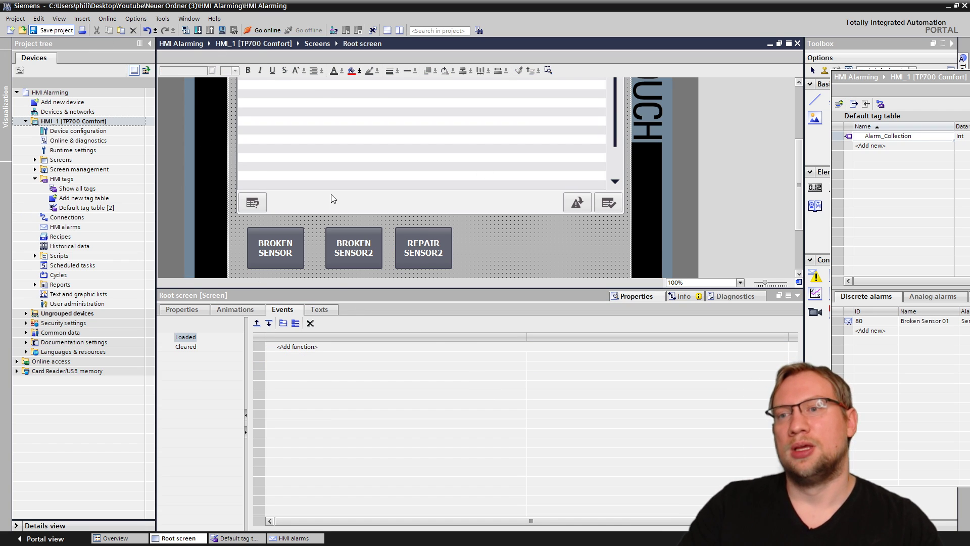
{"action": "left_click", "coordinate": [358, 250]}
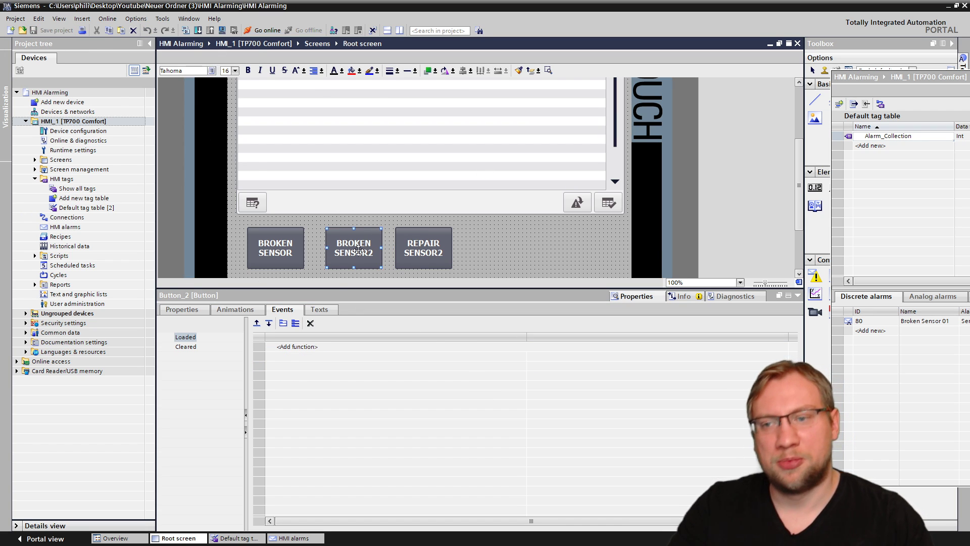
{"action": "left_click", "coordinate": [414, 254]}
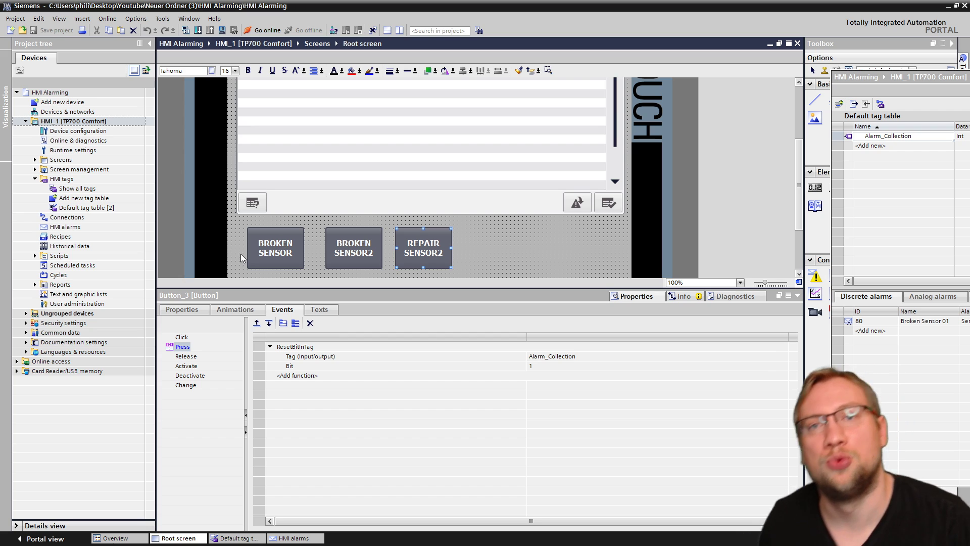
{"action": "double_click", "coordinate": [64, 227]}
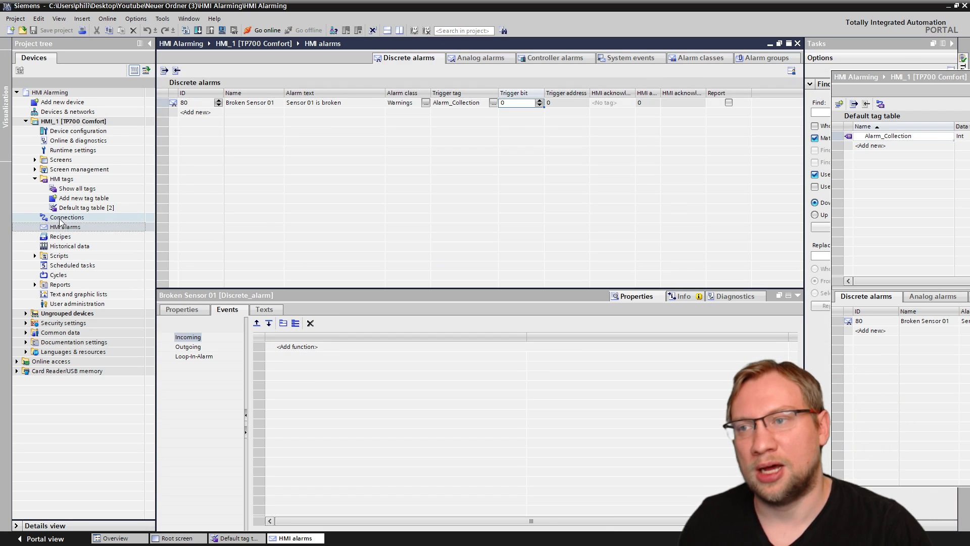
Create alarm ID 81 named Broken Sensor 02 with alarm text 'Sensor 02 is broken'.
{"action": "left_click", "coordinate": [200, 112]}
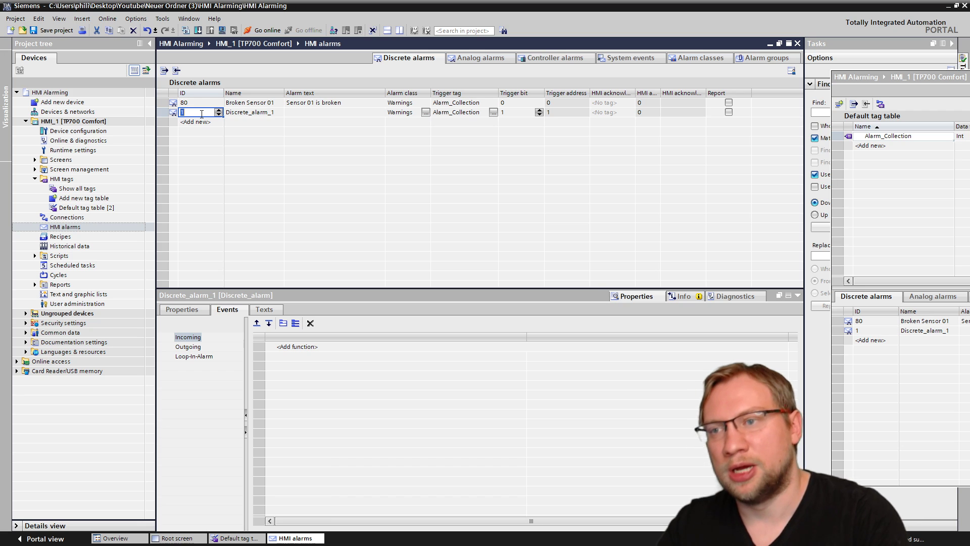
{"action": "left_click", "coordinate": [262, 113]}
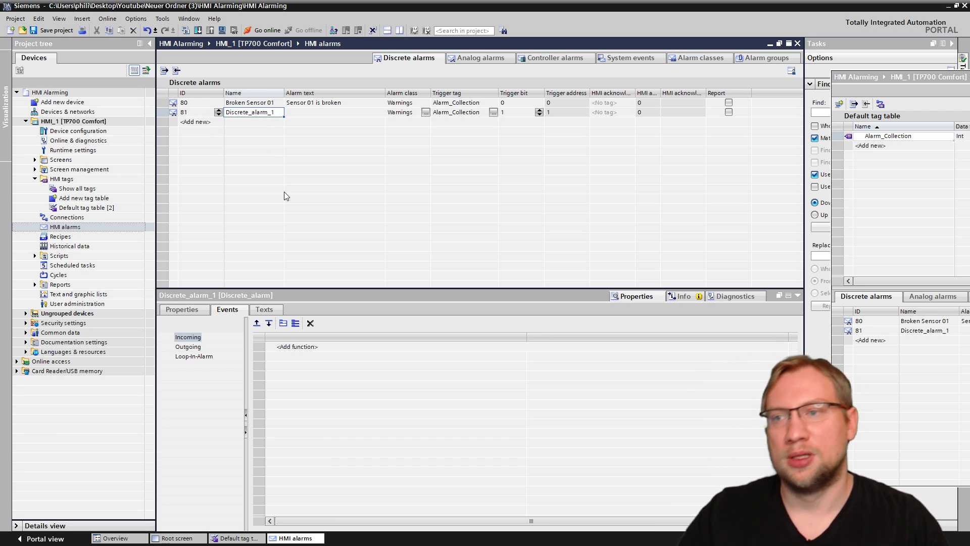
{"action": "type", "text": "Broke"}
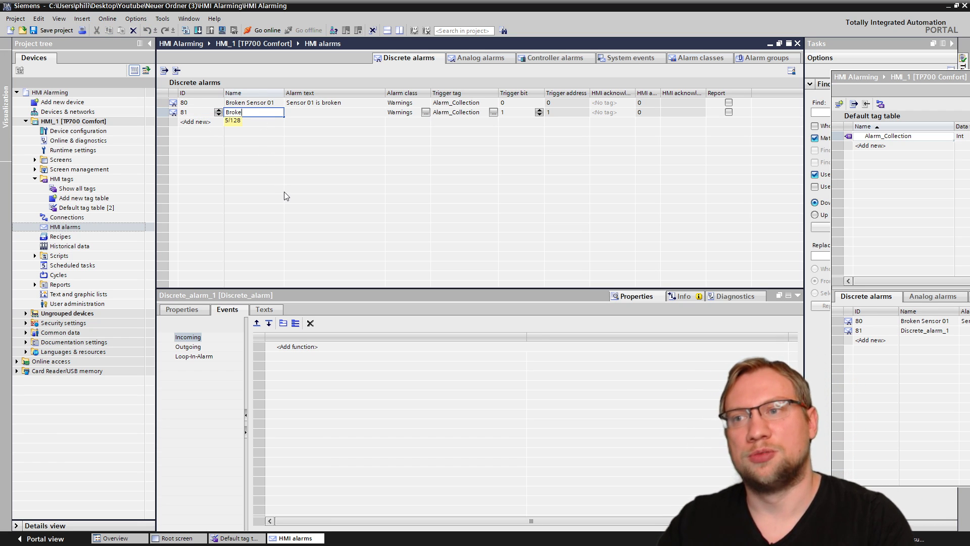
{"action": "type", "text": "n Sensor 02"}
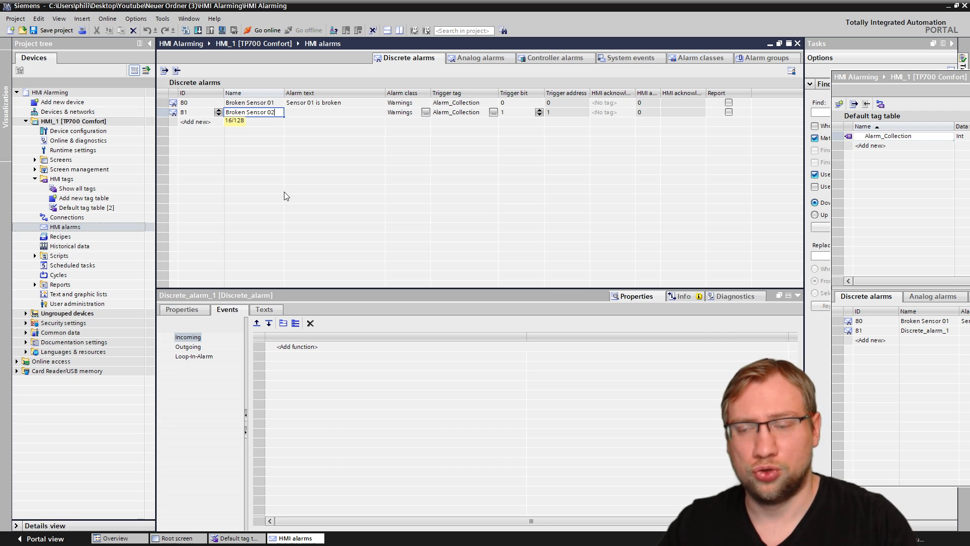
{"action": "key", "text": "Tab"}
{"action": "type", "text": "S"}
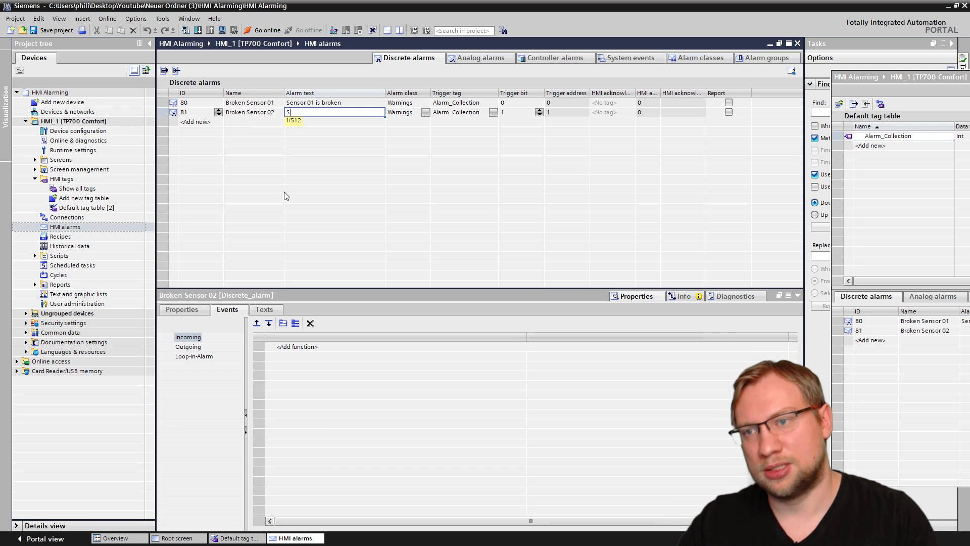
{"action": "type", "text": "ensor 02"}
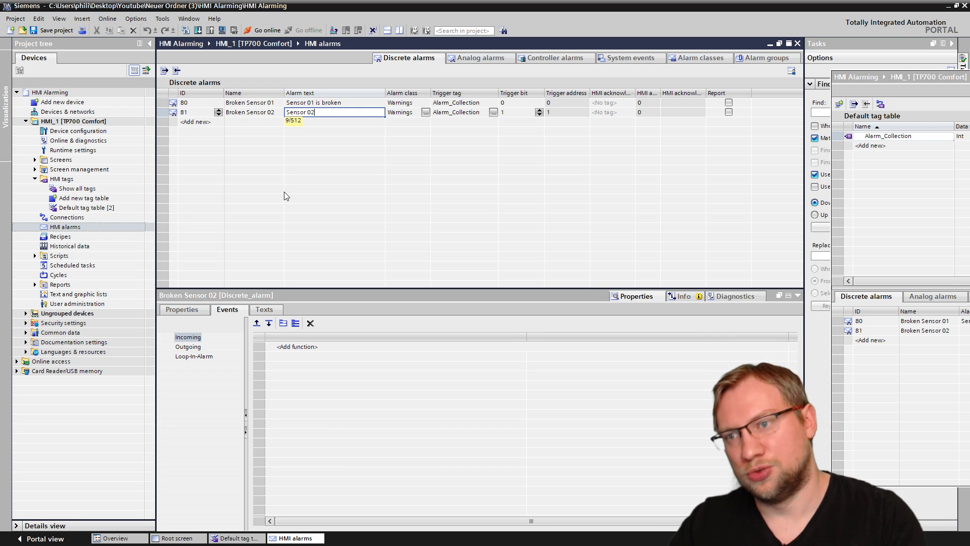
{"action": "type", "text": " is"}
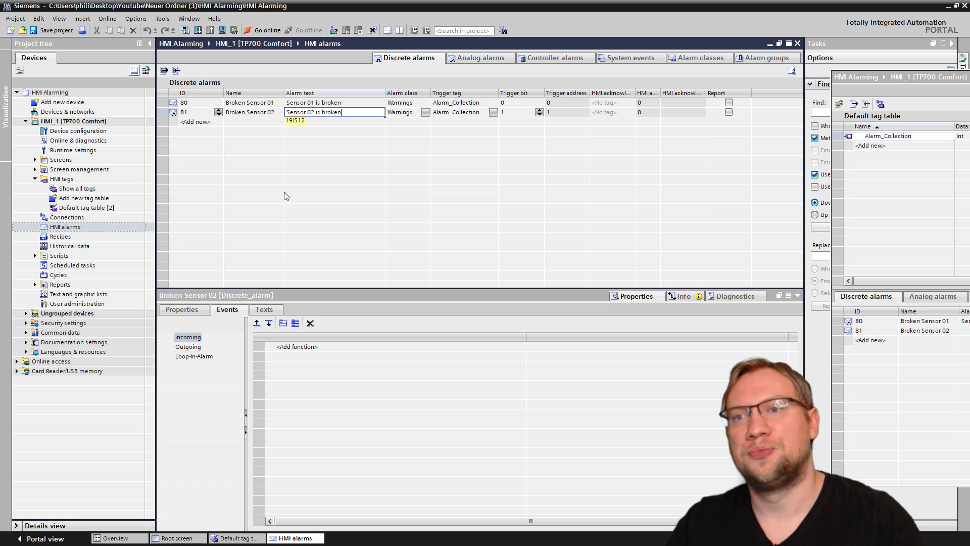
{"action": "type", "text": " broken"}
{"action": "key", "text": "Return"}
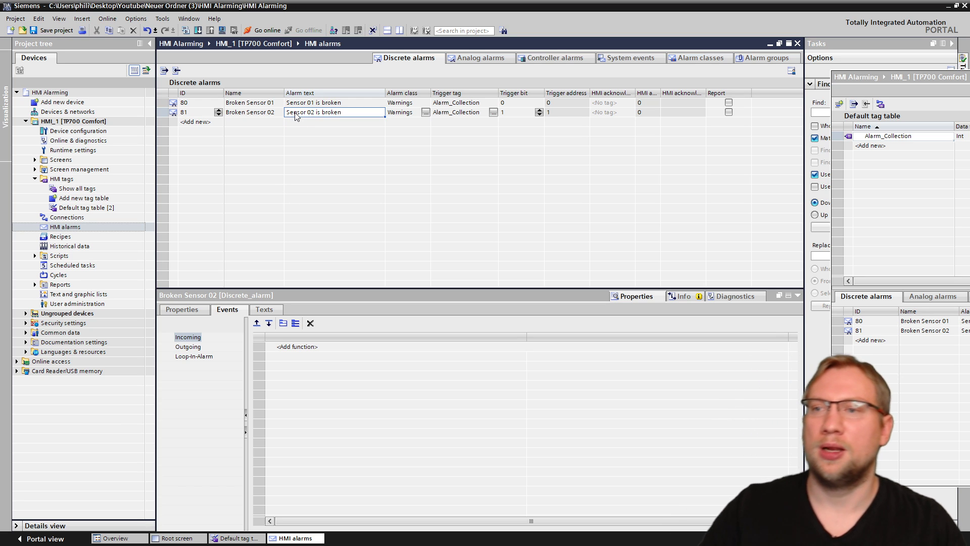
{"action": "left_click", "coordinate": [261, 117]}
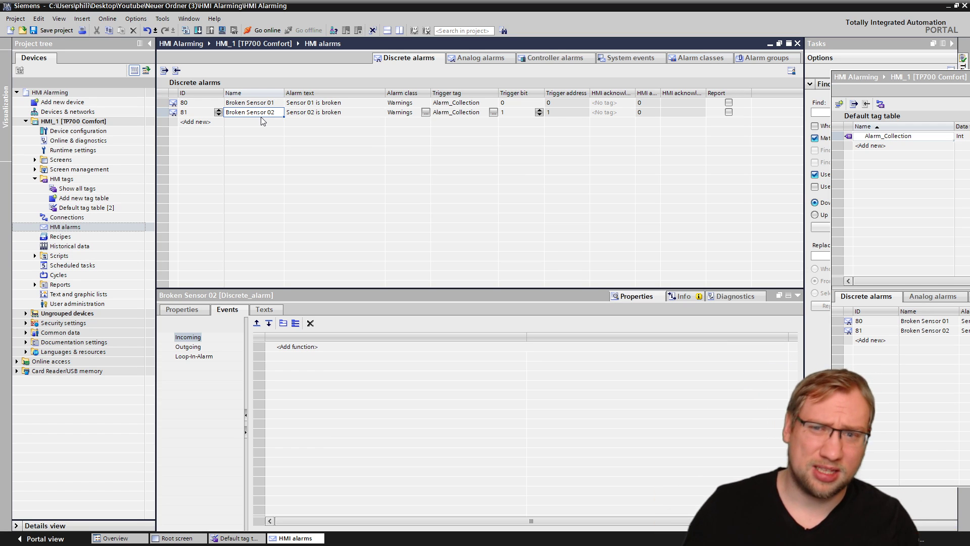
Enter 'Please Repair it!' as the info text of alarm 81, Broken Sensor 02.
{"action": "left_click", "coordinate": [195, 309]}
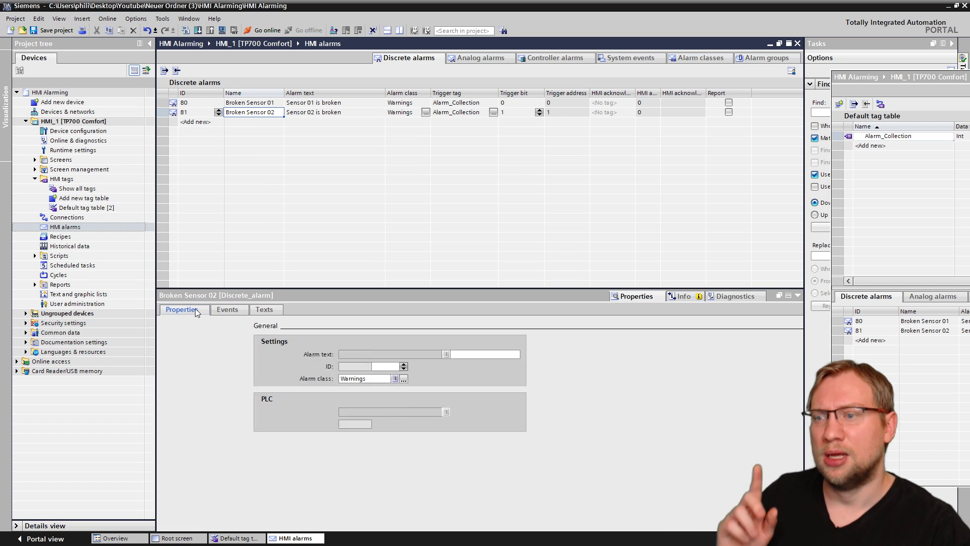
{"action": "left_click", "coordinate": [181, 357]}
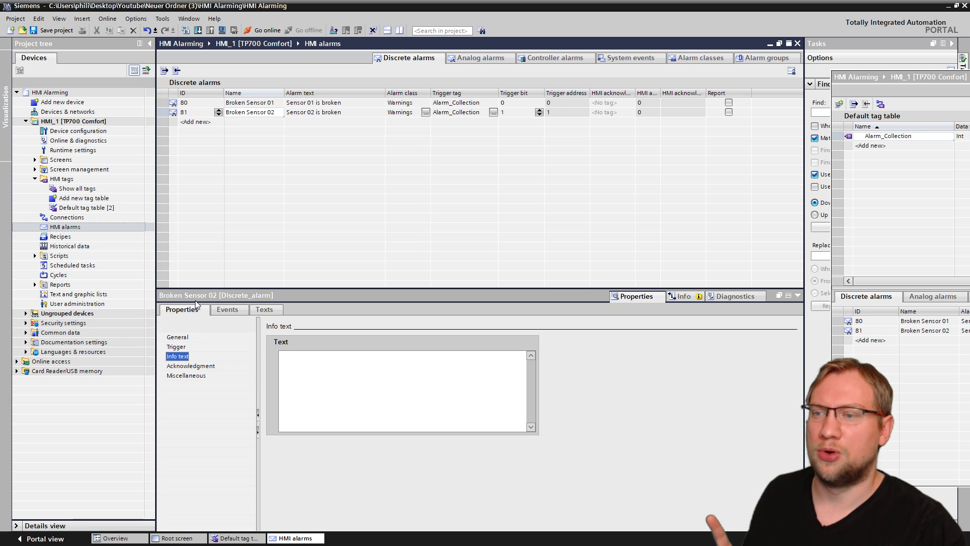
{"action": "left_click", "coordinate": [223, 113]}
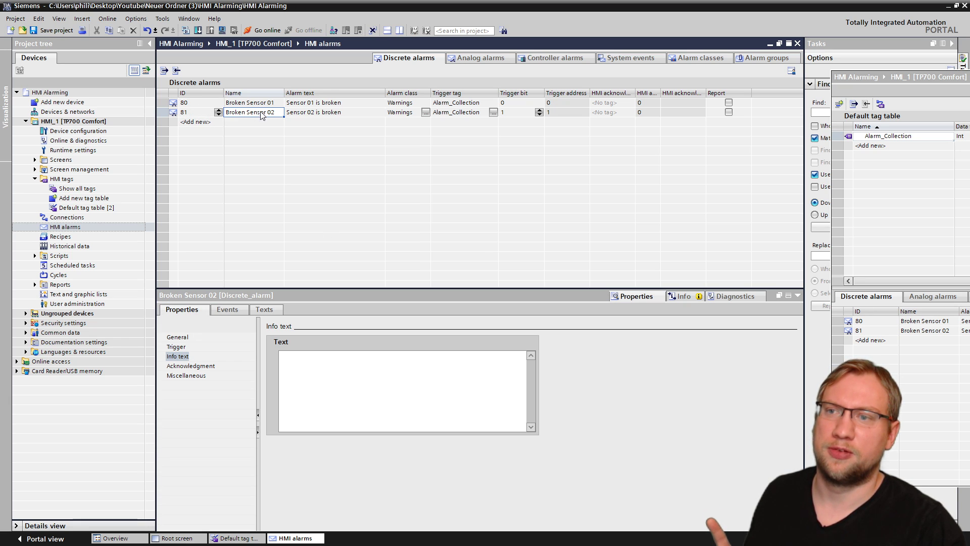
{"action": "left_click", "coordinate": [185, 357]}
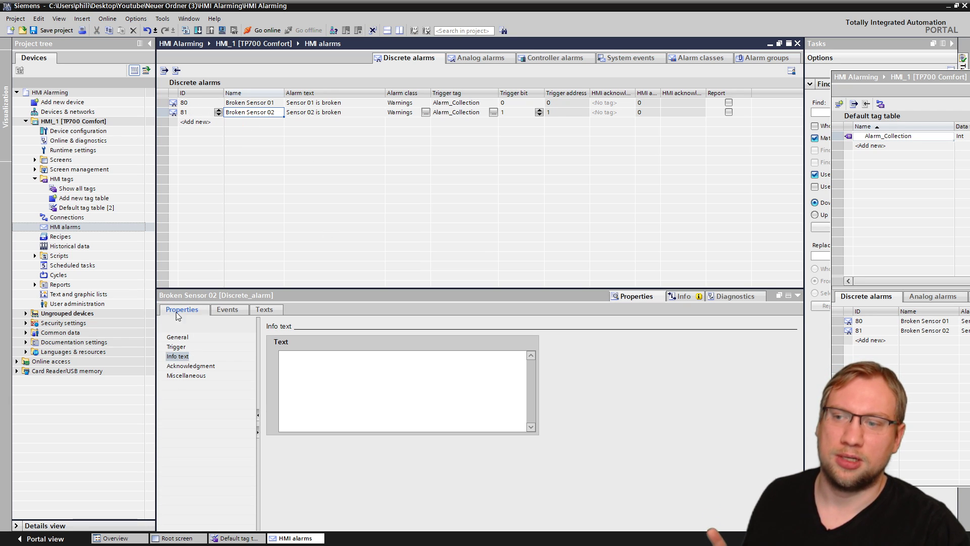
{"action": "left_click", "coordinate": [314, 374]}
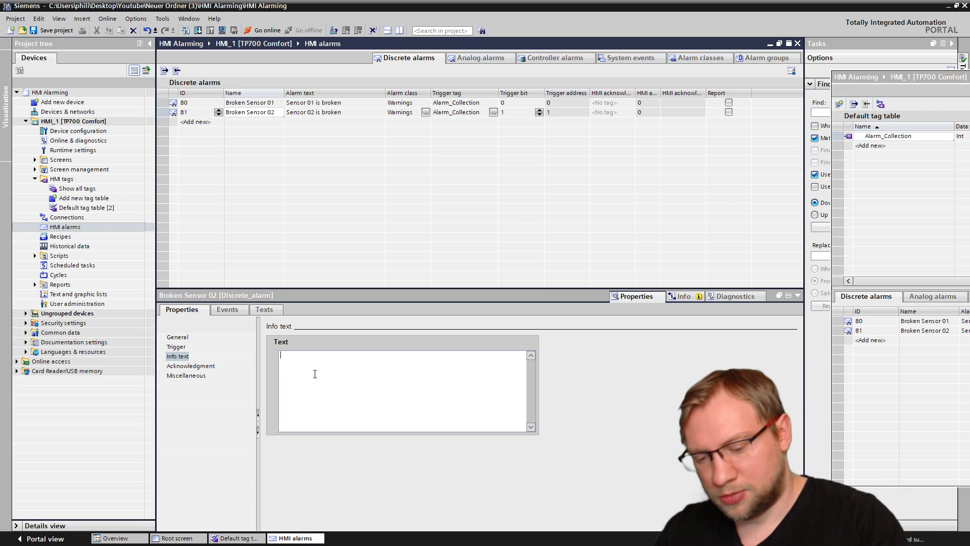
{"action": "type", "text": "Please Repair"}
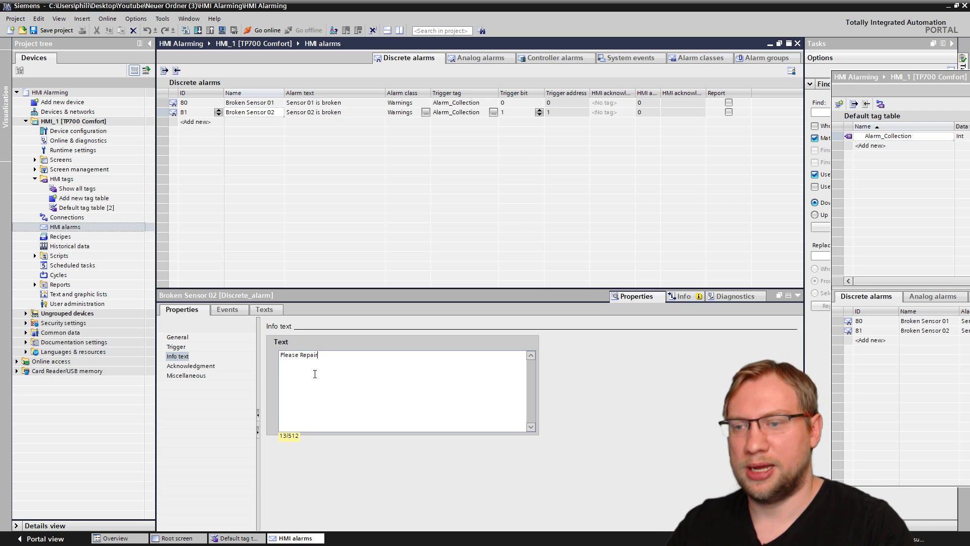
{"action": "type", "text": " it!"}
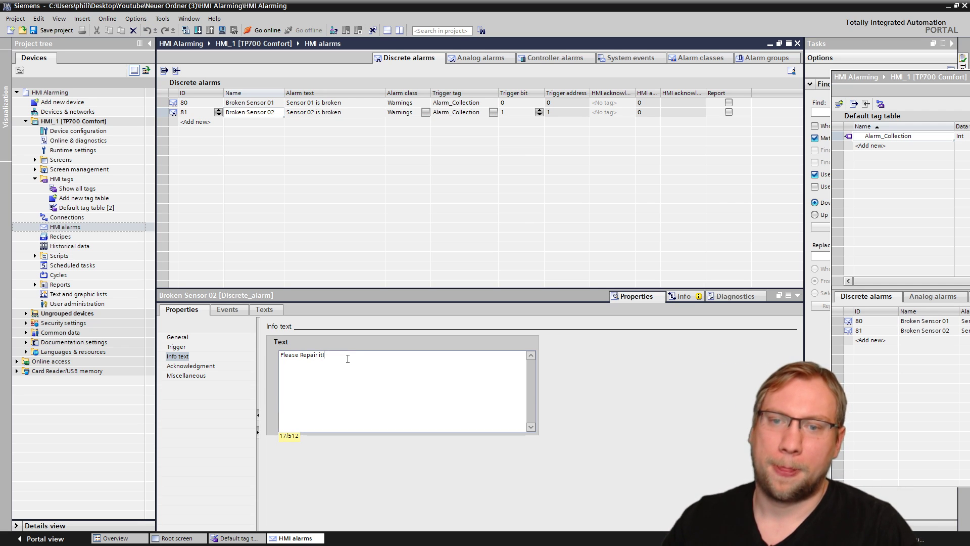
{"action": "type", "text": " hdijsakldsa"}
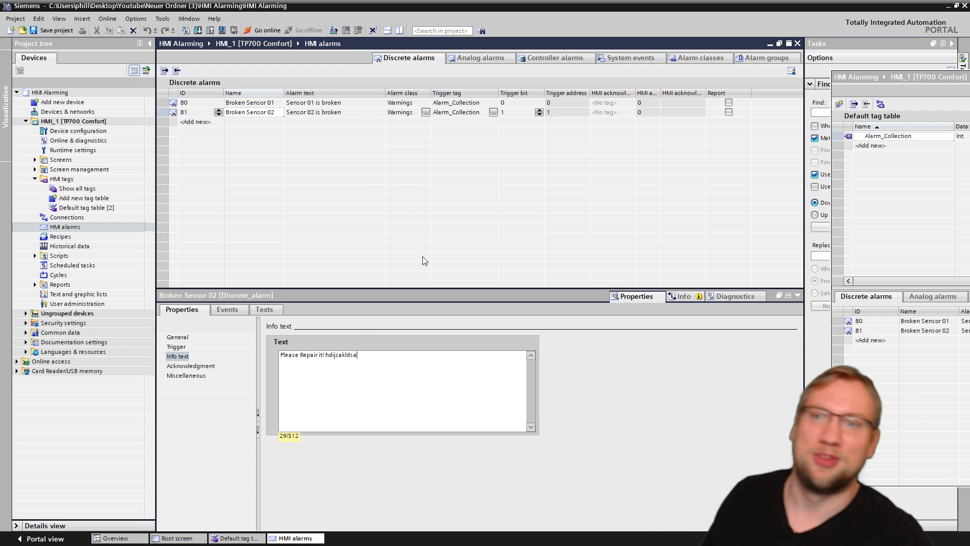
{"action": "key", "text": "ctrl+z"}
{"action": "left_click", "coordinate": [354, 113]}
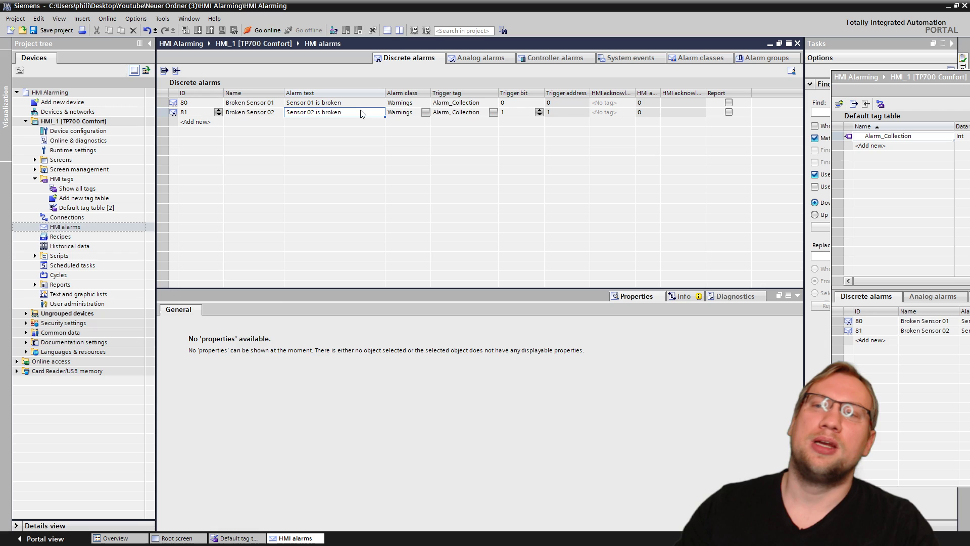
Put alarm 81 in the Errors class, with its trigger bit left at 1.
{"action": "left_click", "coordinate": [406, 113]}
{"action": "left_click", "coordinate": [427, 113]}
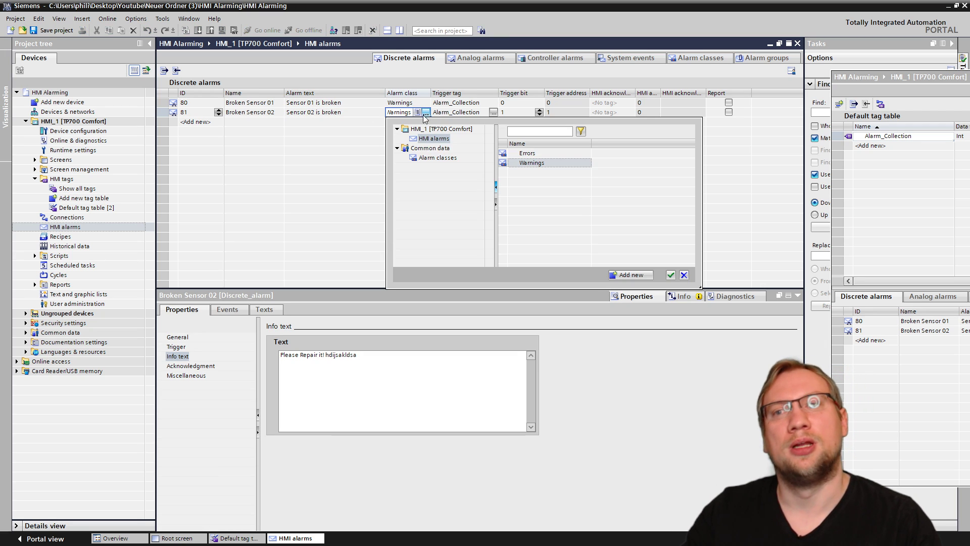
{"action": "double_click", "coordinate": [530, 154]}
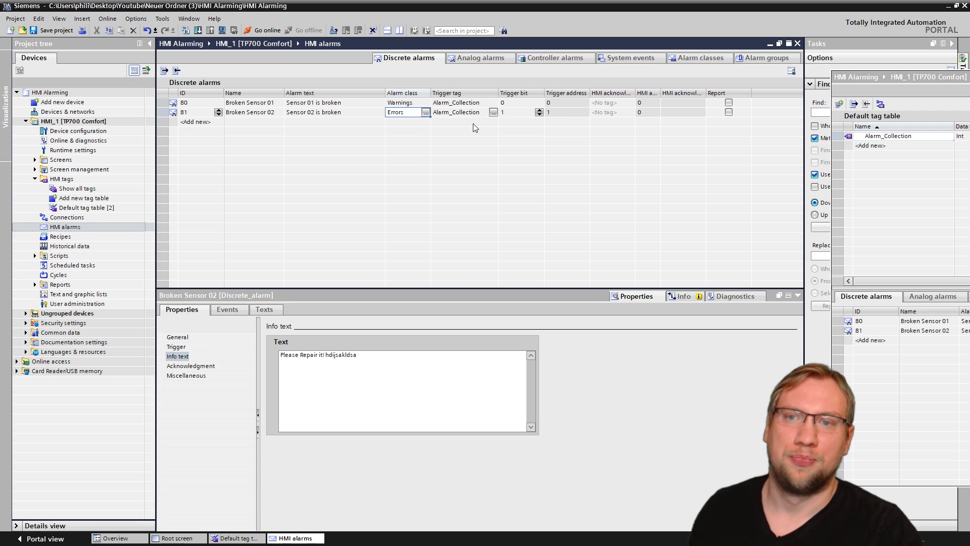
{"action": "left_click", "coordinate": [528, 113]}
{"action": "left_click", "coordinate": [539, 115]}
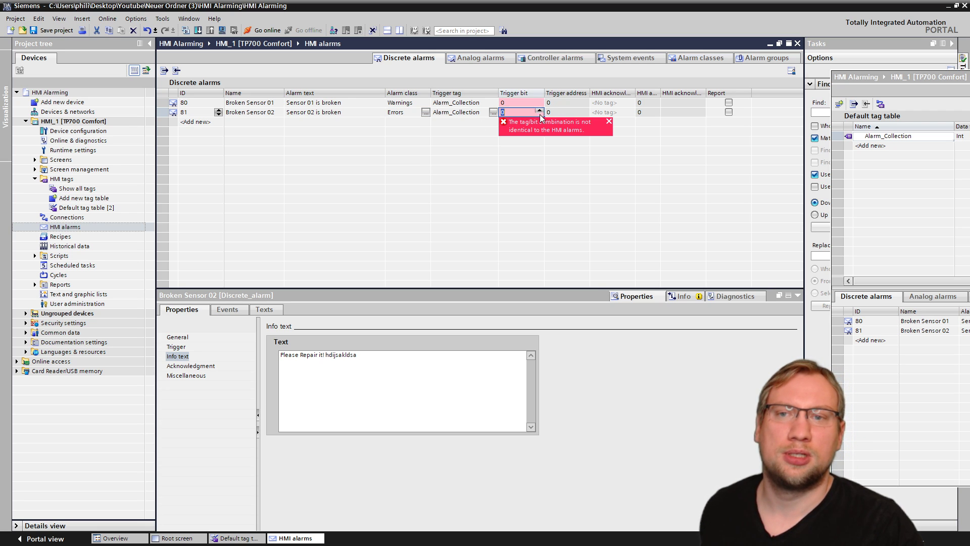
{"action": "left_click", "coordinate": [507, 103]}
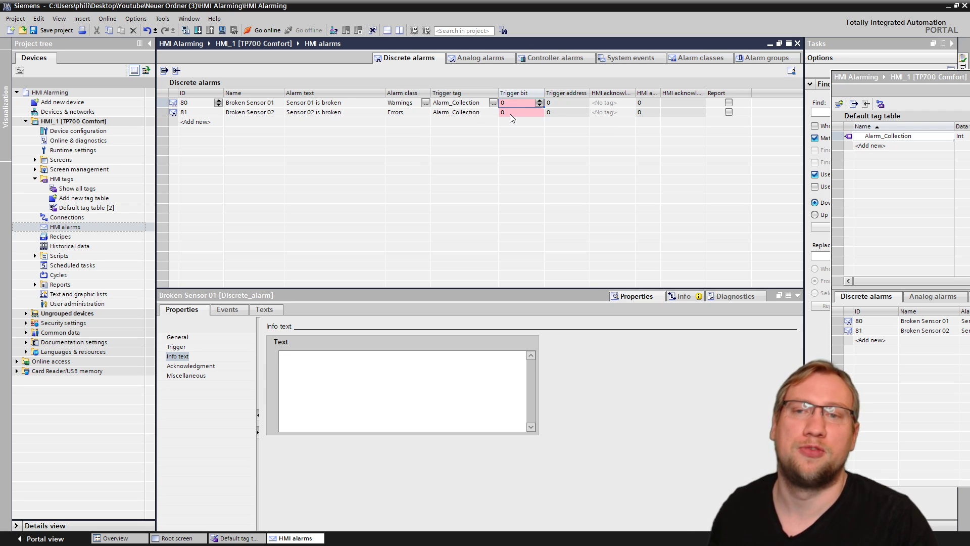
{"action": "left_click", "coordinate": [510, 114]}
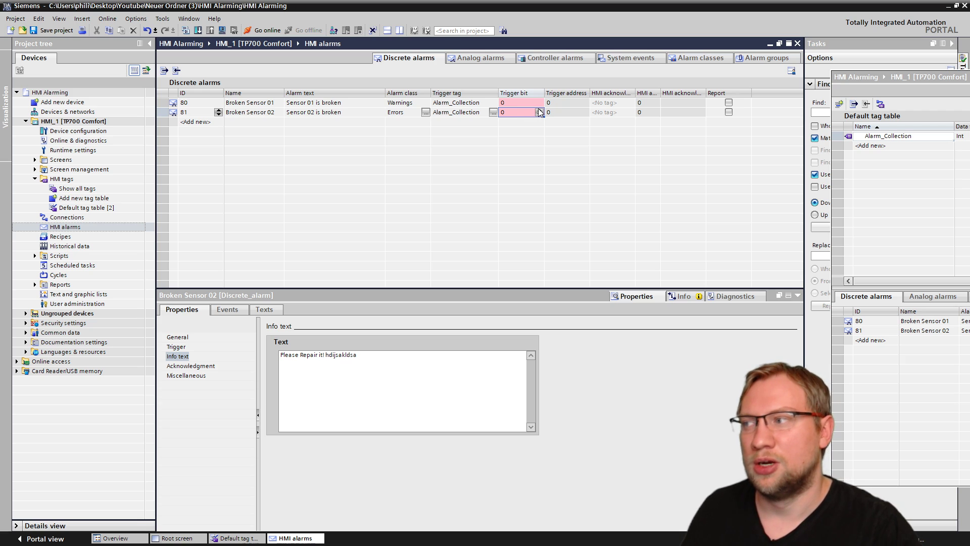
{"action": "left_click", "coordinate": [539, 110]}
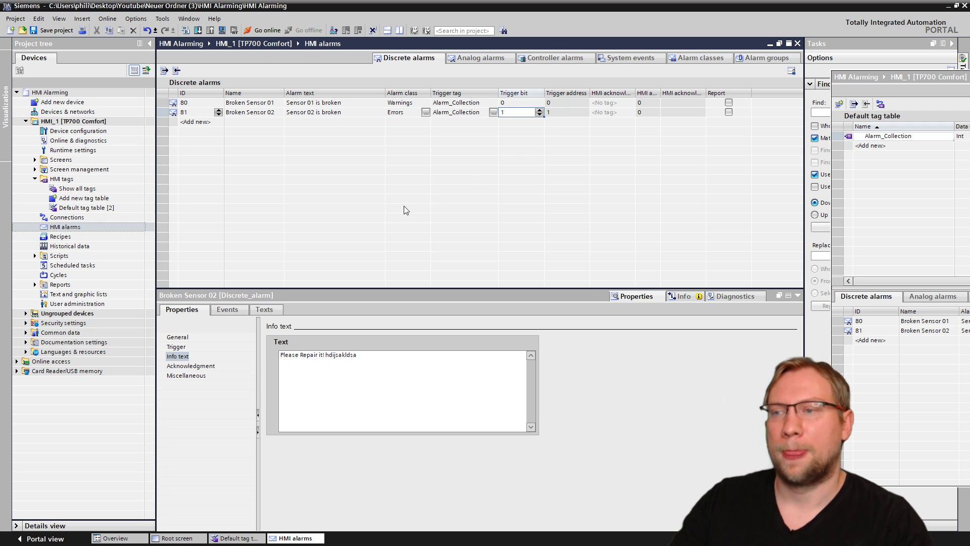
Save the project and start the runtime simulation.
{"action": "key", "text": "ctrl+s"}
{"action": "left_click", "coordinate": [74, 121]}
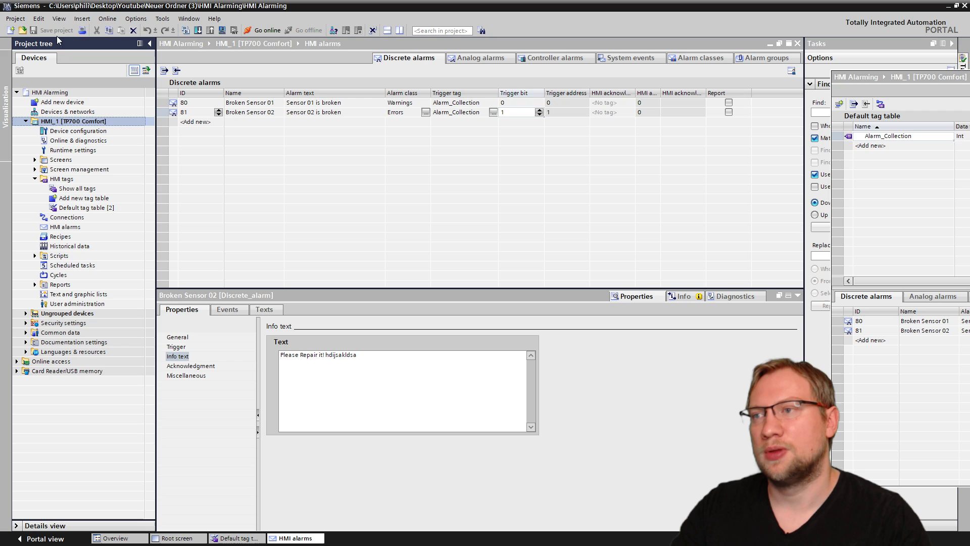
{"action": "left_click", "coordinate": [221, 31]}
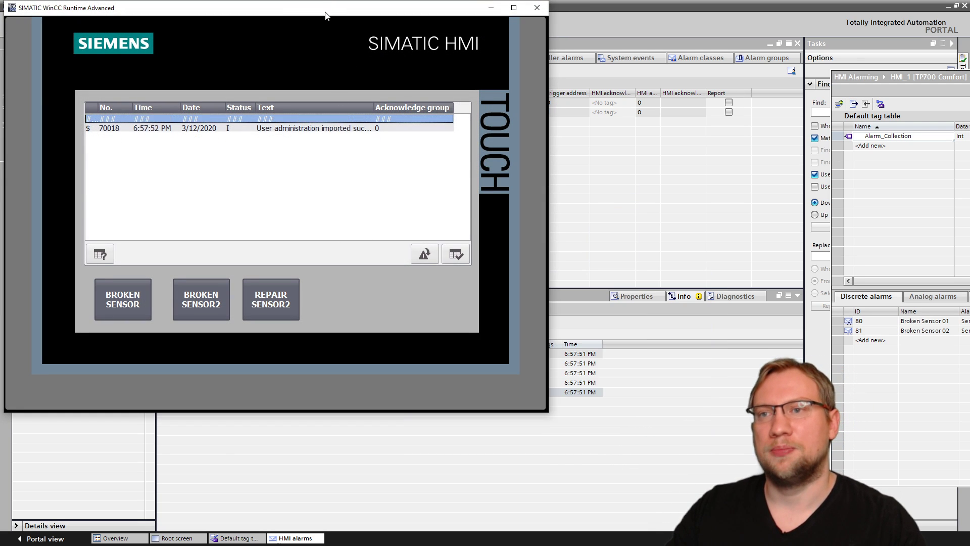
Centre the runtime window and trigger the Sensor 01 and Sensor 02 broken alarms.
{"action": "left_click_drag", "start_coordinate": [326, 15], "coordinate": [504, 72]}
{"action": "left_click", "coordinate": [297, 372]}
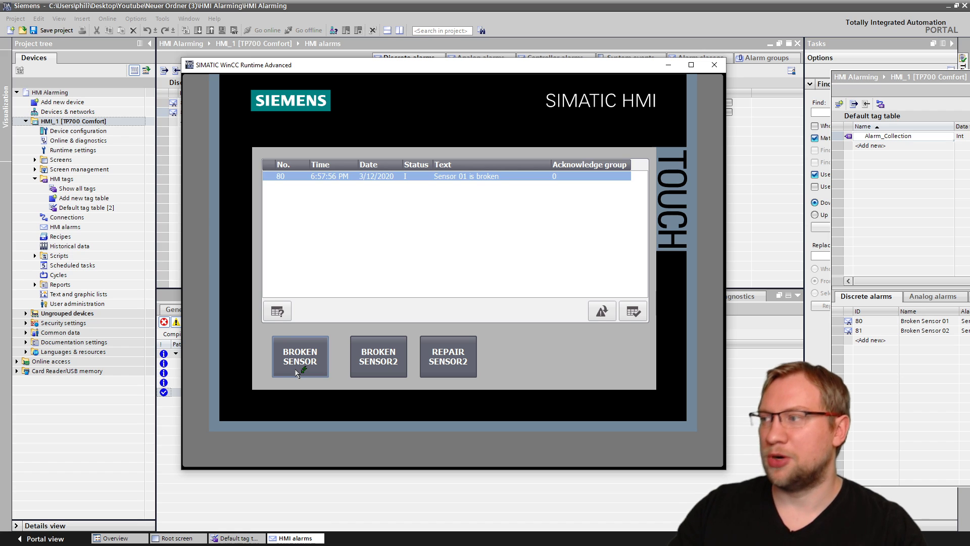
{"action": "left_click", "coordinate": [297, 372]}
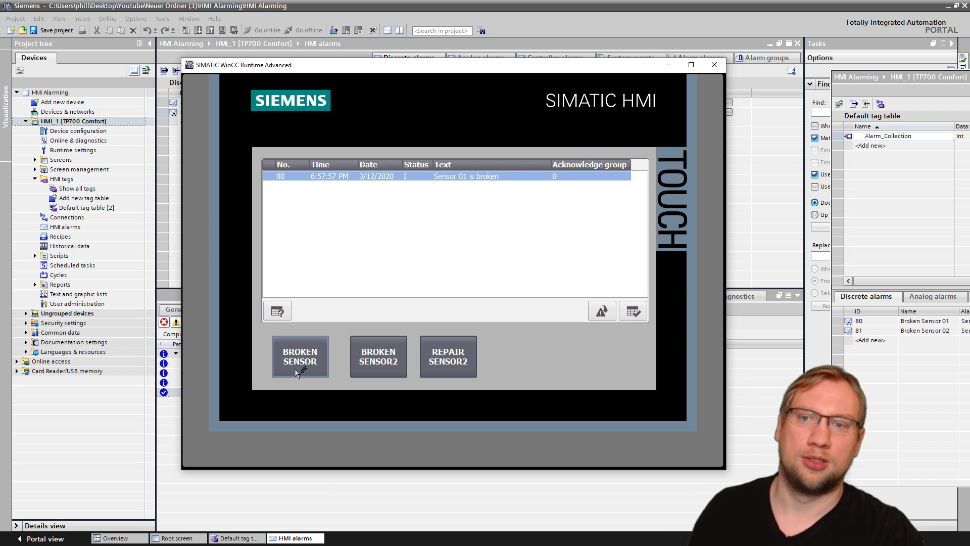
{"action": "left_click", "coordinate": [382, 369]}
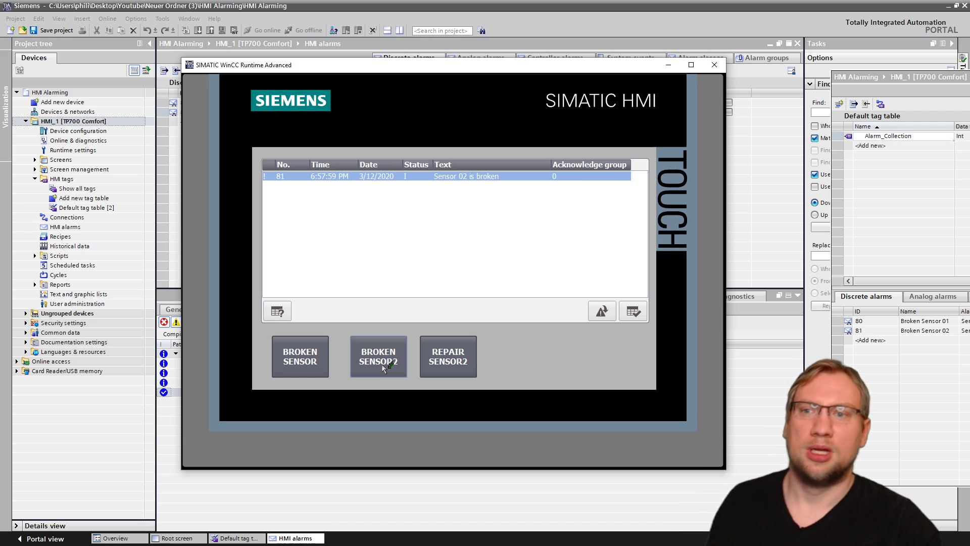
{"action": "left_click", "coordinate": [314, 361]}
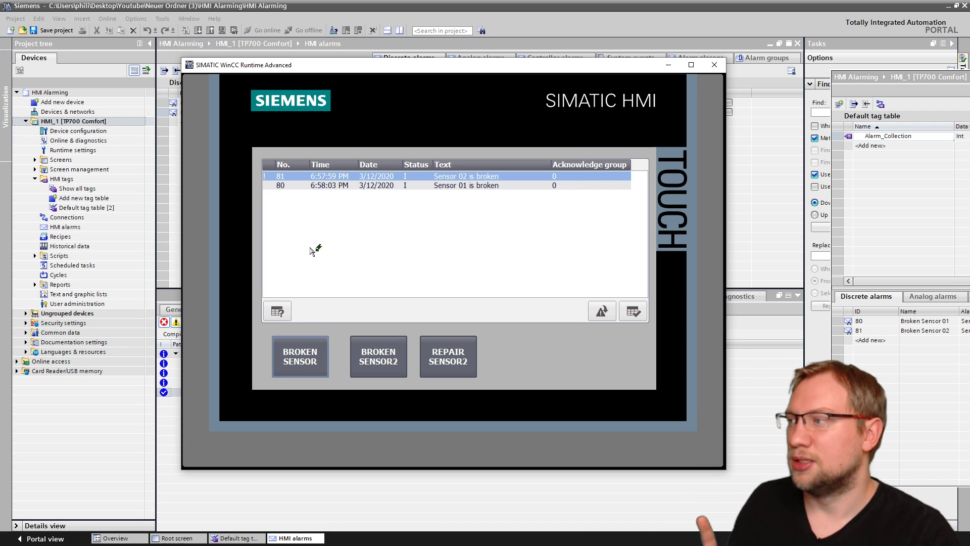
Clear the Sensor 01 alarm, re-raise both sensor alarms, then repair sensor 02.
{"action": "left_click", "coordinate": [268, 193]}
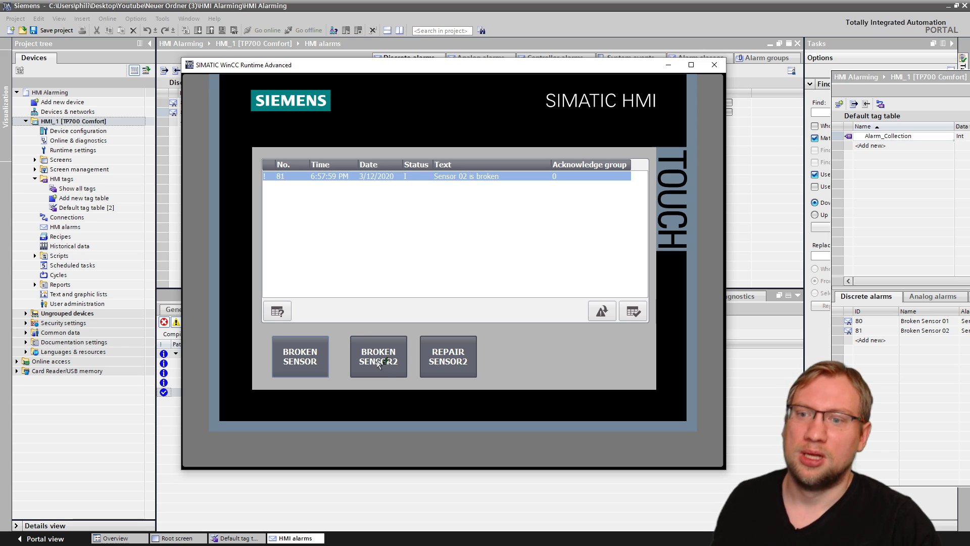
{"action": "left_click", "coordinate": [380, 356]}
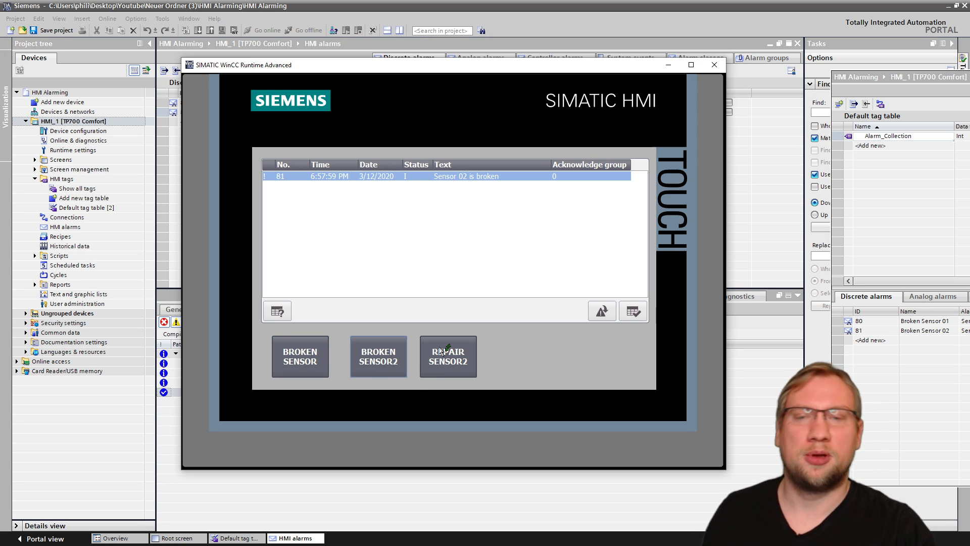
{"action": "left_click", "coordinate": [296, 347]}
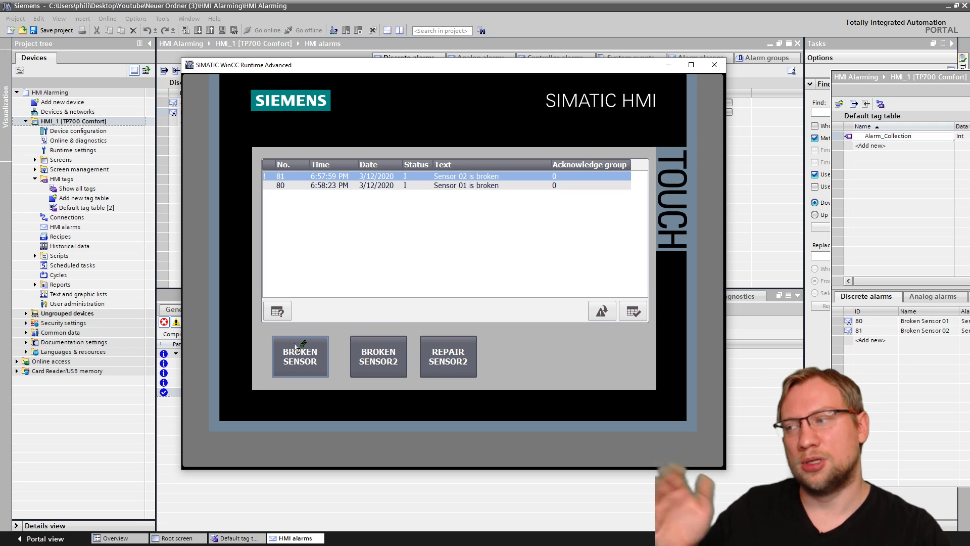
{"action": "left_click", "coordinate": [297, 347]}
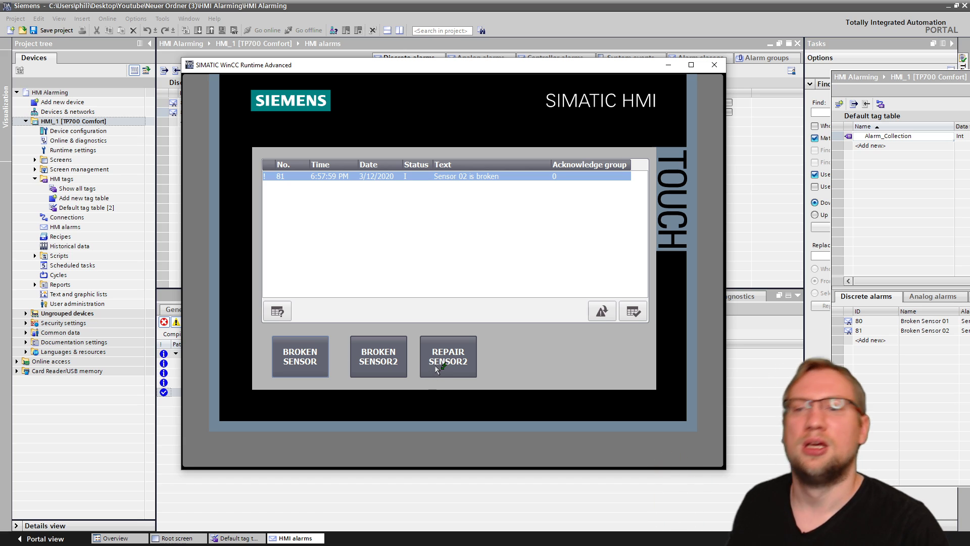
{"action": "left_click", "coordinate": [378, 356]}
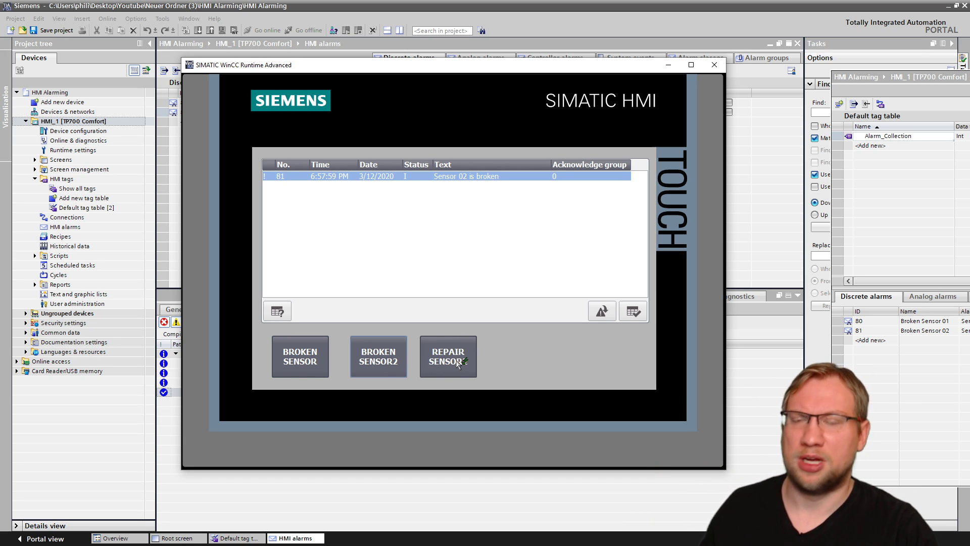
{"action": "left_click", "coordinate": [458, 363]}
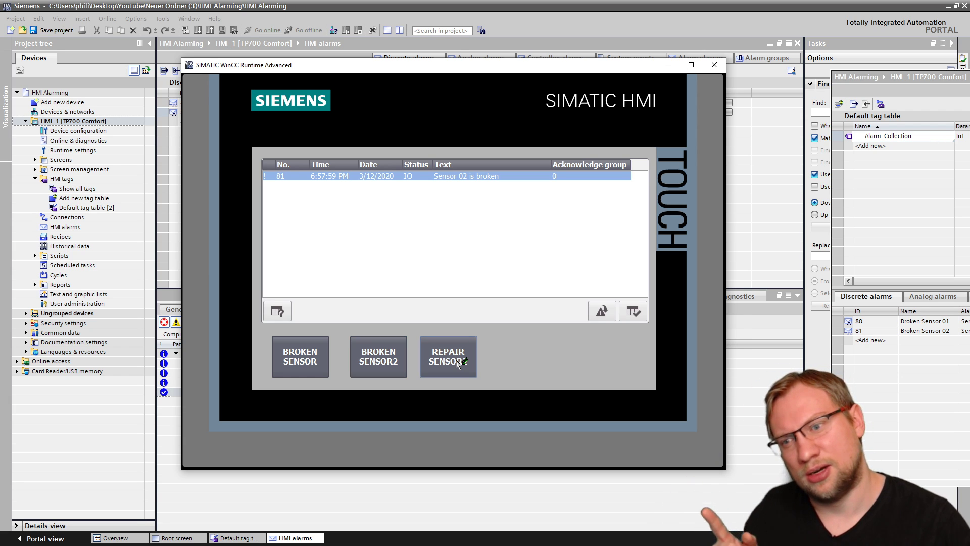
Toggle sensor 02 repeatedly between broken and repaired, ending repaired.
{"action": "left_click", "coordinate": [384, 365]}
{"action": "left_click", "coordinate": [451, 364]}
{"action": "left_click", "coordinate": [396, 367]}
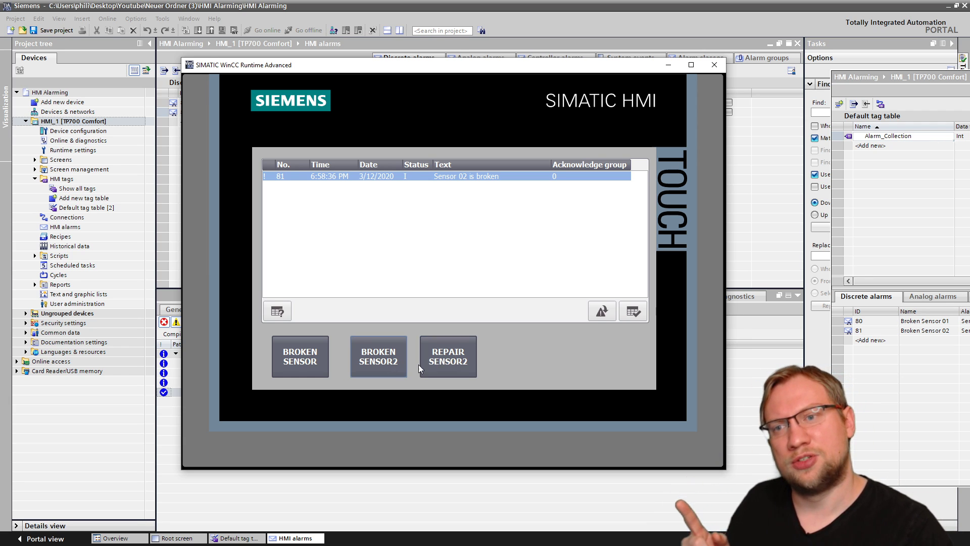
{"action": "left_click", "coordinate": [444, 364]}
{"action": "left_click", "coordinate": [386, 369]}
{"action": "left_click", "coordinate": [441, 365]}
{"action": "left_click", "coordinate": [392, 365]}
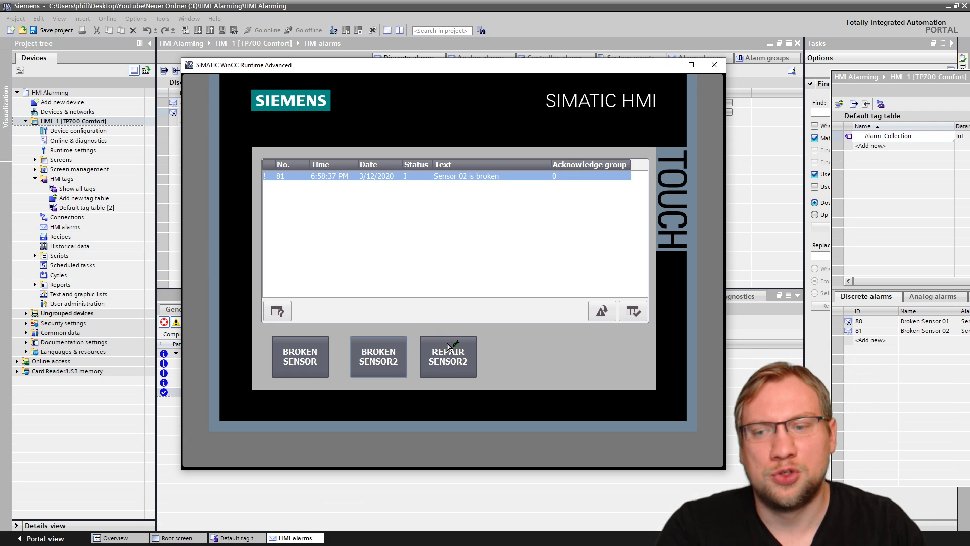
{"action": "left_click", "coordinate": [454, 360]}
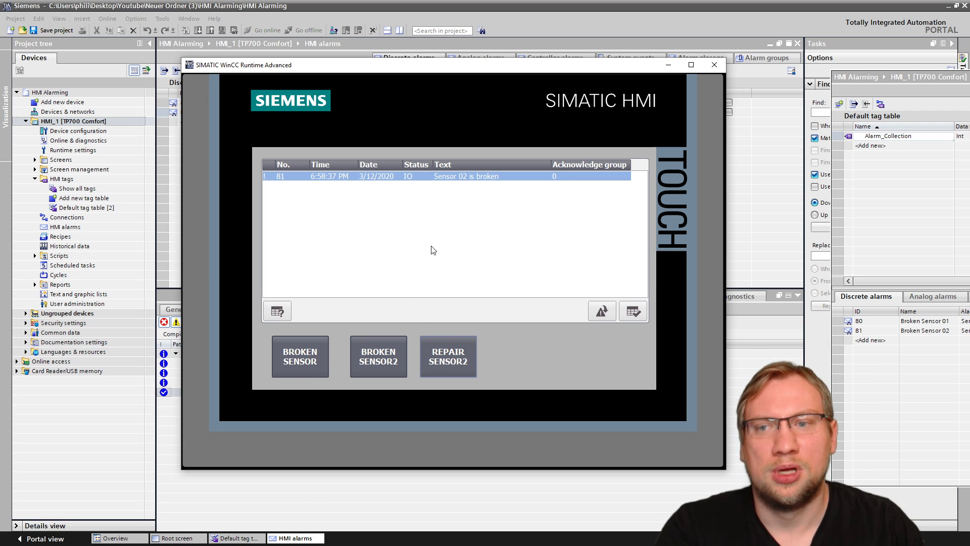
Raise the Sensor 01 alarm and cycle sensor 02 between broken and repaired twice.
{"action": "left_click", "coordinate": [326, 363]}
{"action": "left_click", "coordinate": [319, 364]}
{"action": "left_click", "coordinate": [317, 365]}
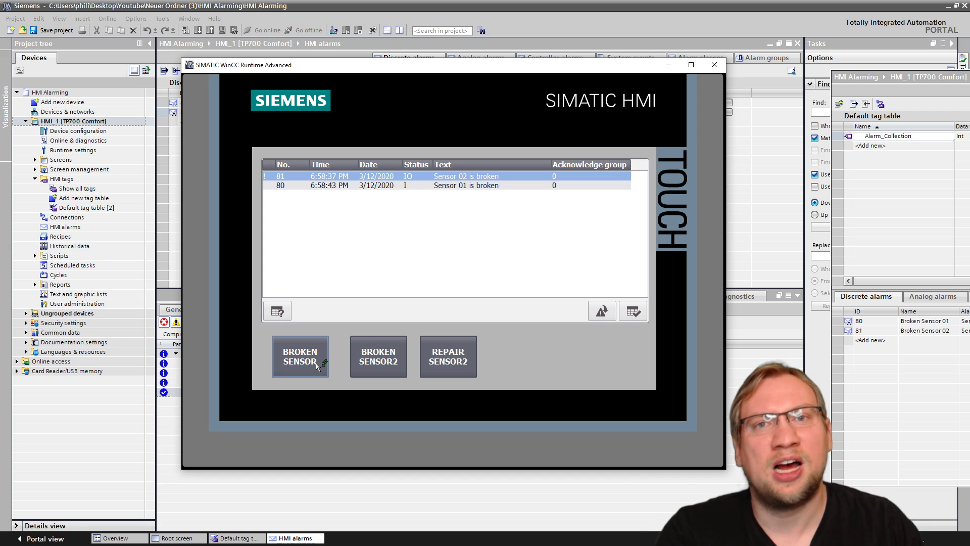
{"action": "left_click", "coordinate": [384, 363]}
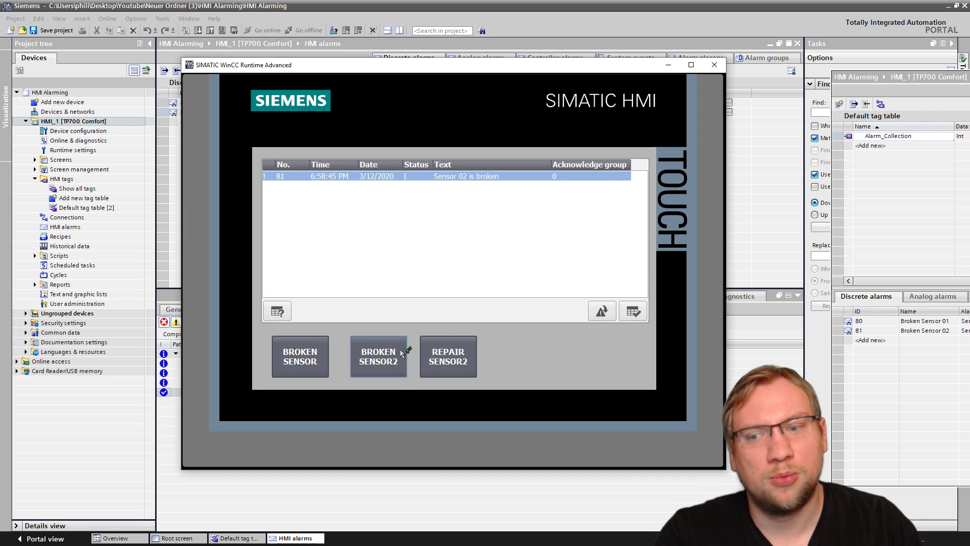
{"action": "left_click", "coordinate": [437, 363]}
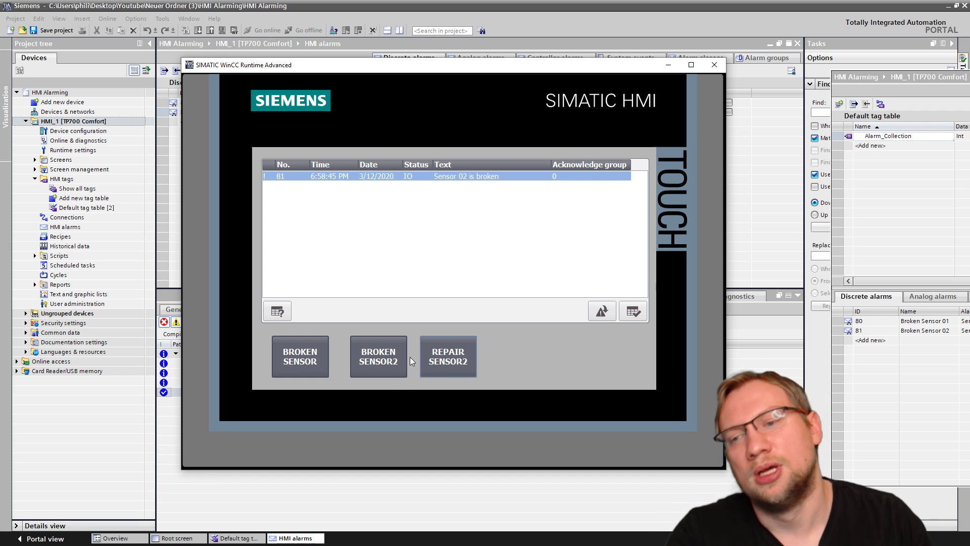
{"action": "left_click", "coordinate": [392, 363]}
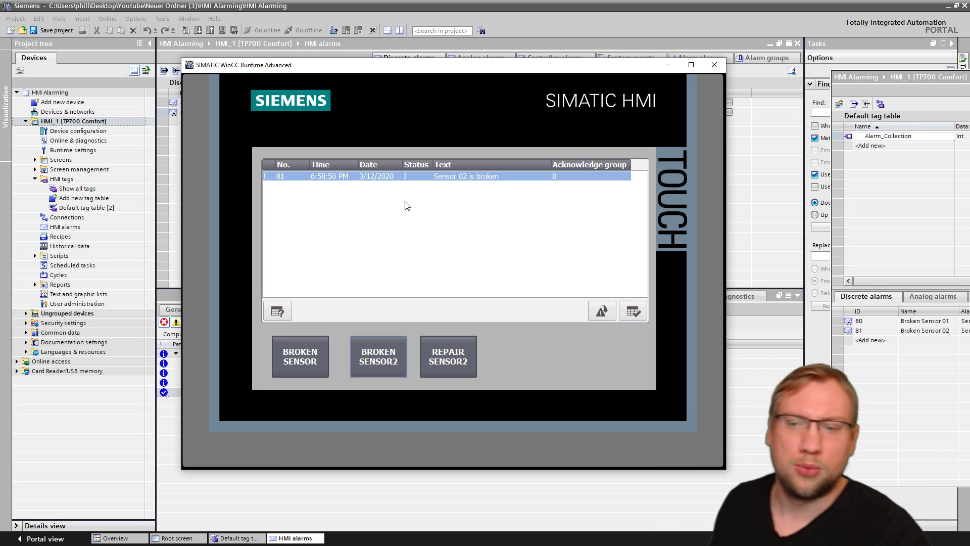
{"action": "left_click", "coordinate": [445, 356]}
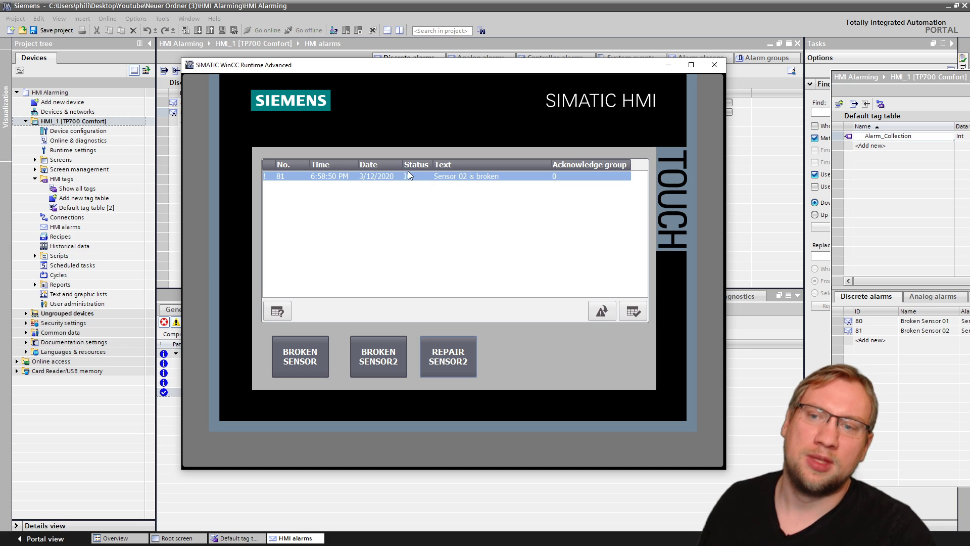
Acknowledge the Sensor 02 alarm, re-raise and acknowledge it again, then repair sensor 02.
{"action": "left_click", "coordinate": [638, 314]}
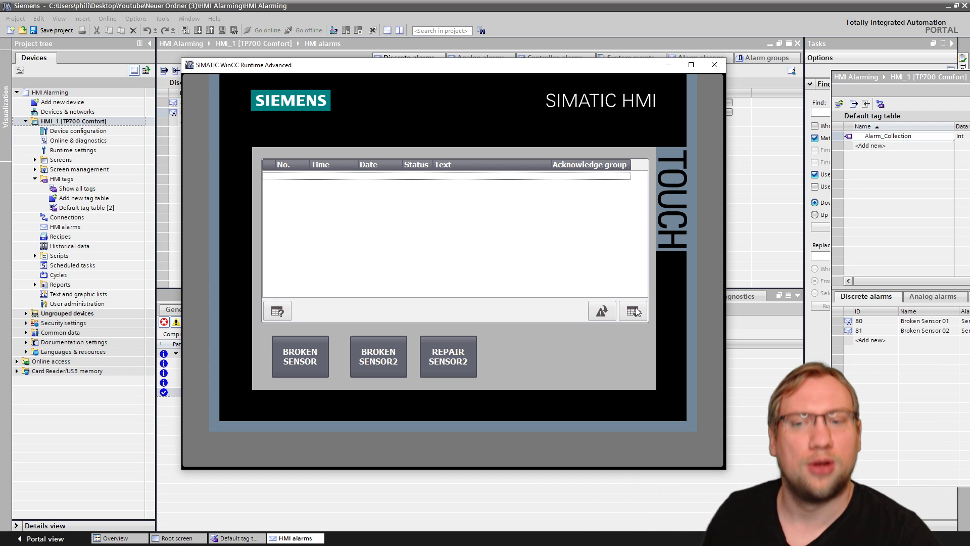
{"action": "left_click", "coordinate": [369, 368]}
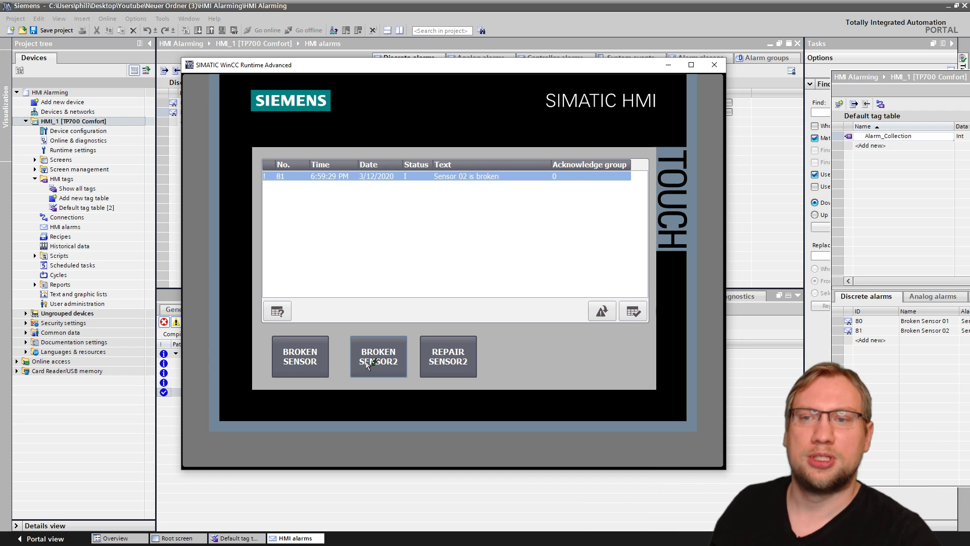
{"action": "left_click", "coordinate": [635, 314]}
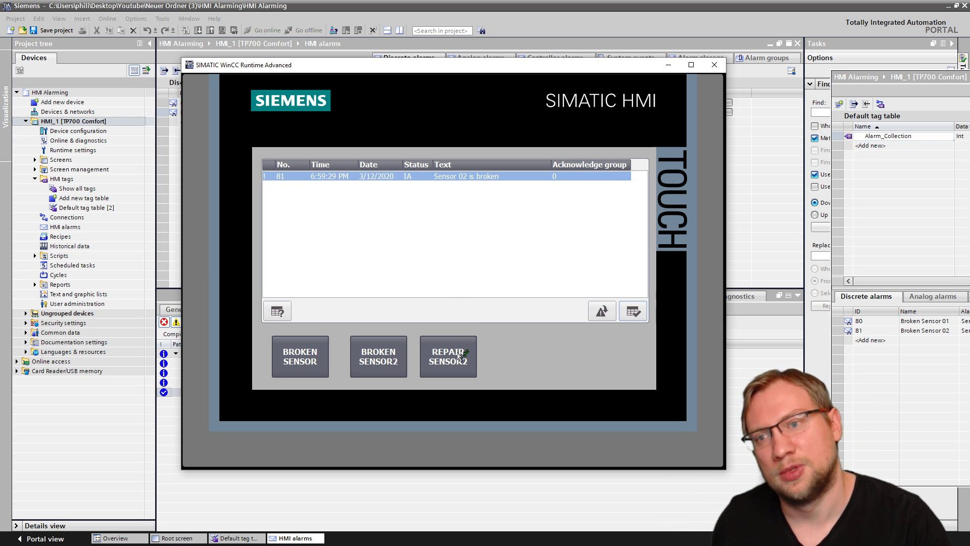
{"action": "left_click", "coordinate": [459, 355]}
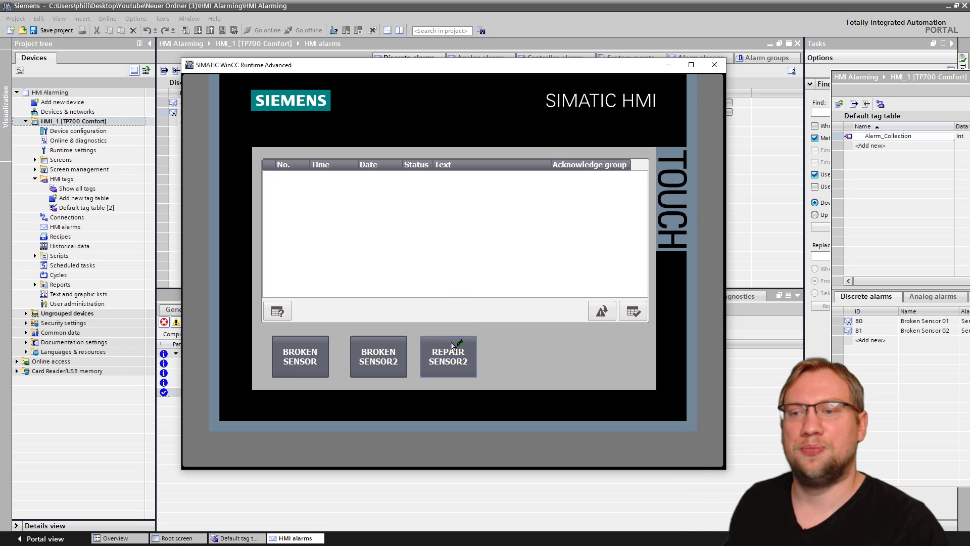
Raise and clear Sensor 01, then raise, repair and acknowledge Sensor 02 until the list empties.
{"action": "left_click", "coordinate": [300, 364]}
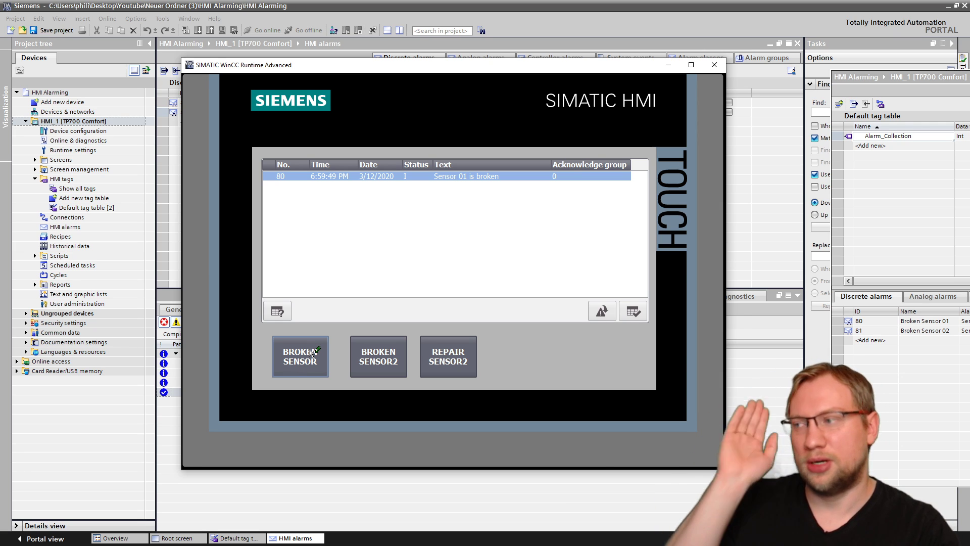
{"action": "left_click", "coordinate": [311, 352]}
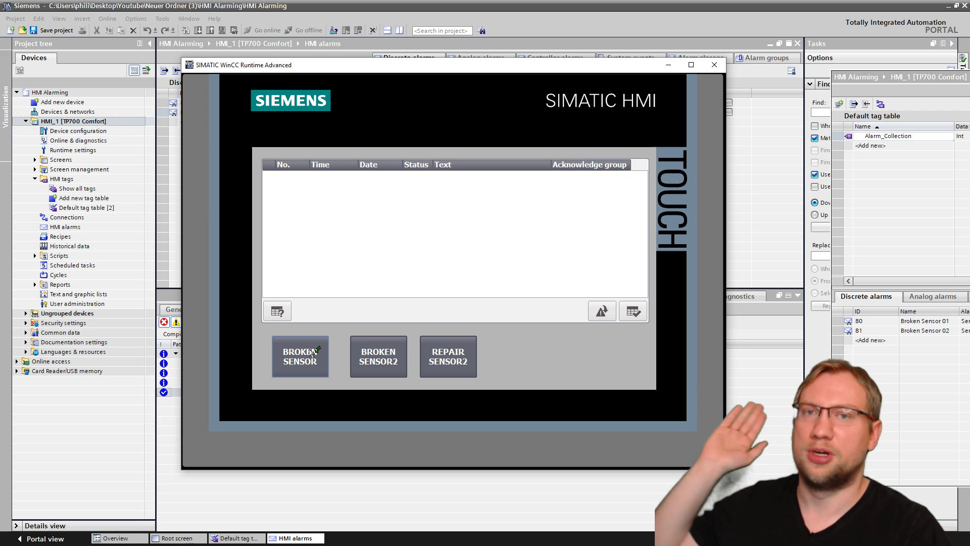
{"action": "left_click", "coordinate": [374, 366]}
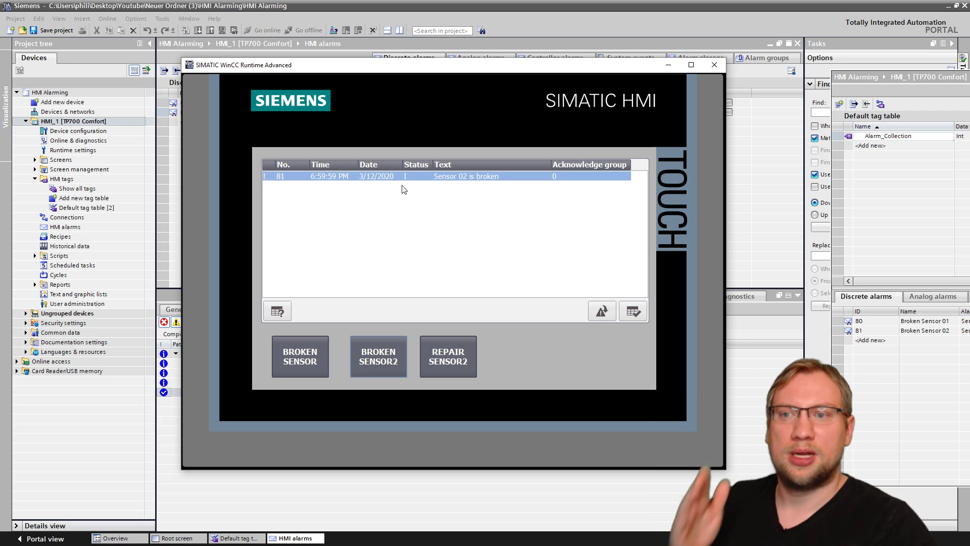
{"action": "left_click", "coordinate": [458, 352]}
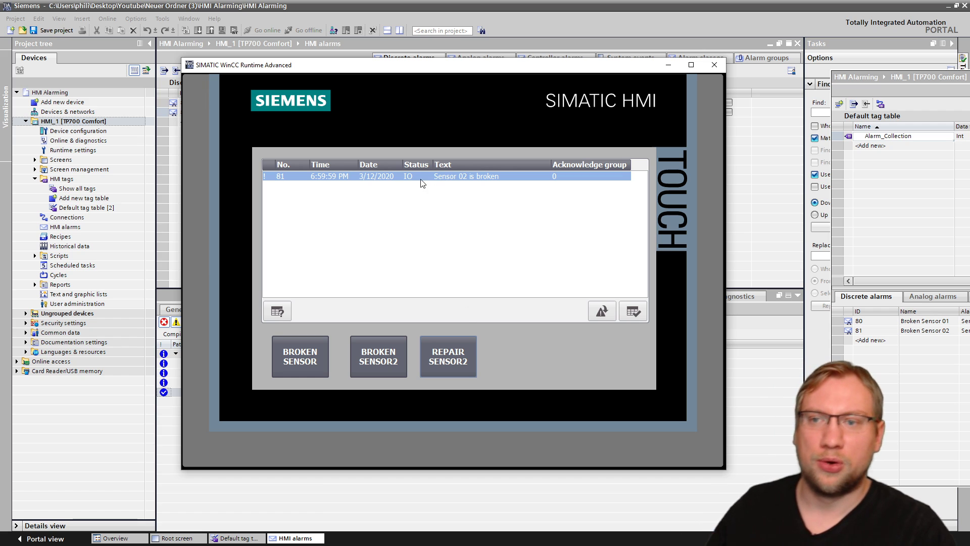
{"action": "left_click", "coordinate": [633, 311]}
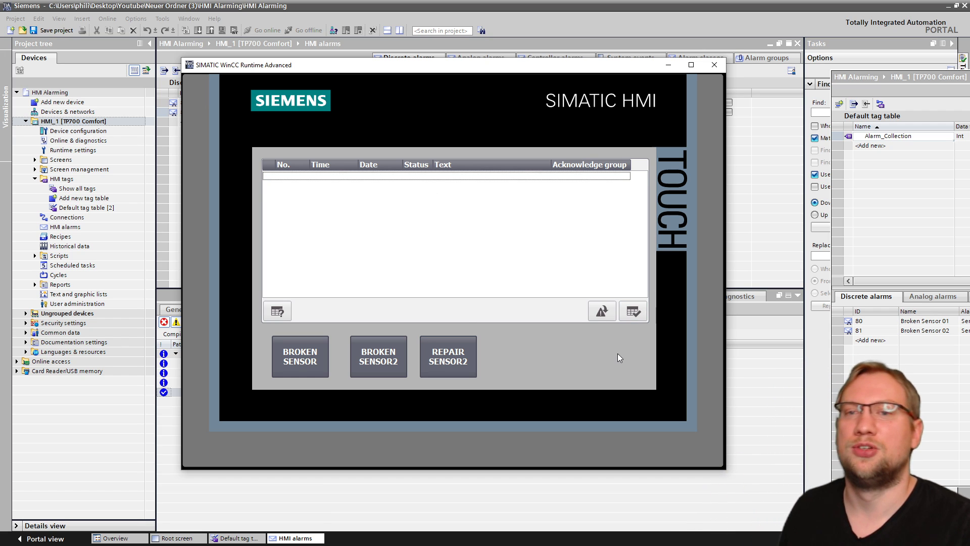
Close the runtime simulation and show the Analog alarms list.
{"action": "left_click", "coordinate": [713, 65]}
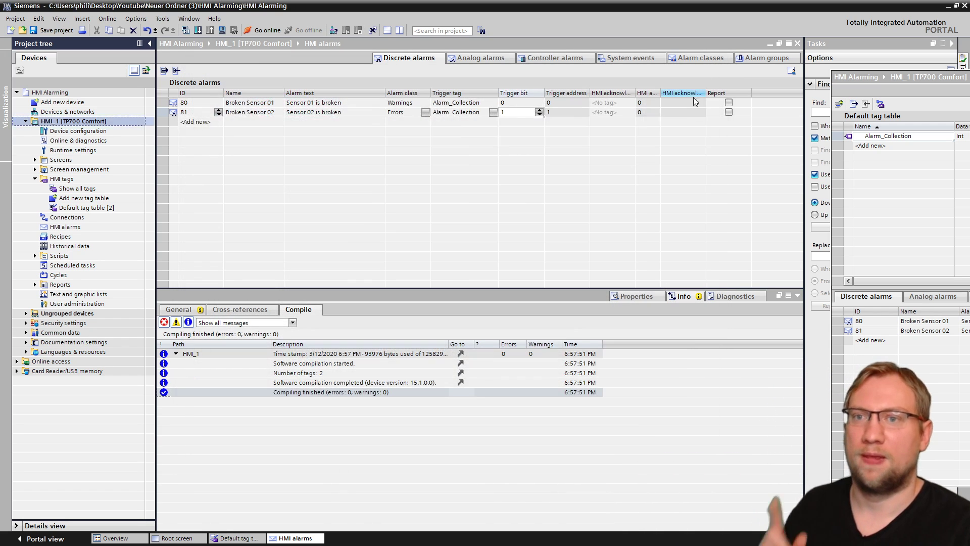
{"action": "left_click", "coordinate": [402, 114]}
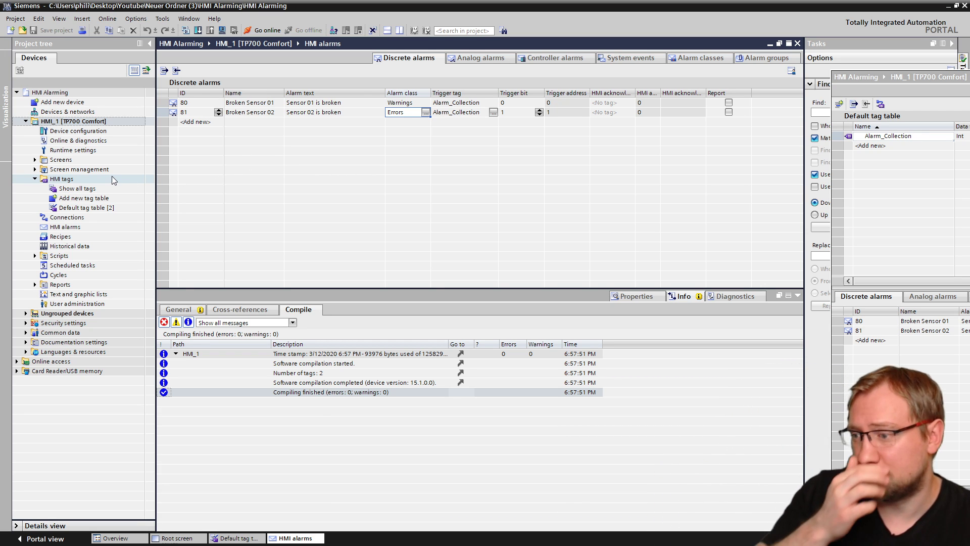
{"action": "left_click", "coordinate": [462, 59]}
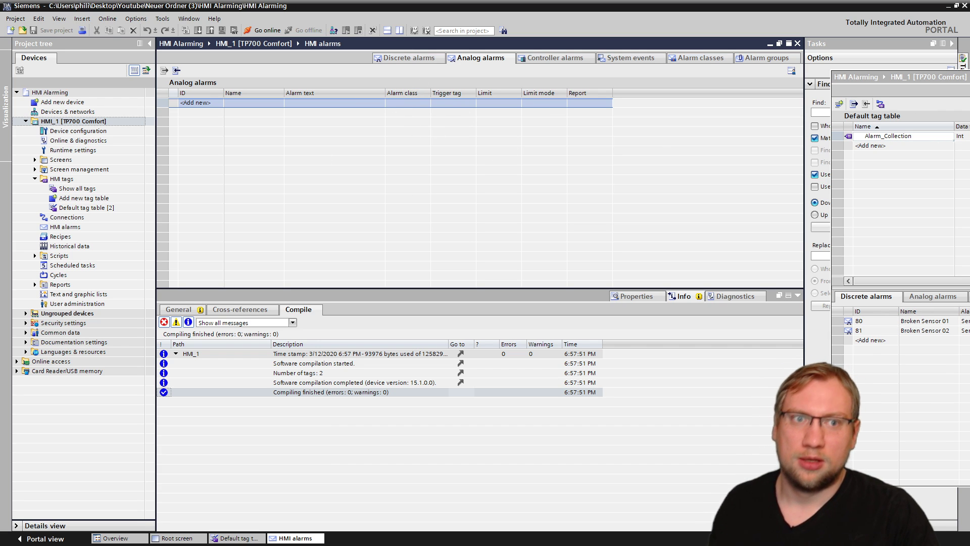
Add a new tag named Tank_pressure to the default tag table.
{"action": "left_click_drag", "start_coordinate": [890, 76], "coordinate": [364, 68]}
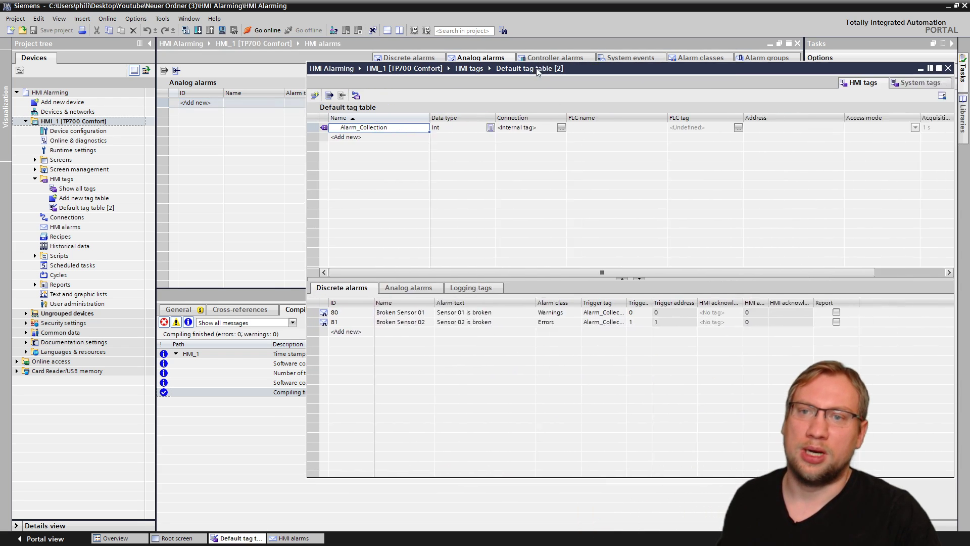
{"action": "left_click_drag", "start_coordinate": [537, 70], "coordinate": [499, 73]}
{"action": "left_click", "coordinate": [310, 140]}
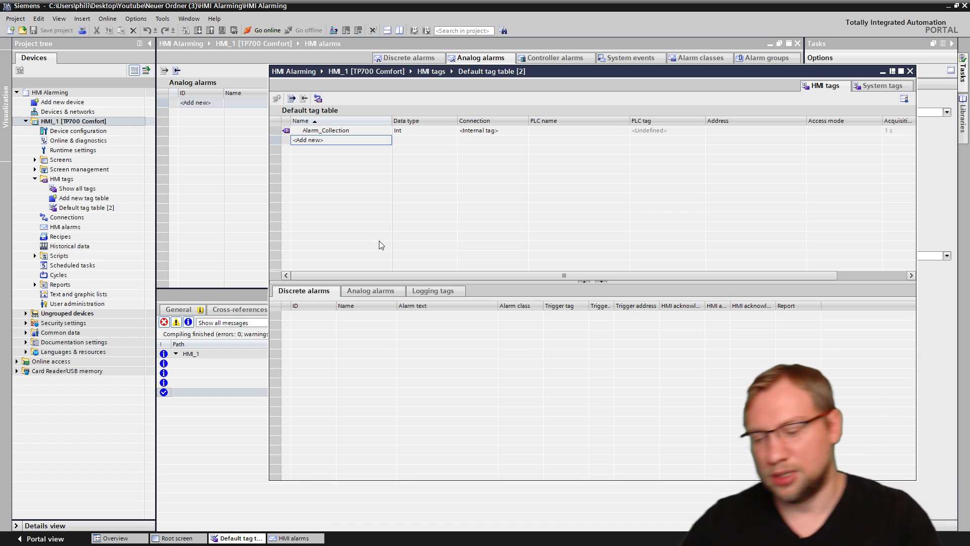
{"action": "type", "text": "Analog"}
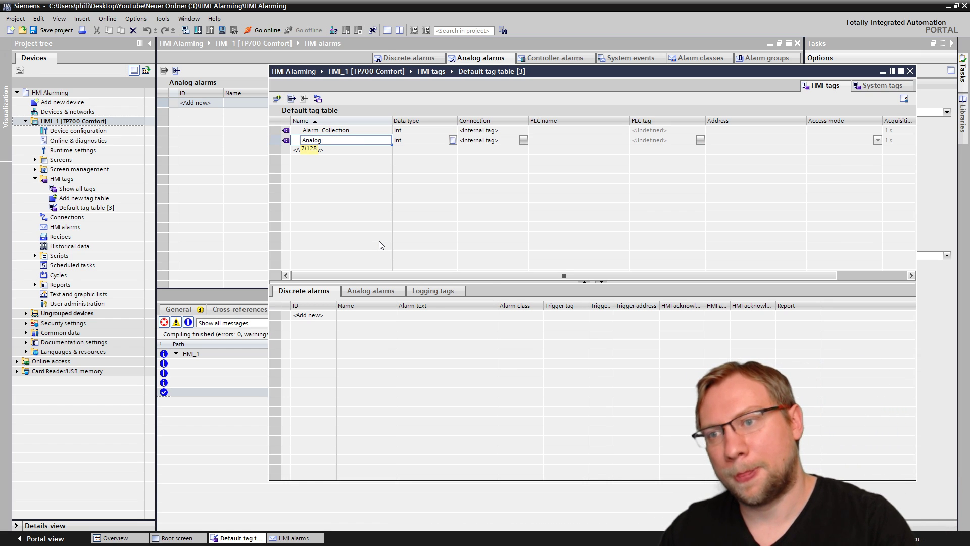
{"action": "type", "text": "_"}
{"action": "key", "text": "BackSpace"}
{"action": "key", "text": "BackSpace"}
{"action": "key", "text": "BackSpace"}
{"action": "key", "text": "BackSpace"}
{"action": "key", "text": "BackSpace"}
{"action": "key", "text": "BackSpace"}
{"action": "key", "text": "BackSpace"}
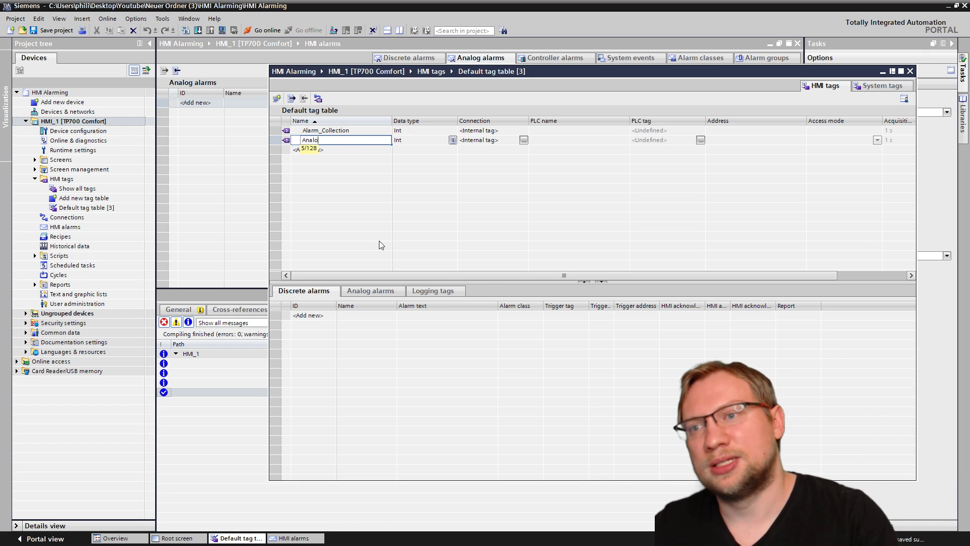
{"action": "type", "text": "Tank_"}
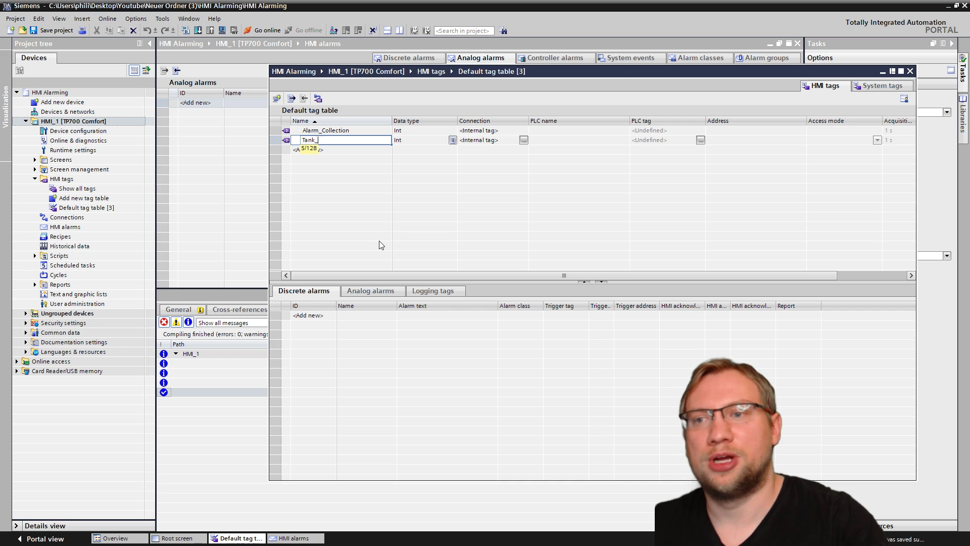
{"action": "type", "text": "pressure"}
{"action": "key", "text": "Return"}
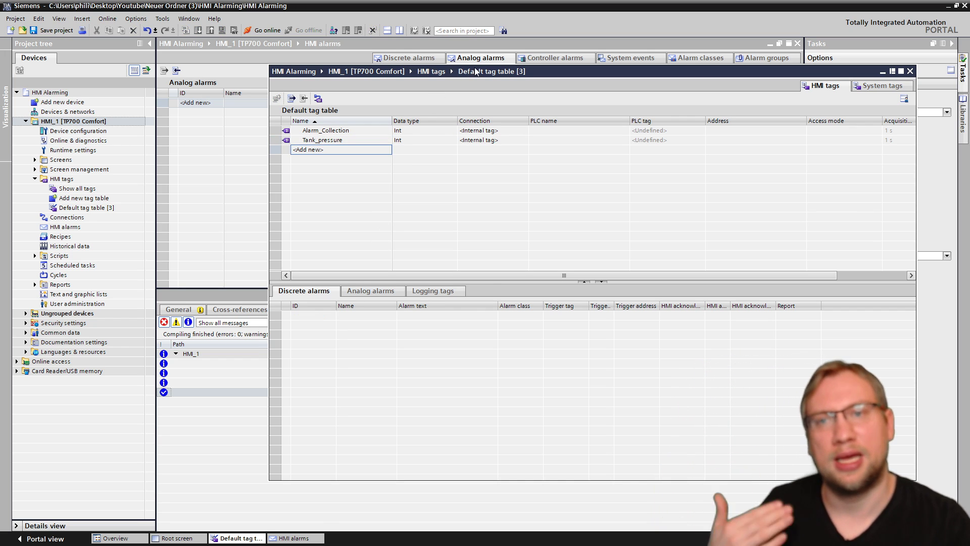
Rename the new tag to Tank_temperature.
{"action": "left_click_drag", "start_coordinate": [371, 71], "coordinate": [676, 101]}
{"action": "left_click", "coordinate": [676, 170]}
{"action": "left_click", "coordinate": [677, 170]}
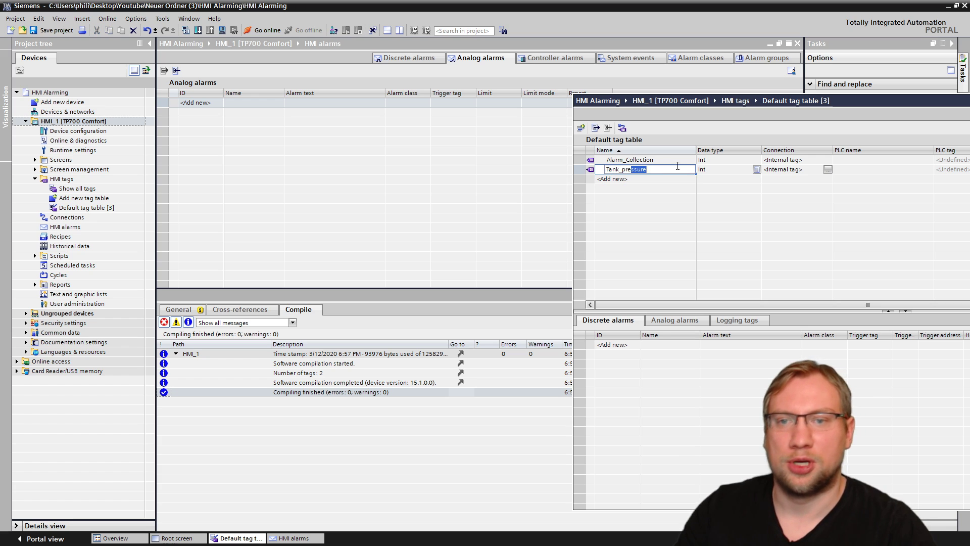
{"action": "key", "text": "BackSpace"}
{"action": "key", "text": "BackSpace"}
{"action": "key", "text": "BackSpace"}
{"action": "key", "text": "BackSpace"}
{"action": "key", "text": "BackSpace"}
{"action": "key", "text": "BackSpace"}
{"action": "key", "text": "BackSpace"}
{"action": "key", "text": "BackSpace"}
{"action": "type", "text": "temp"}
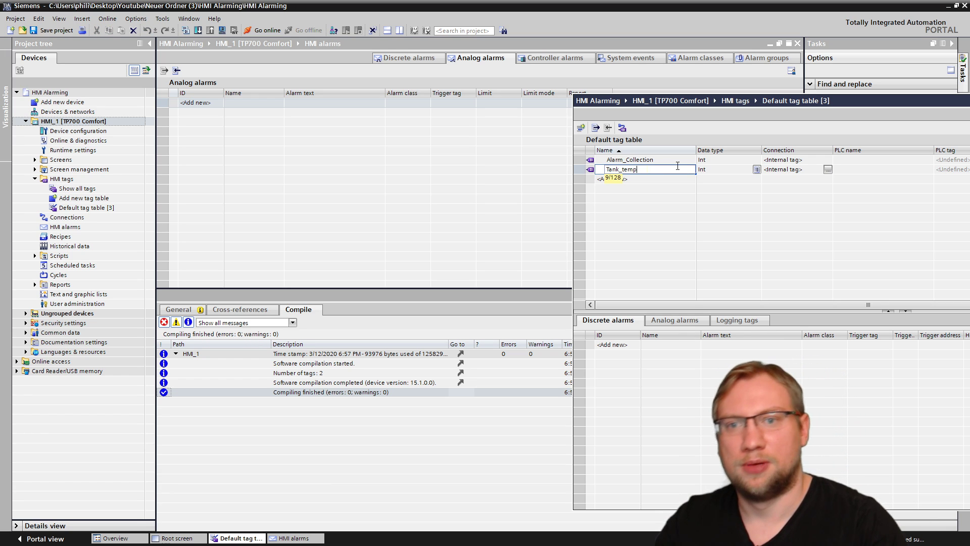
{"action": "type", "text": "erature"}
{"action": "key", "text": "Return"}
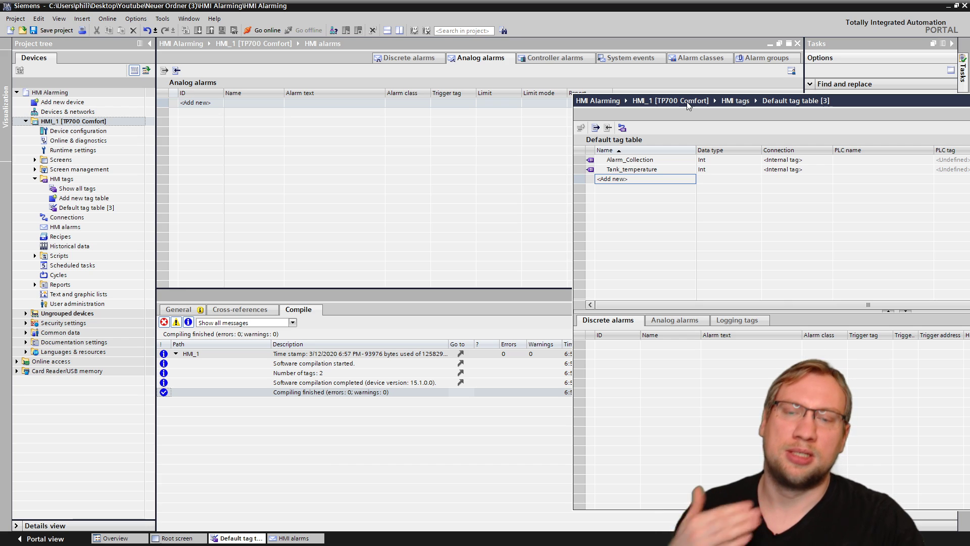
{"action": "left_click_drag", "start_coordinate": [687, 102], "coordinate": [715, 142]}
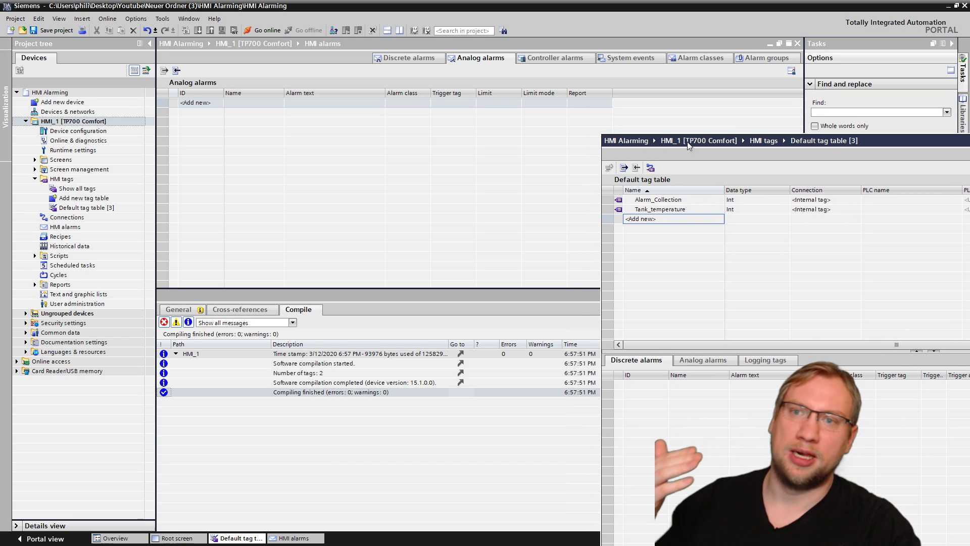
Add analog alarm Temp High, class Warnings, text 'Tank temperature is getting high'.
{"action": "double_click", "coordinate": [210, 102]}
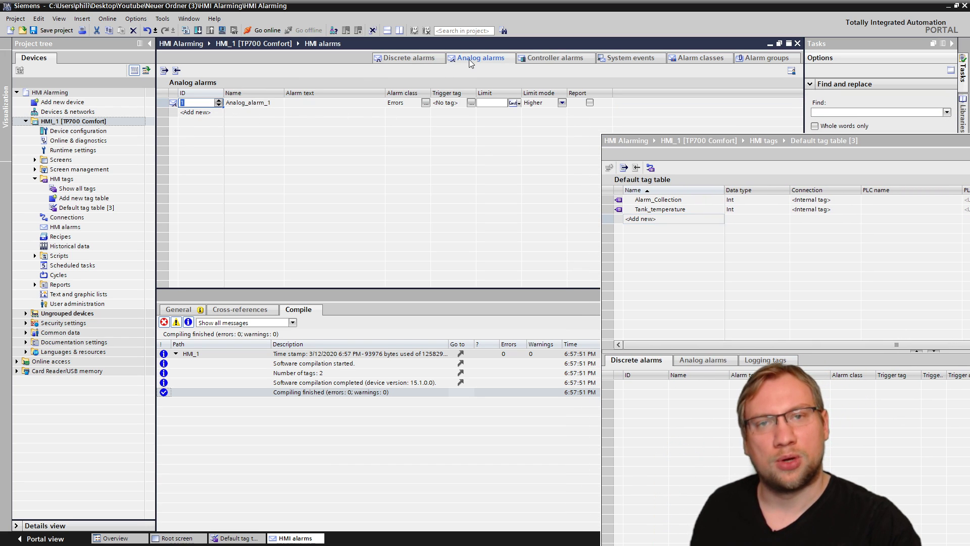
{"action": "left_click", "coordinate": [268, 105]}
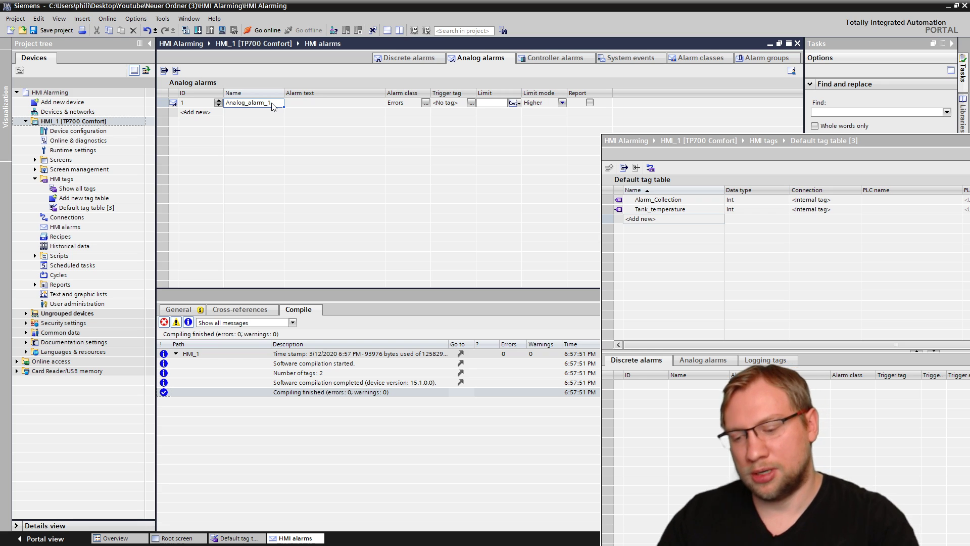
{"action": "type", "text": "Pressure High"}
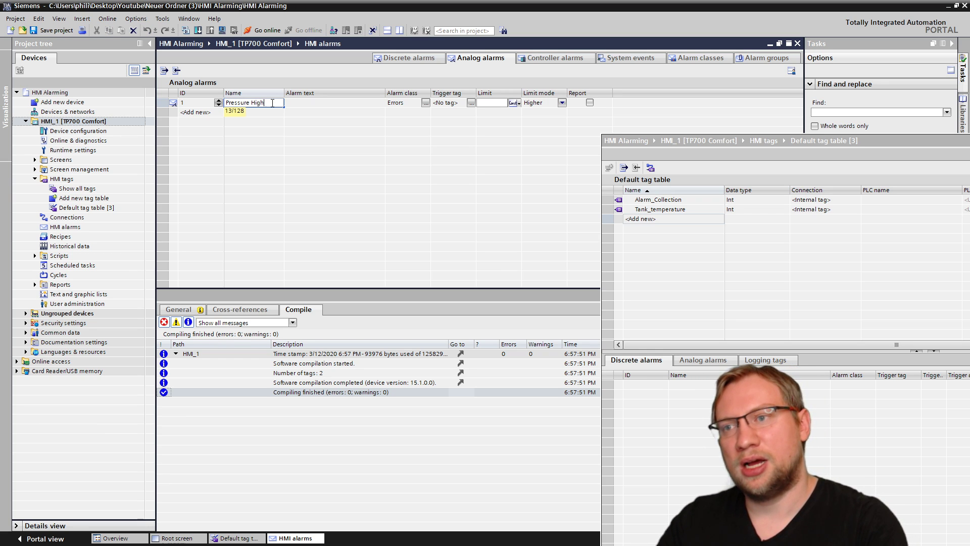
{"action": "key", "text": "Tab"}
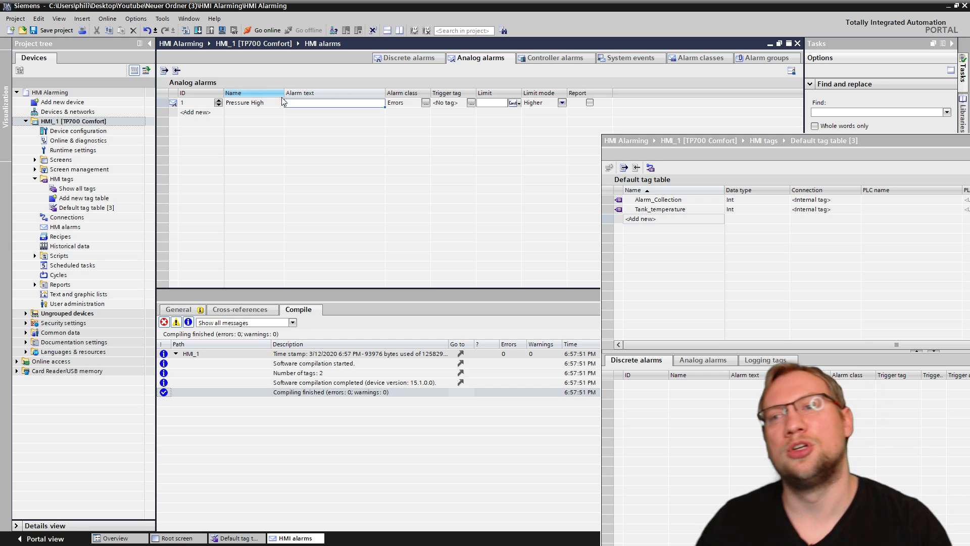
{"action": "left_click", "coordinate": [426, 103]}
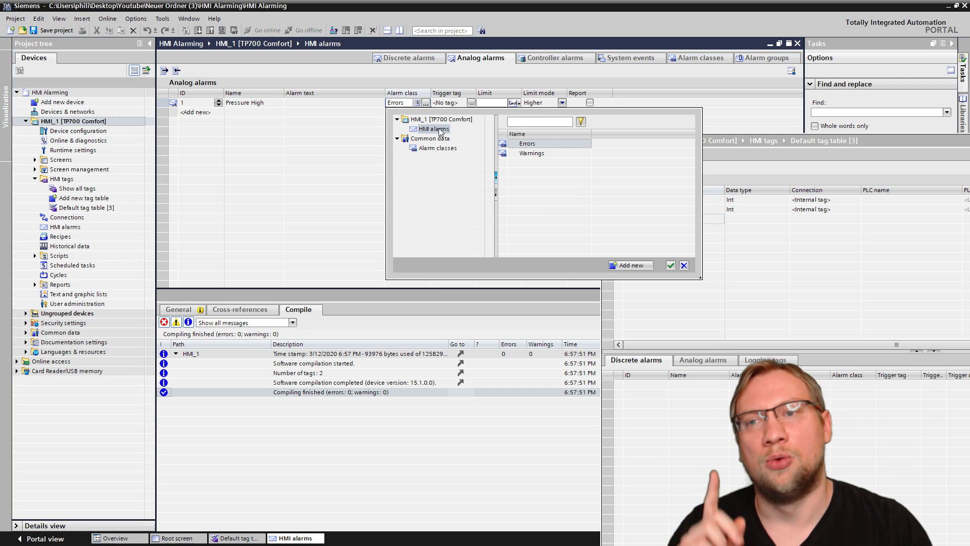
{"action": "double_click", "coordinate": [541, 154]}
{"action": "double_click", "coordinate": [270, 103]}
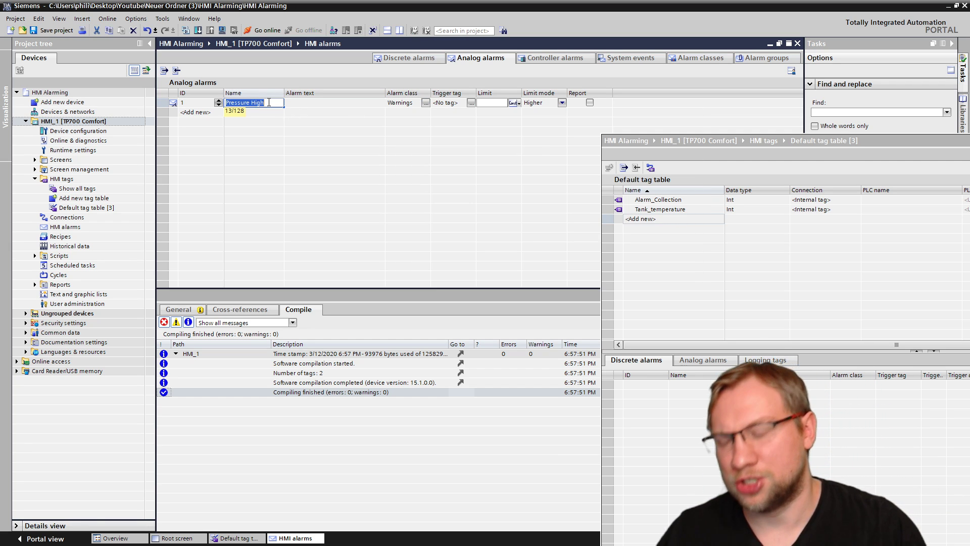
{"action": "type", "text": "Temp"}
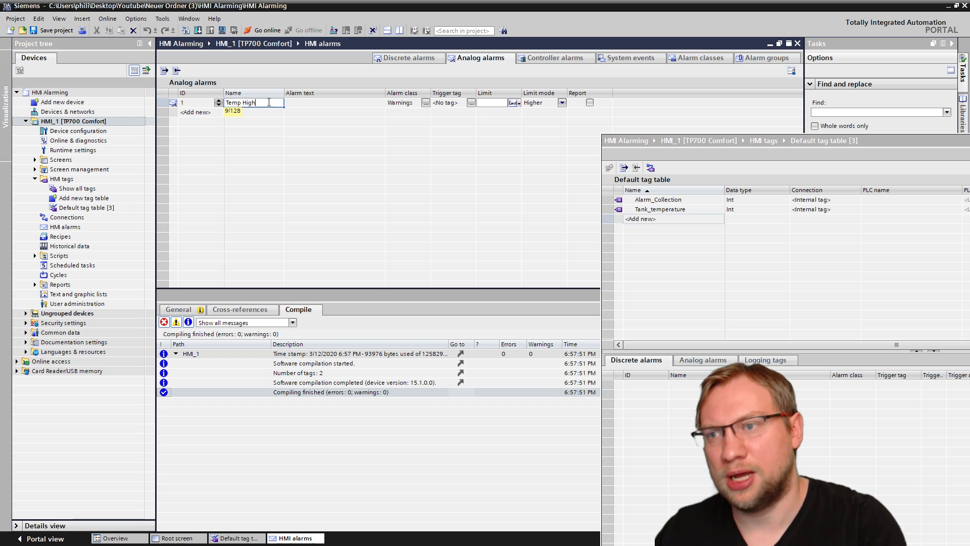
{"action": "key", "text": "Tab"}
{"action": "type", "text": "Tank"}
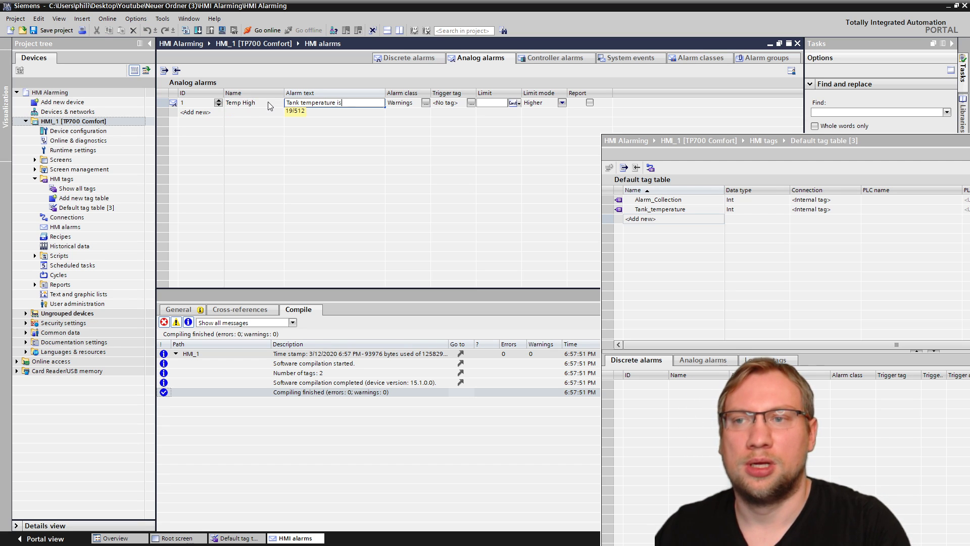
{"action": "type", "text": " temperature is getting "}
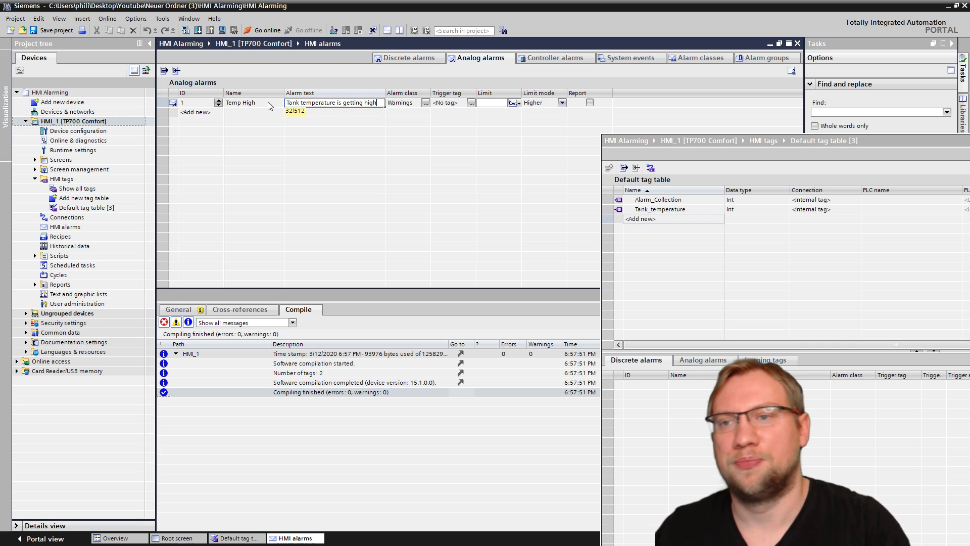
{"action": "type", "text": "high"}
{"action": "key", "text": "Return"}
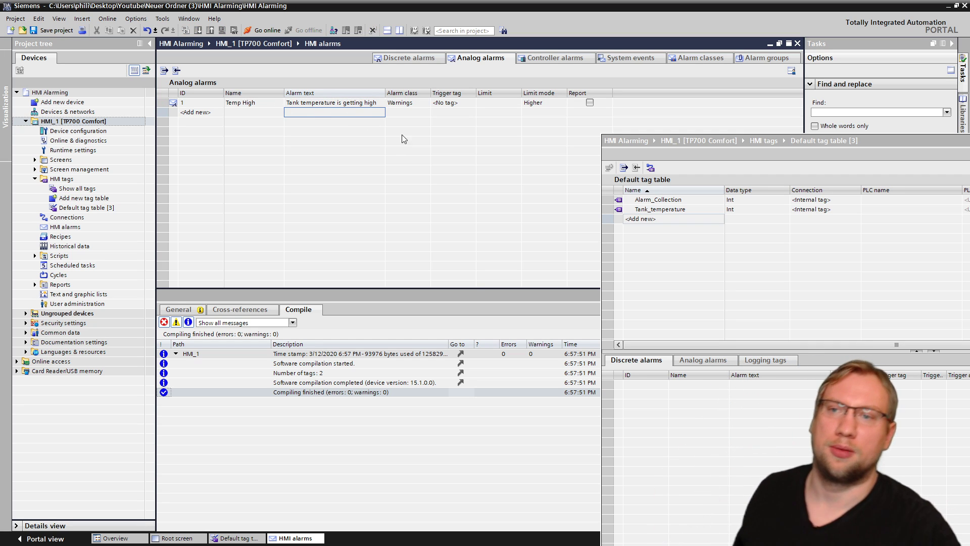
Trigger Temp High from Tank_temperature with a constant limit of 50 and limit mode Higher.
{"action": "left_click", "coordinate": [322, 103]}
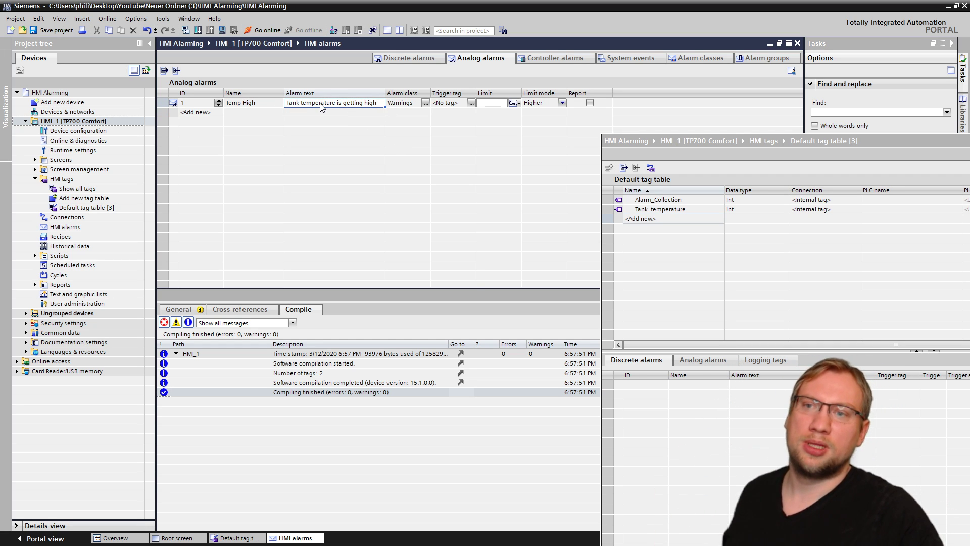
{"action": "left_click", "coordinate": [413, 104]}
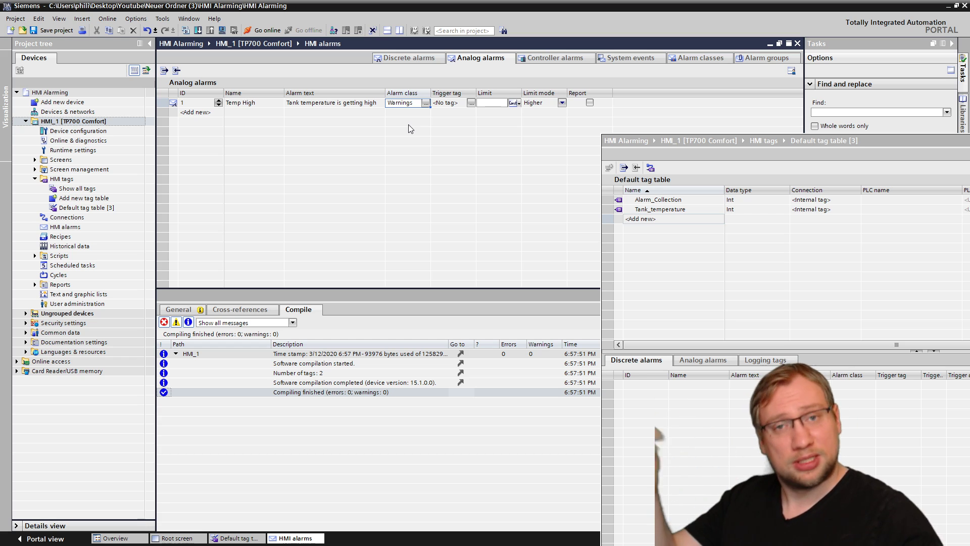
{"action": "left_click", "coordinate": [449, 104]}
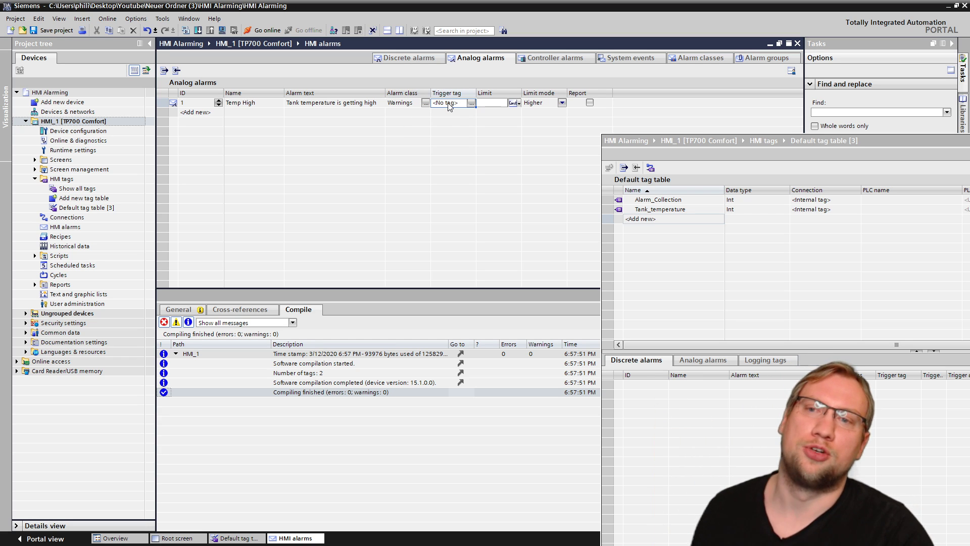
{"action": "left_click", "coordinate": [472, 103]}
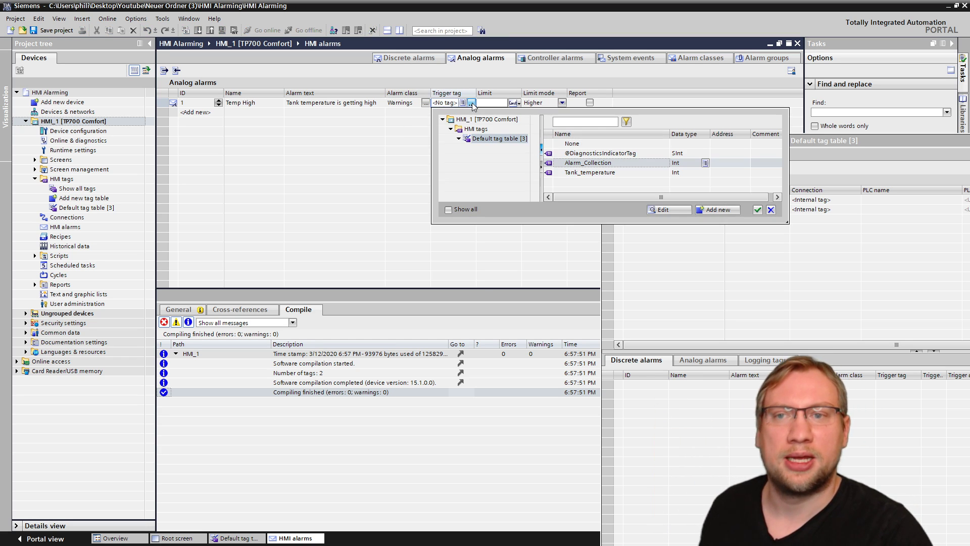
{"action": "double_click", "coordinate": [590, 172]}
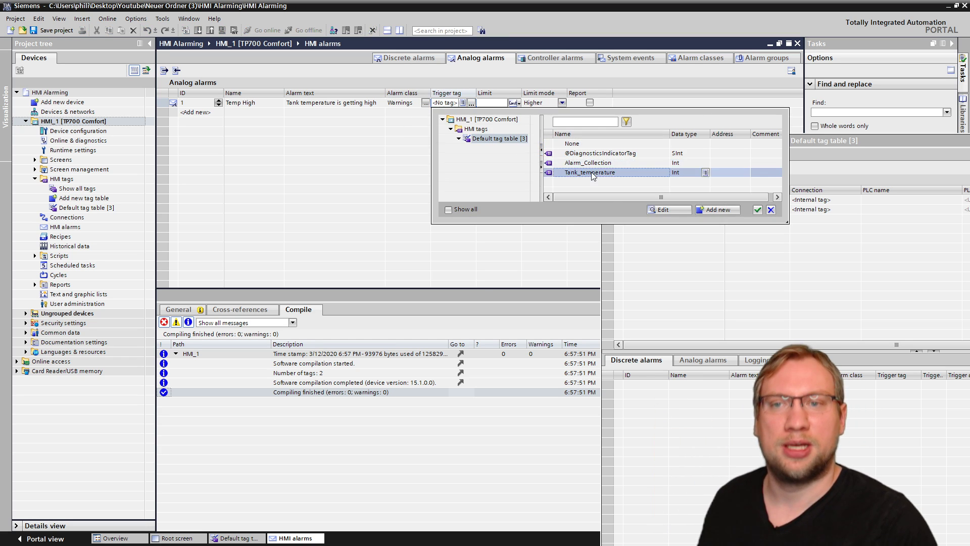
{"action": "left_click", "coordinate": [517, 103]}
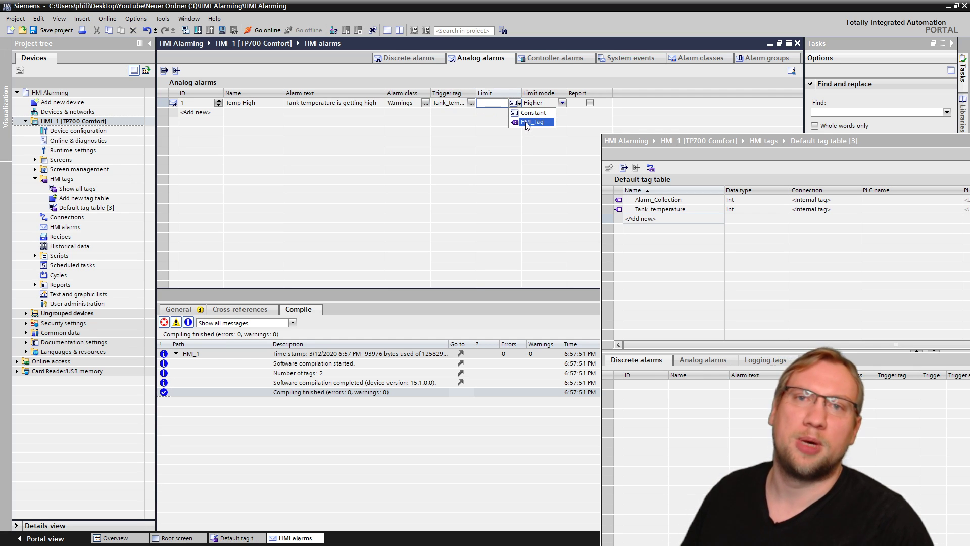
{"action": "left_click", "coordinate": [529, 113]}
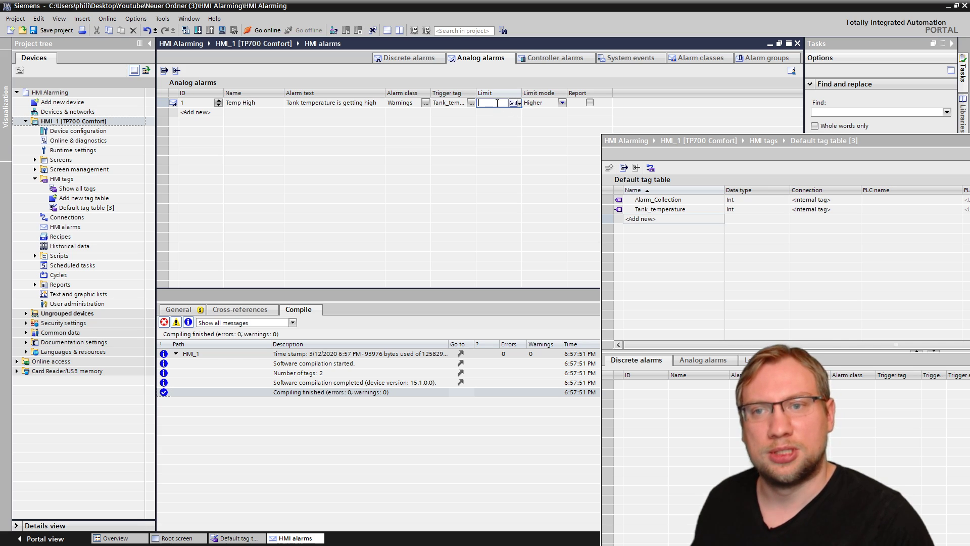
{"action": "type", "text": "50"}
{"action": "key", "text": "Return"}
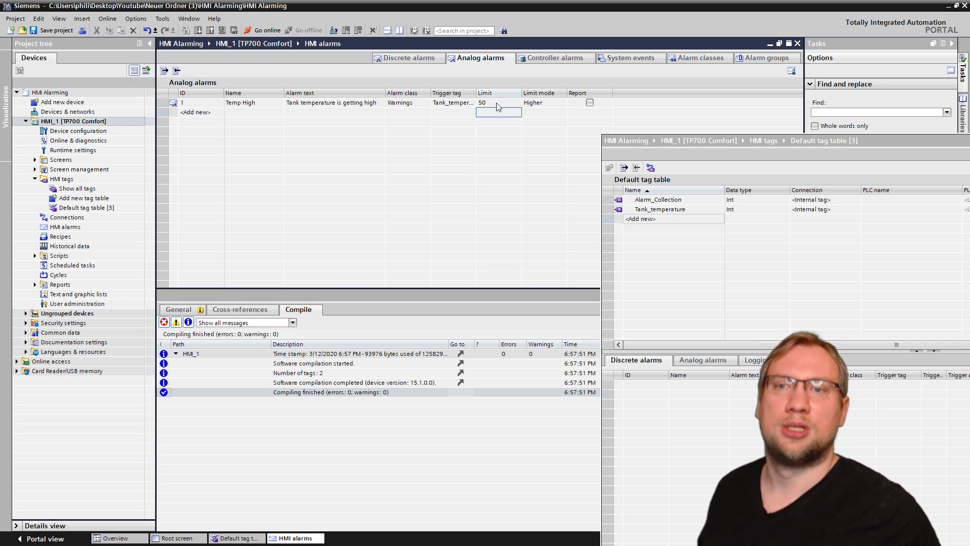
{"action": "left_click", "coordinate": [535, 105]}
{"action": "left_click", "coordinate": [561, 103]}
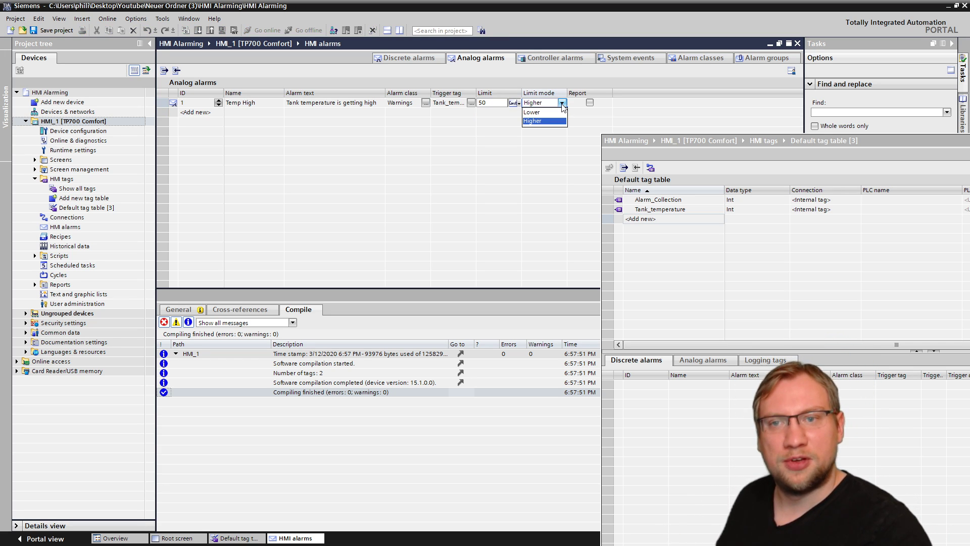
{"action": "left_click", "coordinate": [541, 121]}
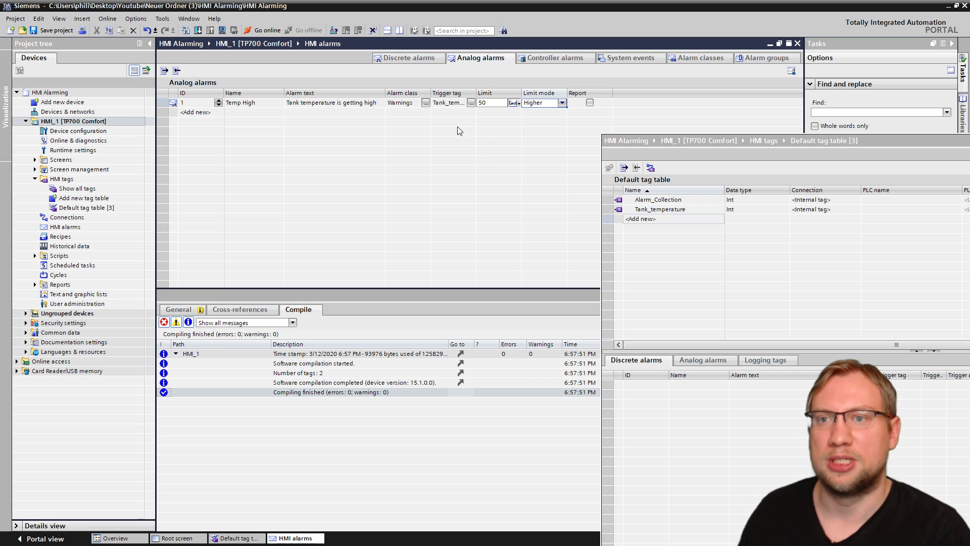
{"action": "left_click", "coordinate": [407, 103]}
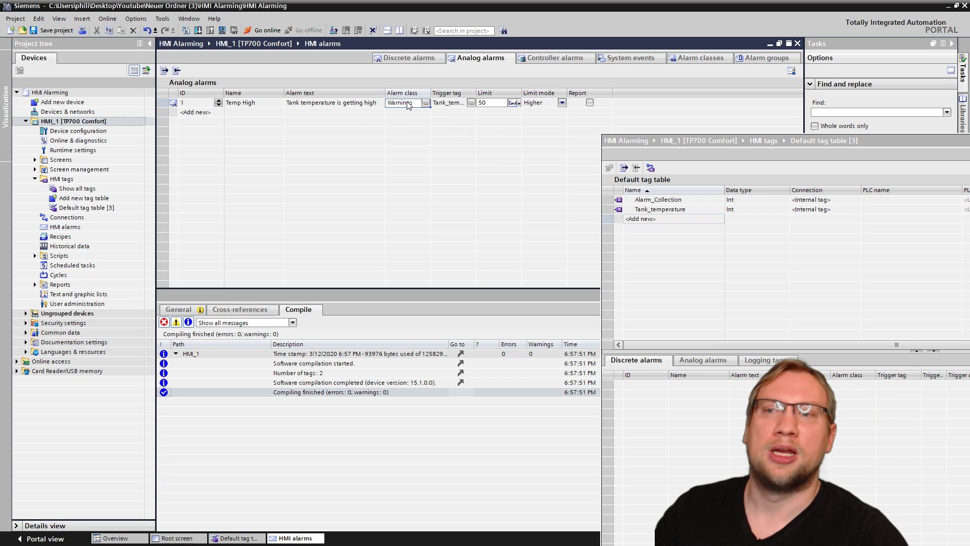
Add a second analog alarm, Temp HotHotHot, with text 'Tank temperature way too high'.
{"action": "double_click", "coordinate": [198, 113]}
{"action": "double_click", "coordinate": [251, 112]}
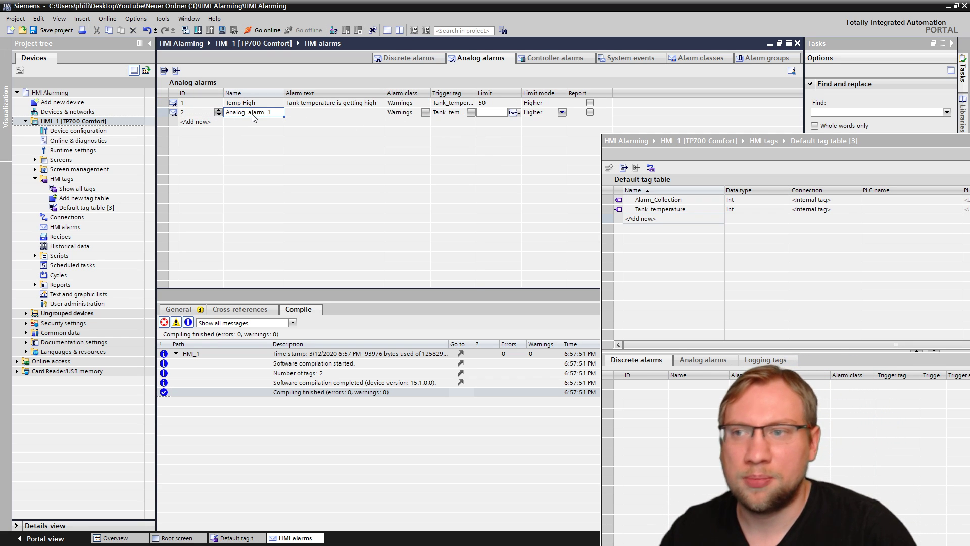
{"action": "type", "text": "Temp HotHotHot"}
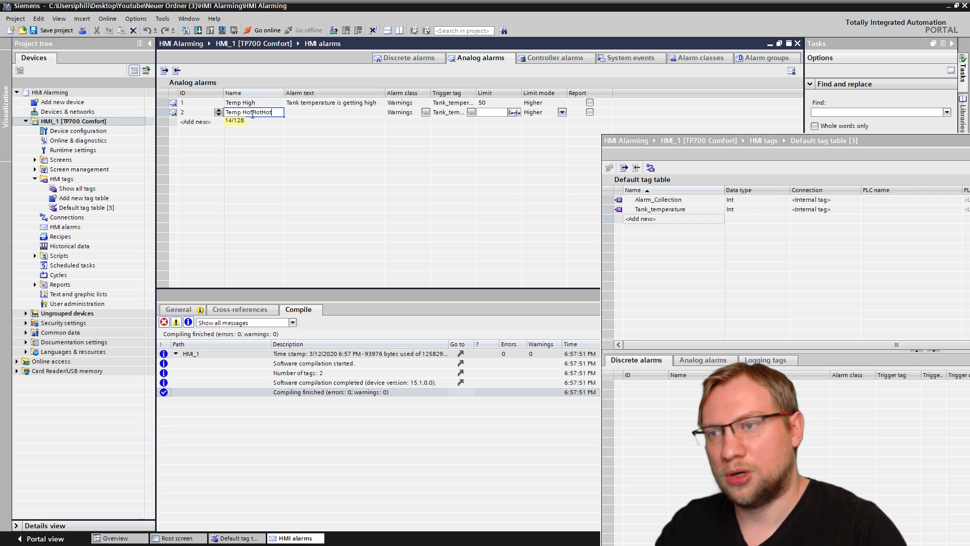
{"action": "key", "text": "Tab"}
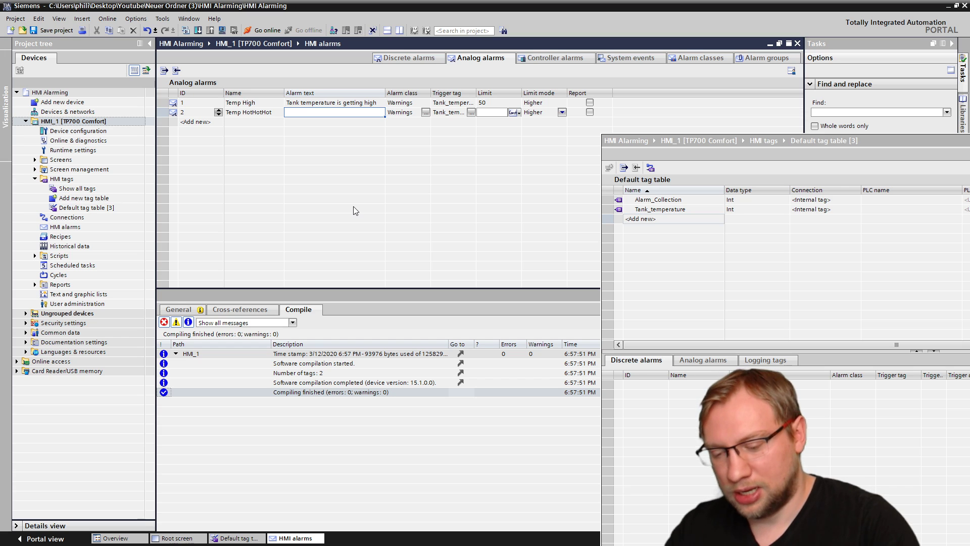
{"action": "type", "text": "Tank te"}
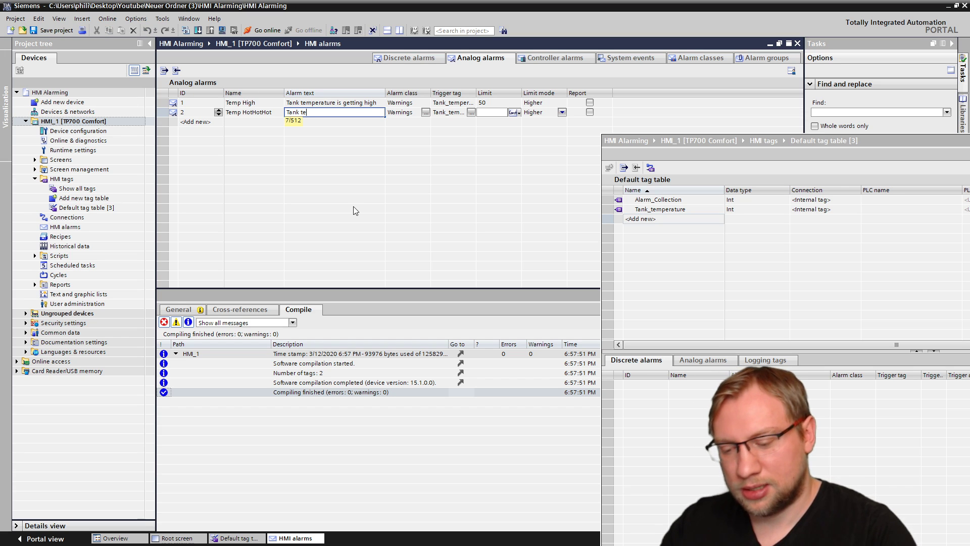
{"action": "type", "text": "mperature "}
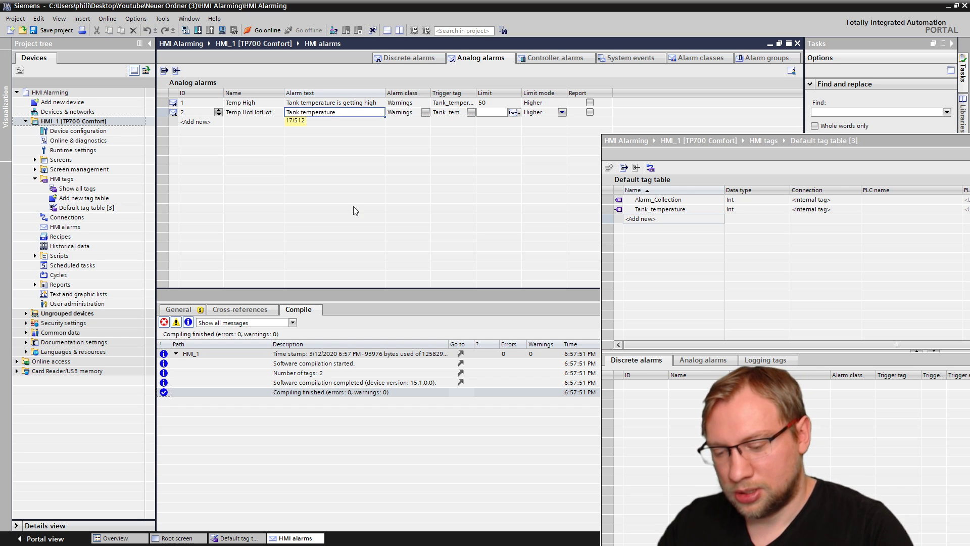
{"action": "type", "text": "at"}
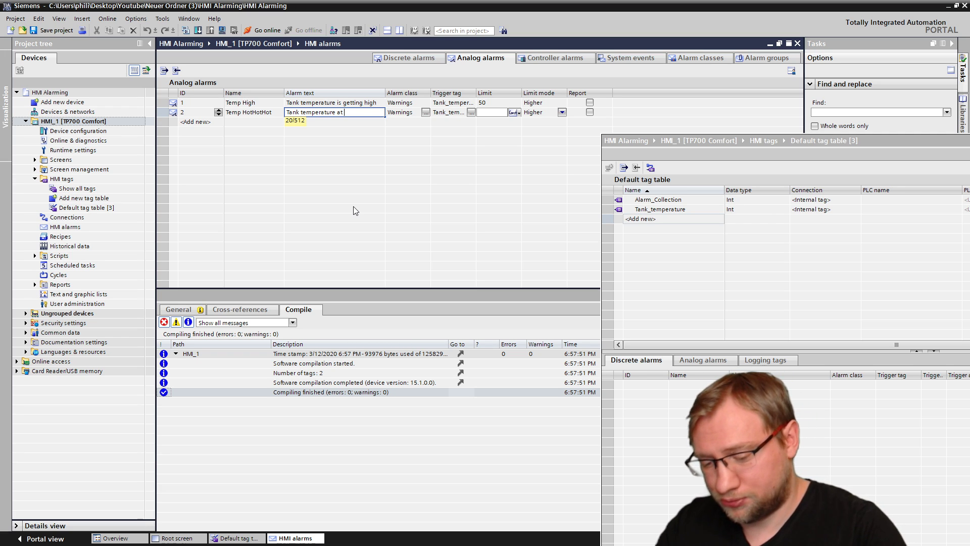
{"action": "key", "text": "BackSpace"}
{"action": "key", "text": "BackSpace"}
{"action": "key", "text": "BackSpace"}
{"action": "type", "text": "way too high,"}
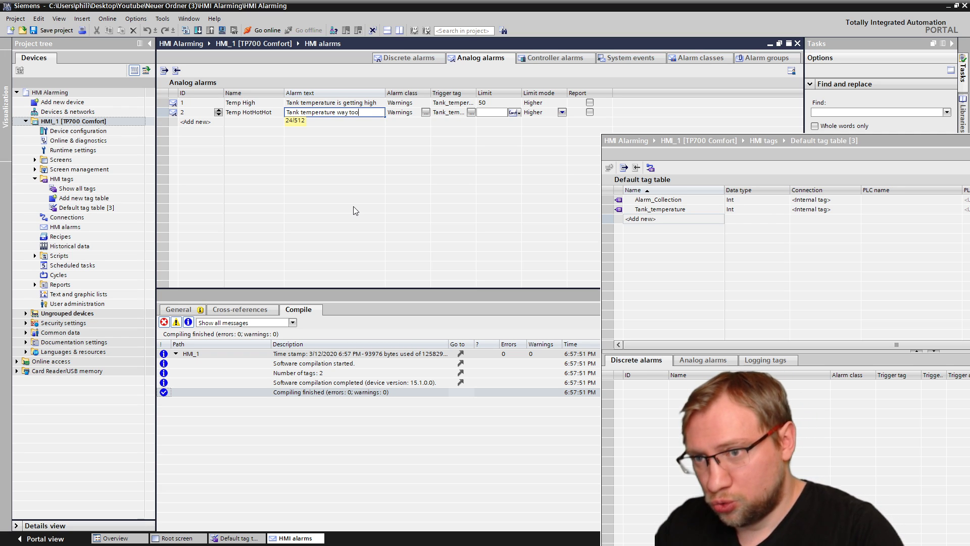
{"action": "key", "text": "BackSpace"}
{"action": "key", "text": "BackSpace"}
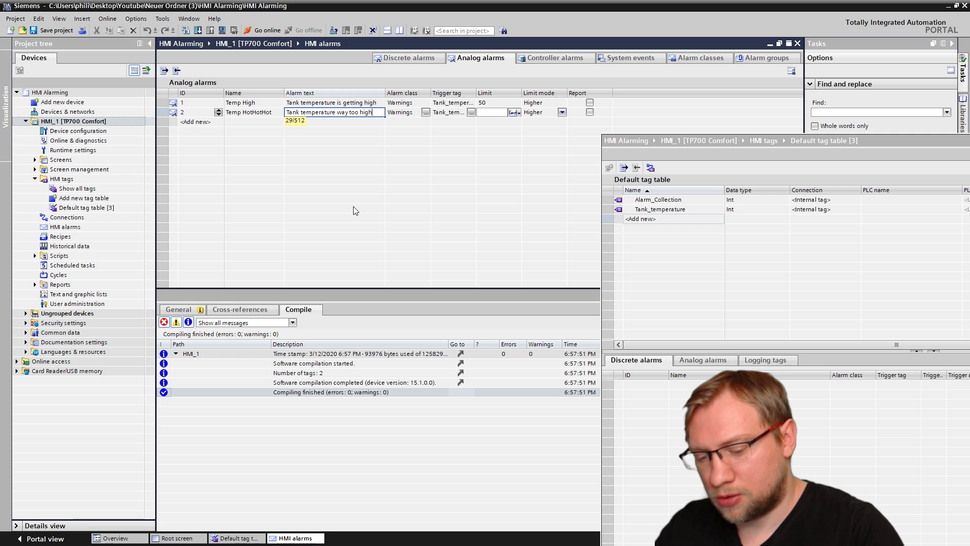
{"action": "key", "text": "ctrl+s"}
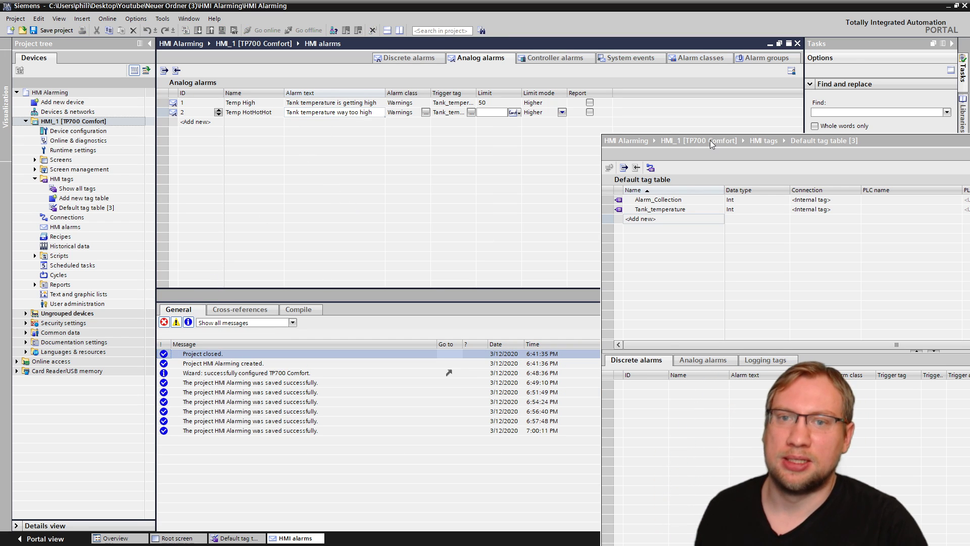
{"action": "left_click", "coordinate": [639, 297]}
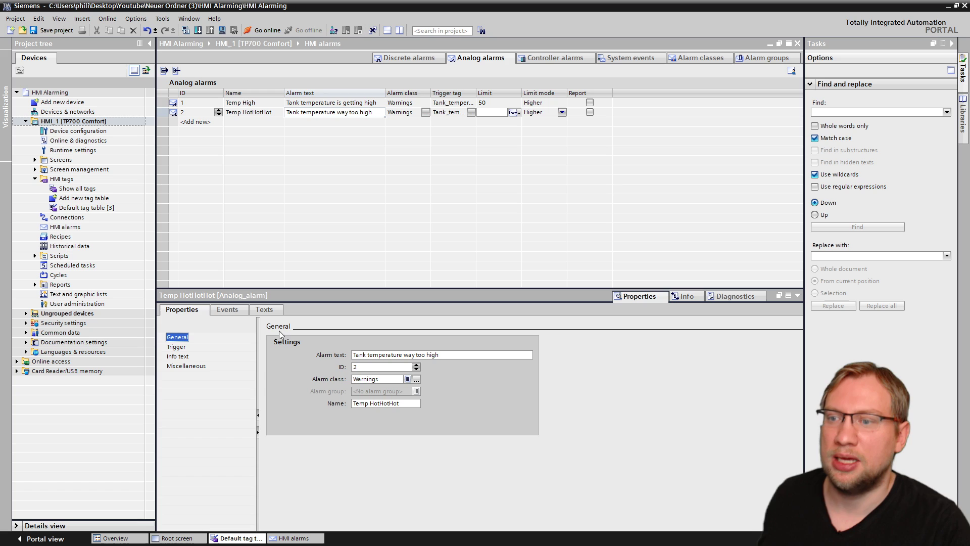
Enter 'FIX NOW!' as the info text of Temp HotHotHot.
{"action": "left_click", "coordinate": [177, 356]}
{"action": "left_click", "coordinate": [317, 377]}
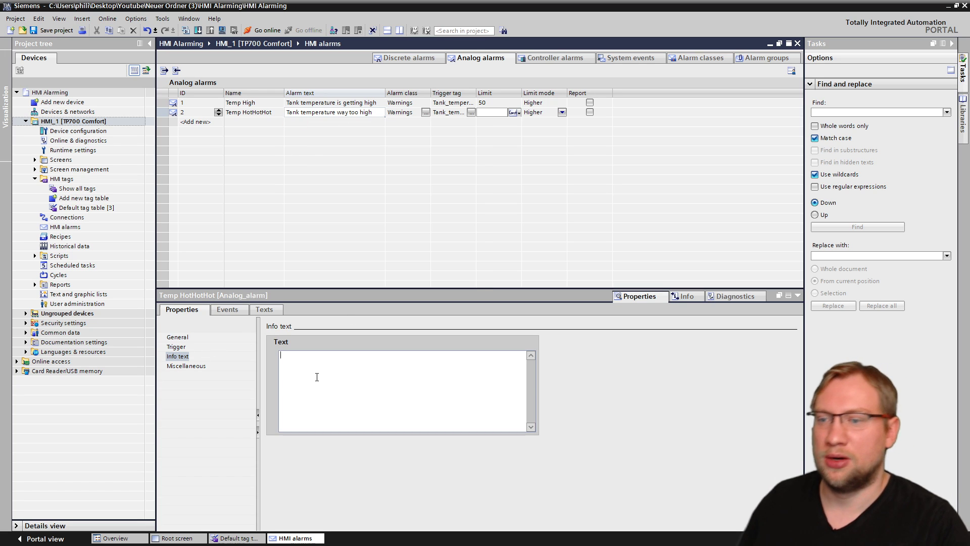
{"action": "type", "text": "FIX NOT"}
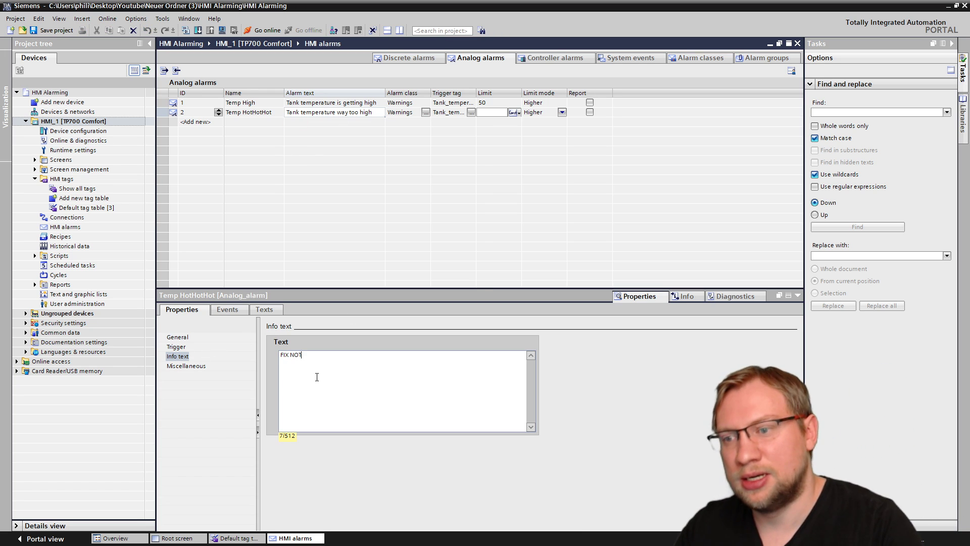
{"action": "key", "text": "BackSpace"}
{"action": "type", "text": "W!"}
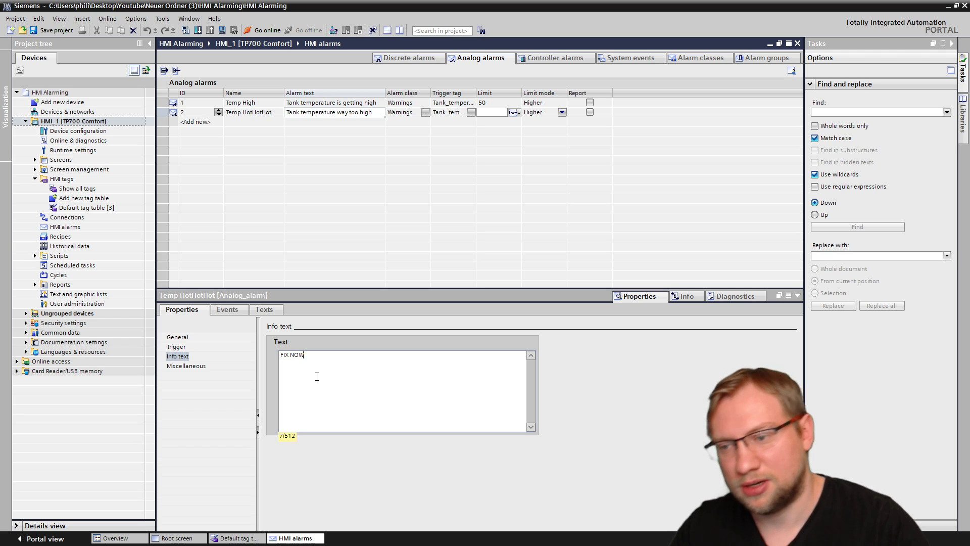
{"action": "left_click", "coordinate": [412, 188]}
Set Temp HotHotHot to the Errors class with a limit of 75.
{"action": "left_click", "coordinate": [426, 112]}
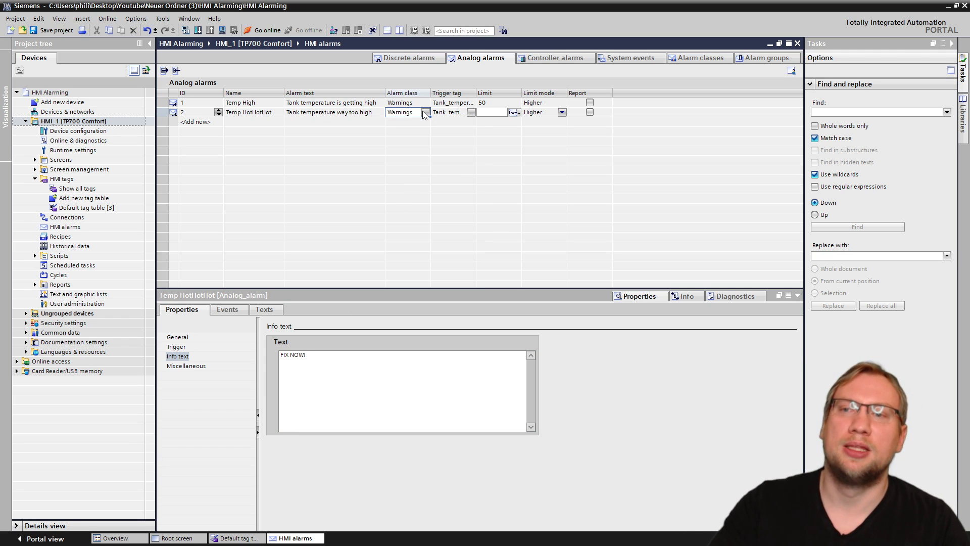
{"action": "double_click", "coordinate": [527, 153]}
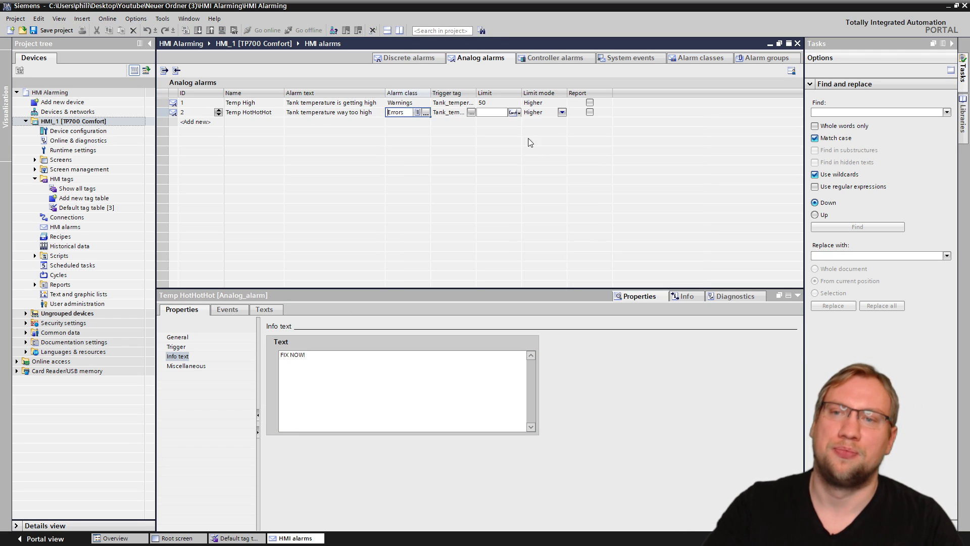
{"action": "left_click", "coordinate": [495, 112]}
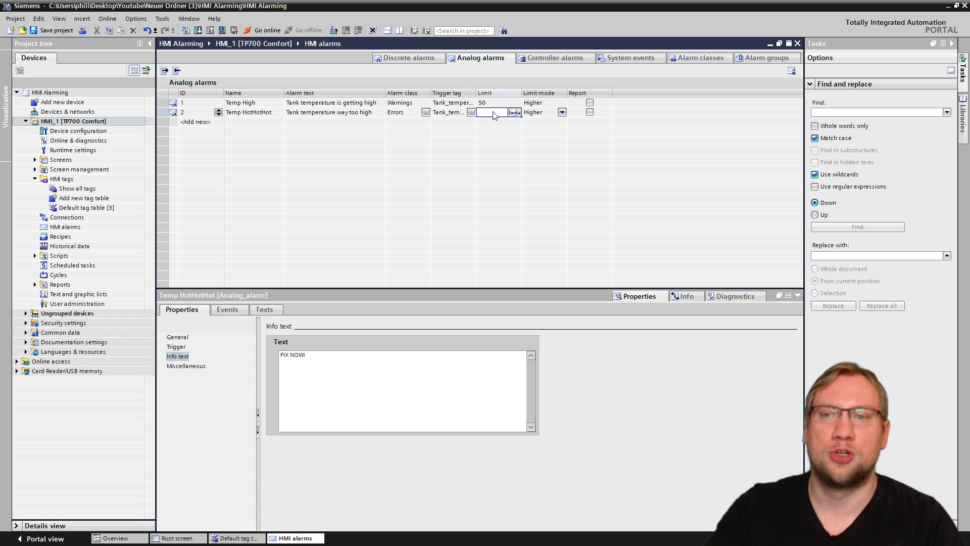
{"action": "type", "text": "75"}
{"action": "key", "text": "Return"}
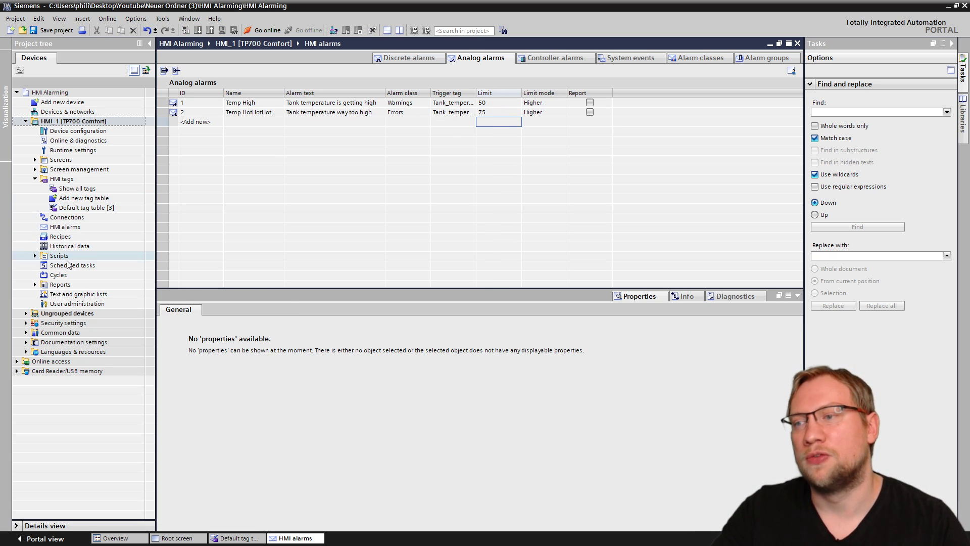
{"action": "left_click", "coordinate": [35, 160]}
Place a slider on the Root screen to the right of the sensor buttons.
{"action": "double_click", "coordinate": [75, 179]}
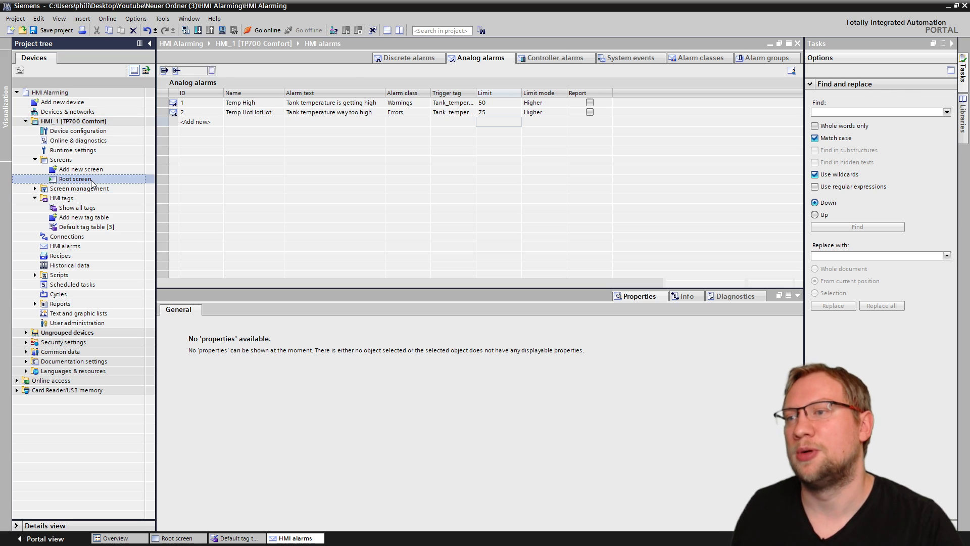
{"action": "left_click_drag", "start_coordinate": [496, 293], "coordinate": [498, 347]}
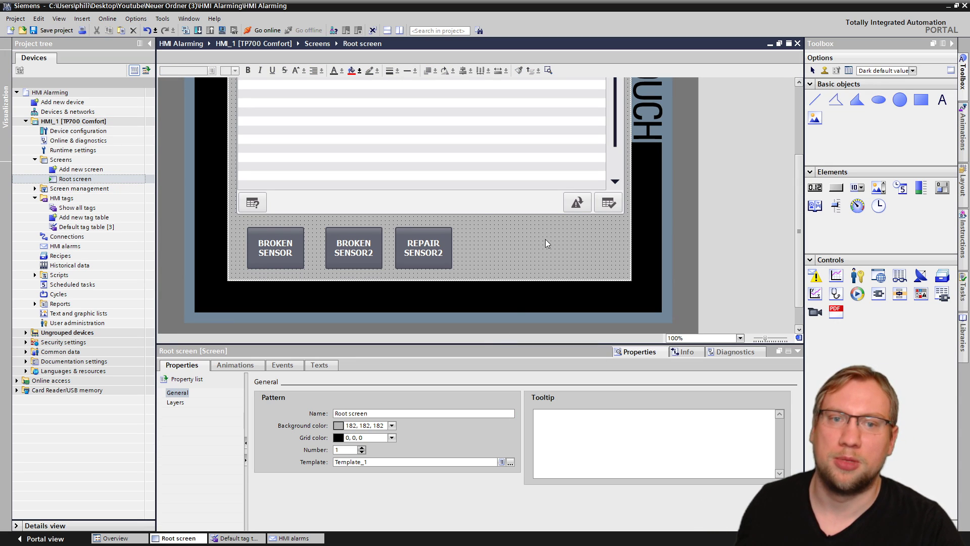
{"action": "left_click", "coordinate": [837, 207]}
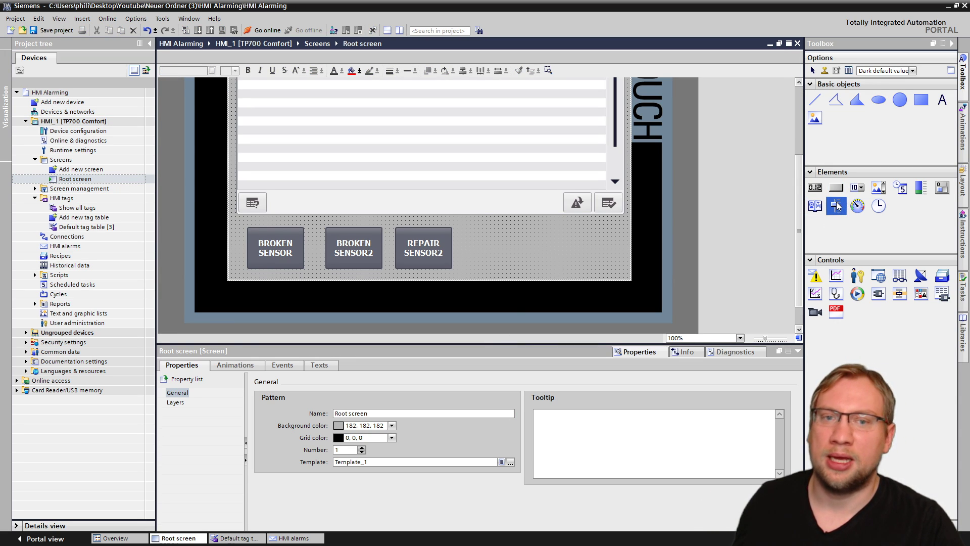
{"action": "left_click", "coordinate": [489, 252]}
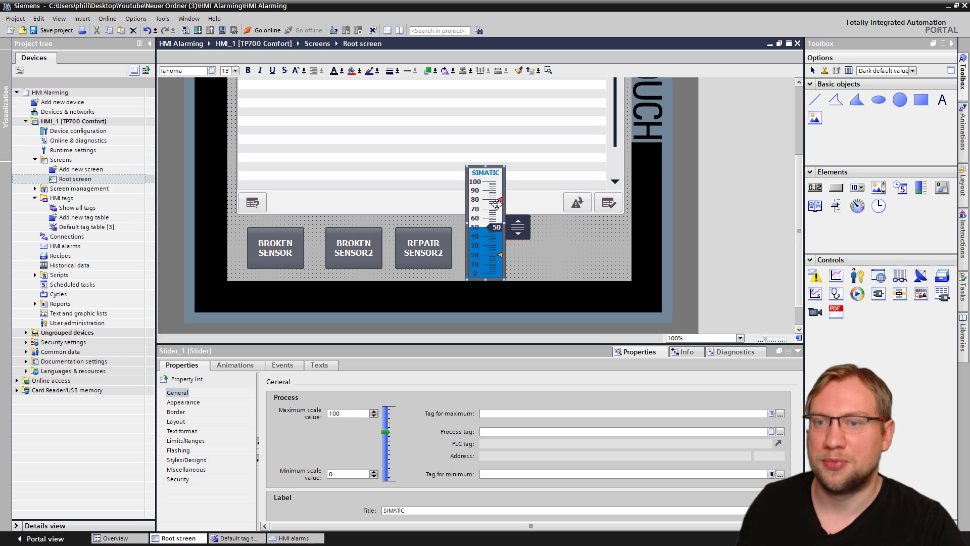
{"action": "left_click_drag", "start_coordinate": [499, 207], "coordinate": [526, 194]}
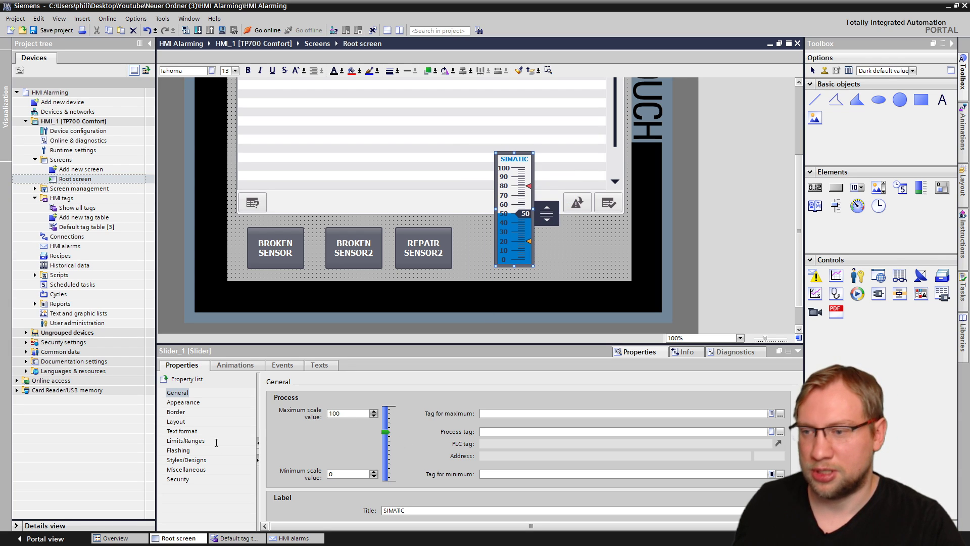
Right-align the slider's bar and reshape it into a wide horizontal bar beside the buttons.
{"action": "left_click", "coordinate": [177, 403]}
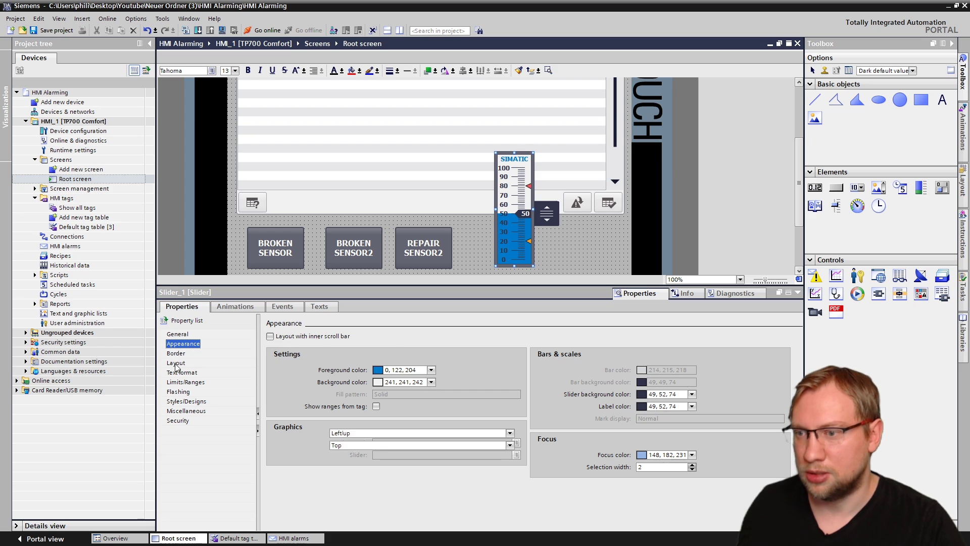
{"action": "left_click", "coordinate": [176, 362]}
{"action": "left_click", "coordinate": [386, 445]}
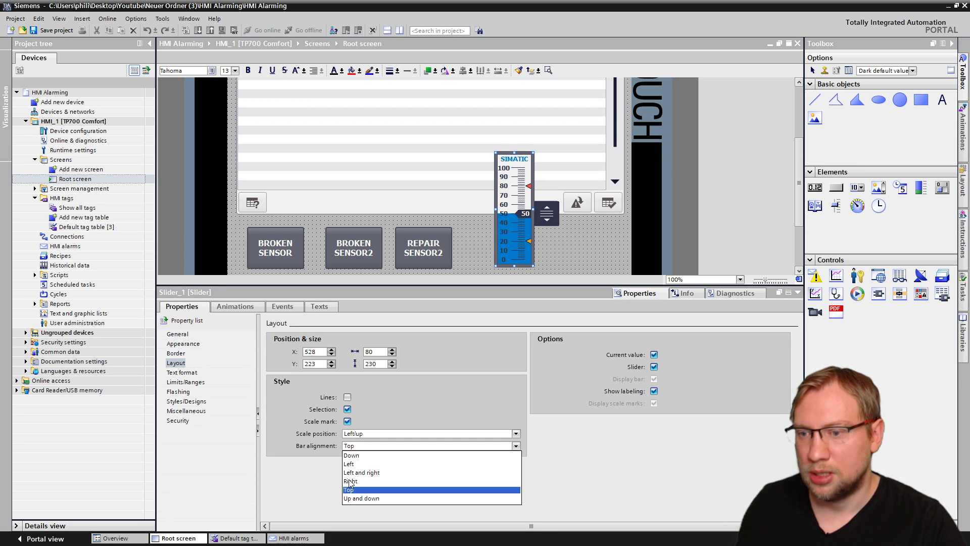
{"action": "left_click", "coordinate": [354, 481]}
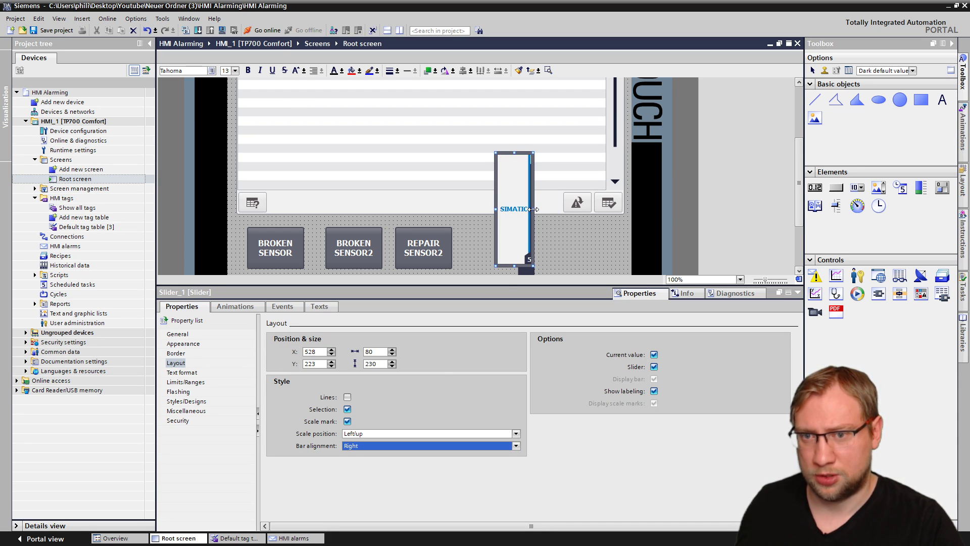
{"action": "left_click_drag", "start_coordinate": [533, 209], "coordinate": [613, 208]}
{"action": "left_click_drag", "start_coordinate": [555, 152], "coordinate": [617, 240]}
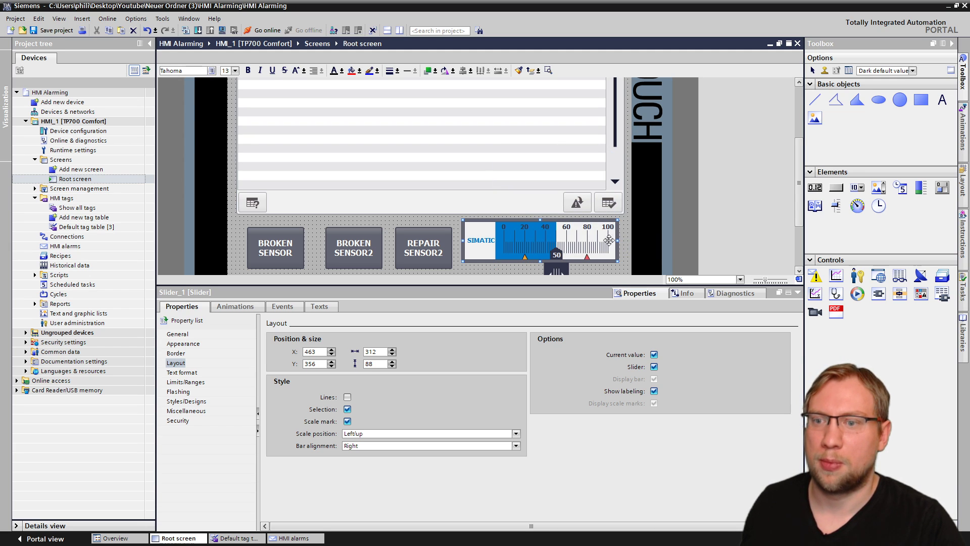
Remove the slider's SIMATIC title and set its process tag to Tank_temperature.
{"action": "left_click", "coordinate": [177, 334]}
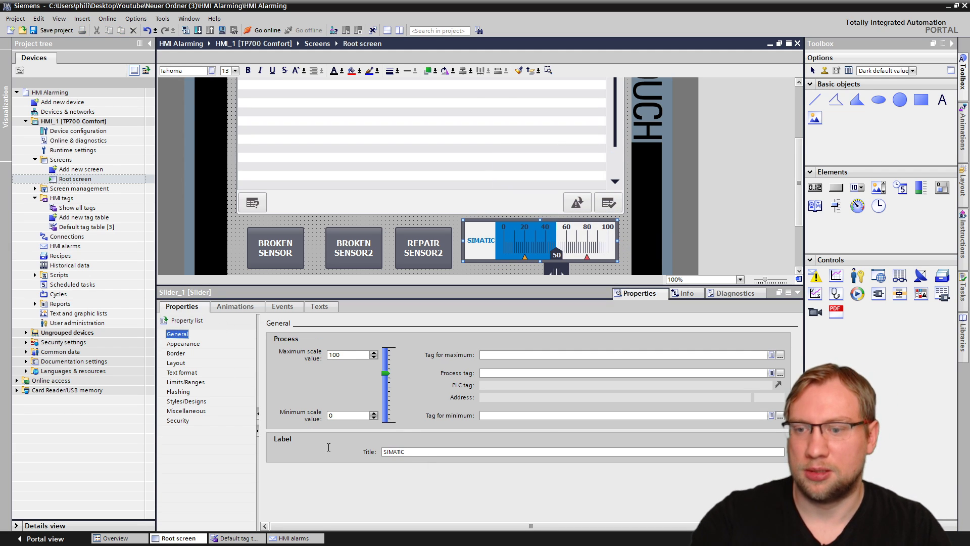
{"action": "double_click", "coordinate": [413, 454]}
{"action": "key", "text": "Return"}
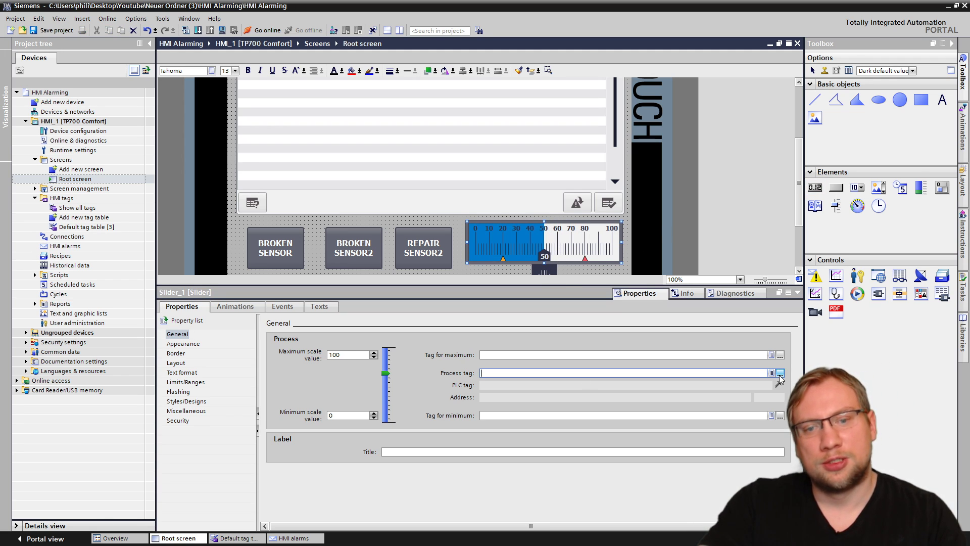
{"action": "left_click", "coordinate": [780, 373]}
{"action": "double_click", "coordinate": [637, 442]}
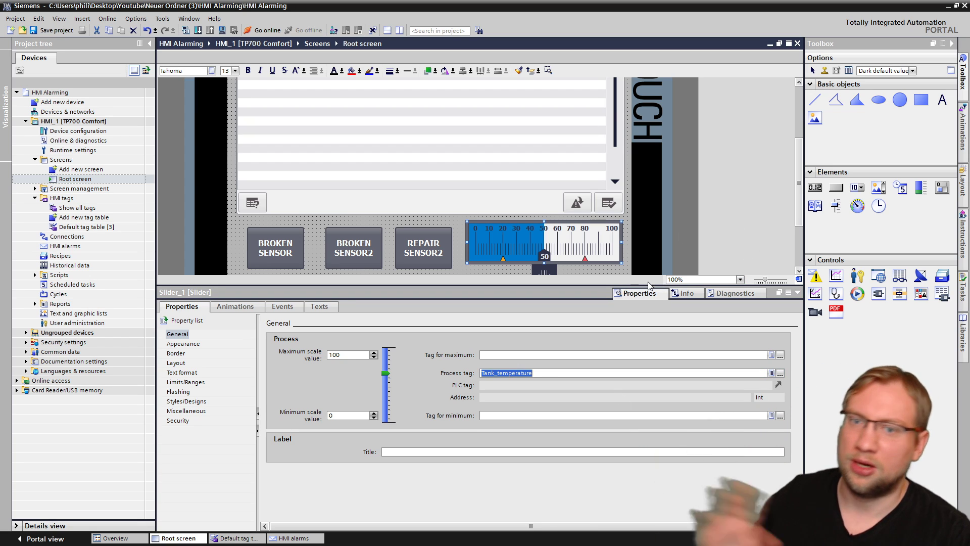
{"action": "left_click_drag", "start_coordinate": [645, 286], "coordinate": [641, 345]}
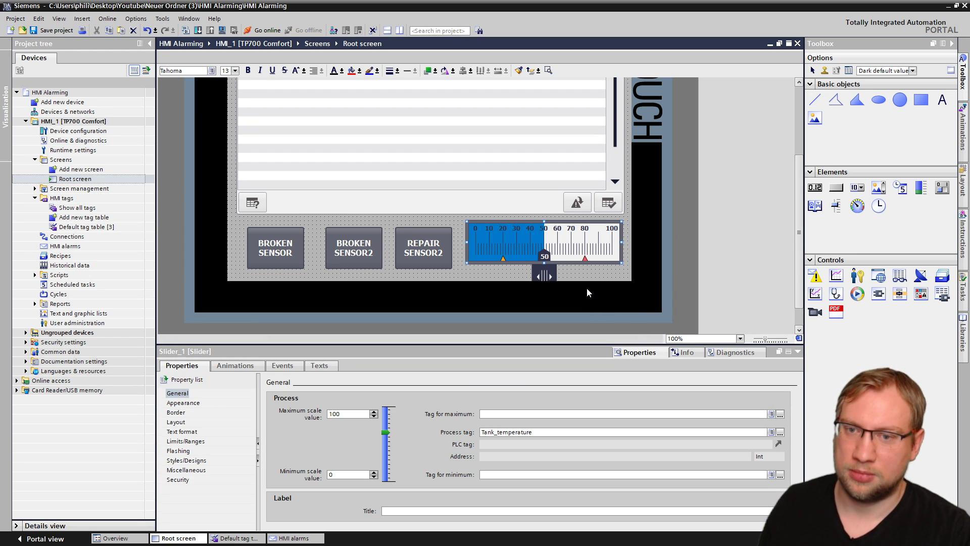
{"action": "left_click", "coordinate": [76, 121]}
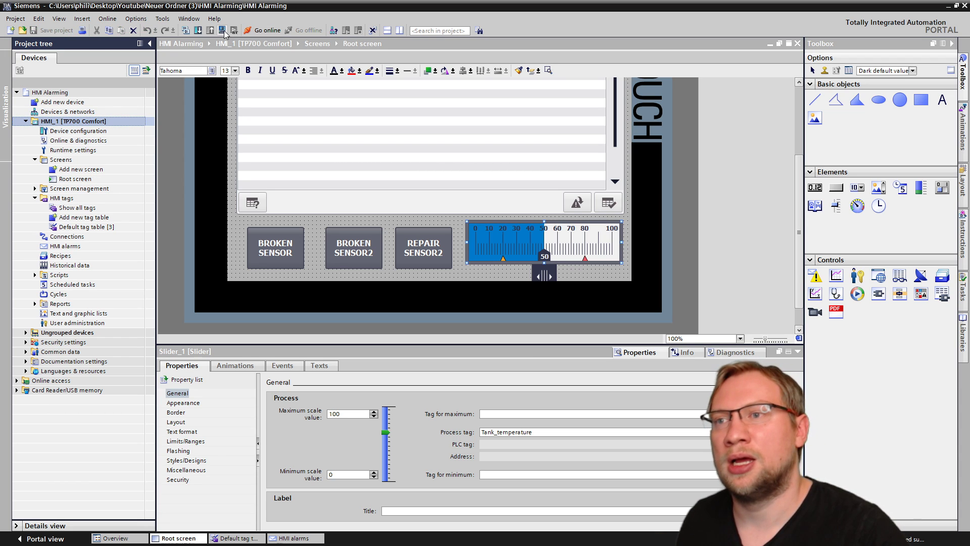
Start the HMI in runtime, then raise, repair and acknowledge the Sensor 02 broken alarm.
{"action": "left_click", "coordinate": [222, 30]}
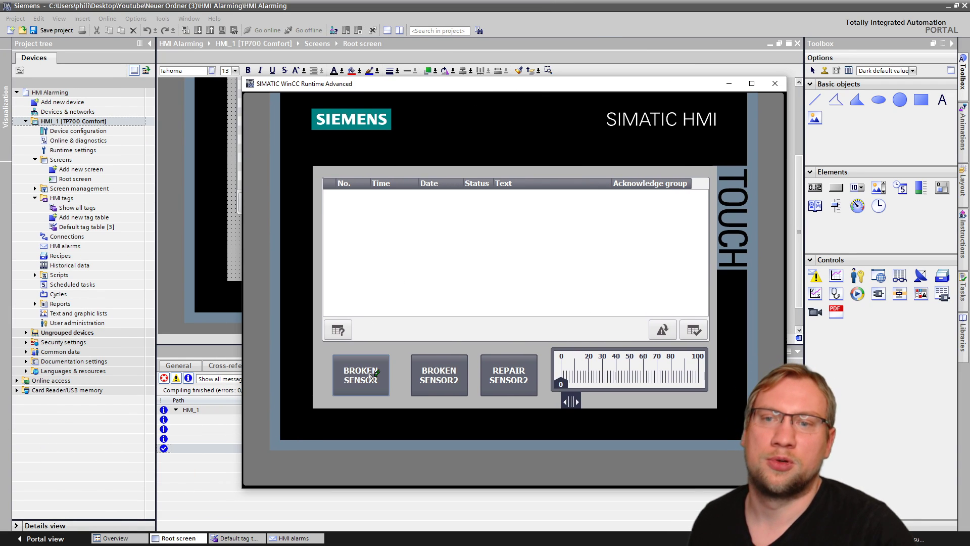
{"action": "left_click", "coordinate": [437, 378]}
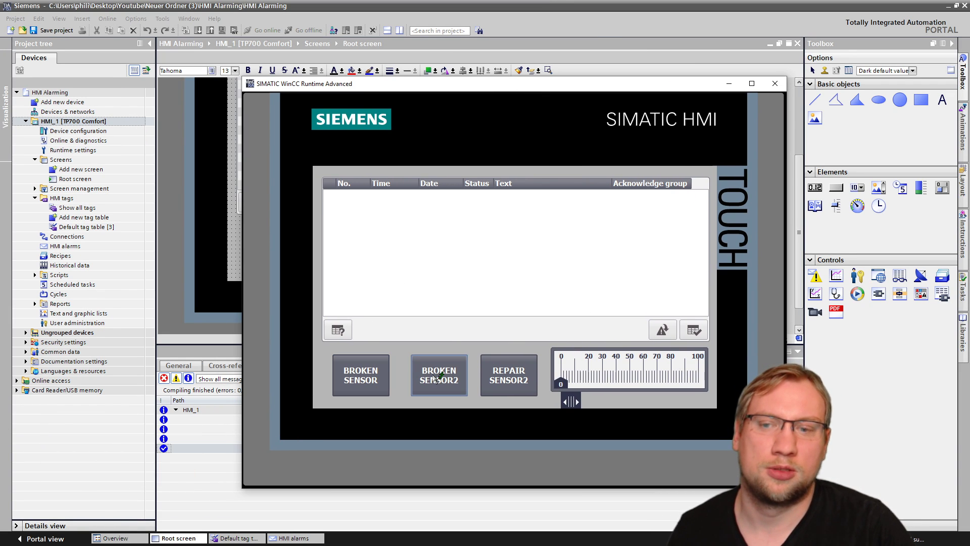
{"action": "left_click", "coordinate": [532, 373]}
{"action": "left_click", "coordinate": [694, 330]}
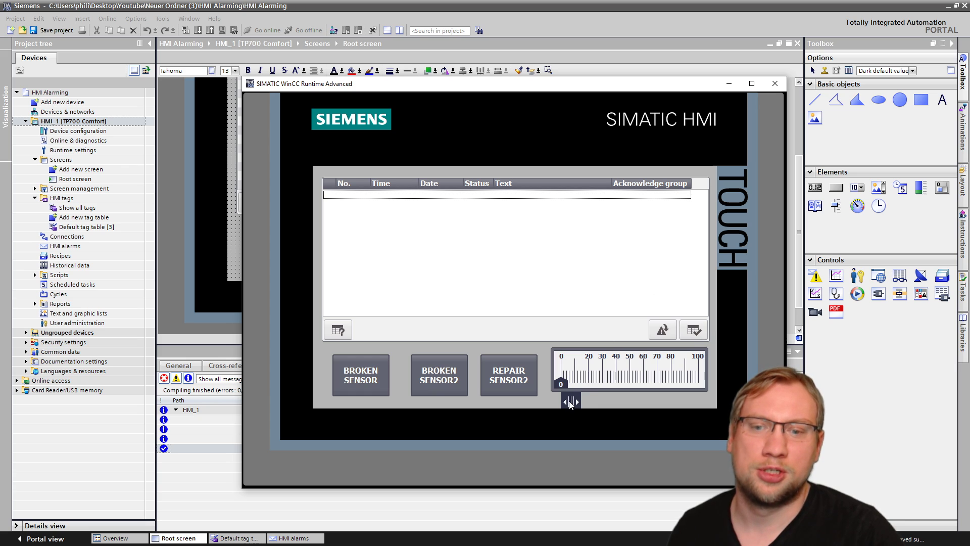
Drag the tank temperature slider up to 77 so both temperature alarms appear, then select the way-too-high alarm.
{"action": "left_click_drag", "start_coordinate": [571, 401], "coordinate": [632, 388]}
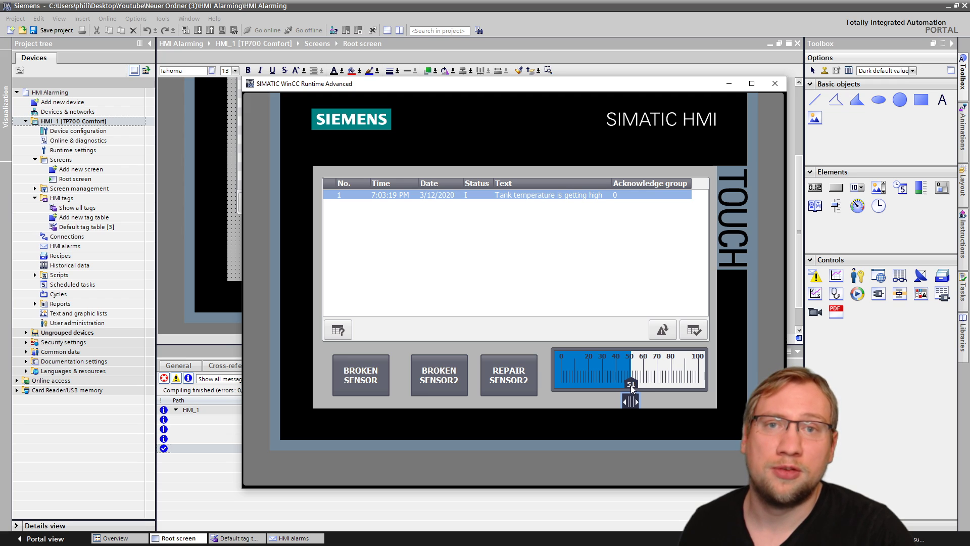
{"action": "left_click_drag", "start_coordinate": [631, 385], "coordinate": [622, 386]}
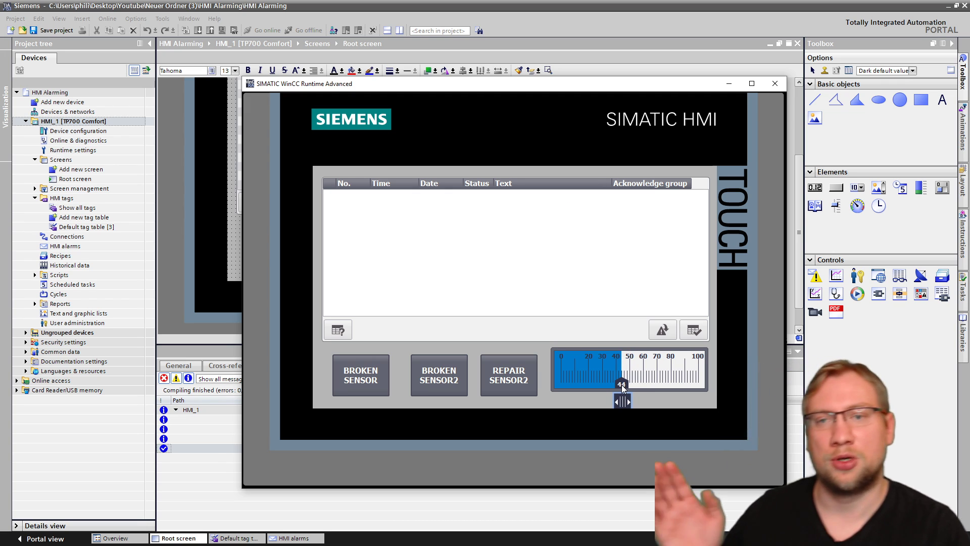
{"action": "left_click_drag", "start_coordinate": [622, 384], "coordinate": [668, 380]}
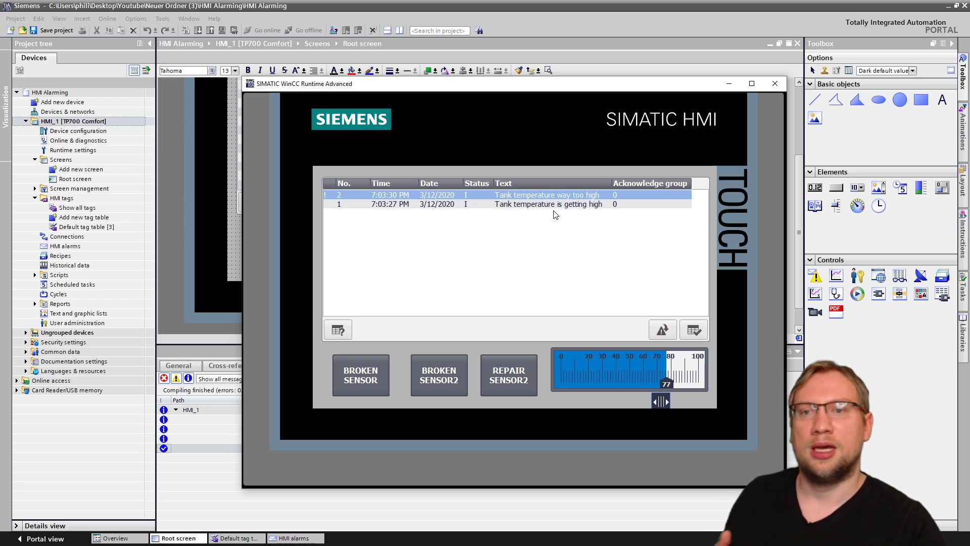
{"action": "left_click", "coordinate": [553, 195]}
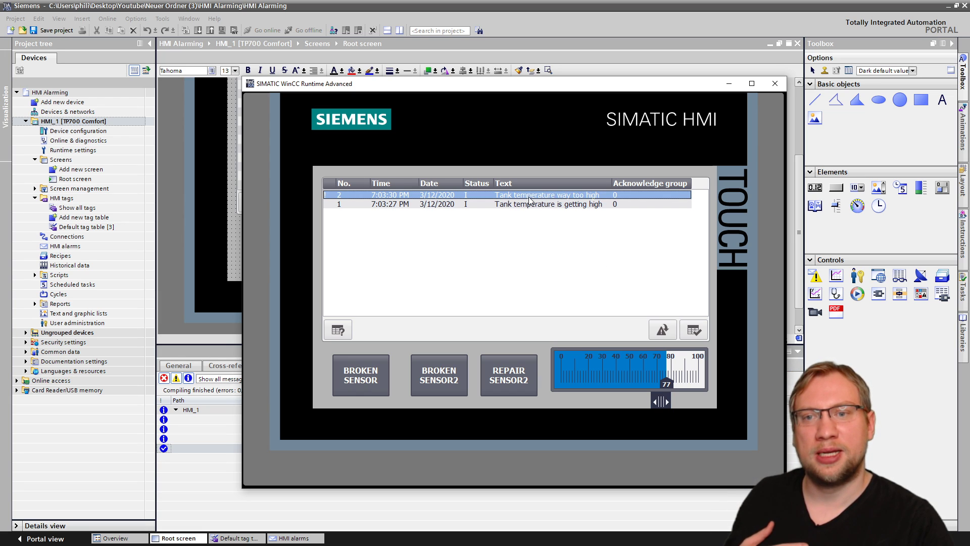
{"action": "left_click", "coordinate": [338, 330]}
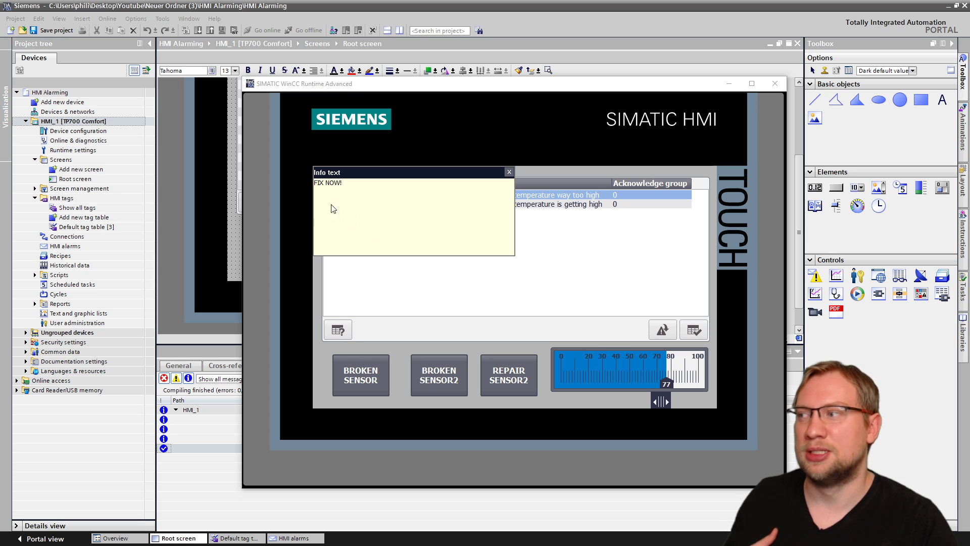
{"action": "left_click", "coordinate": [510, 171]}
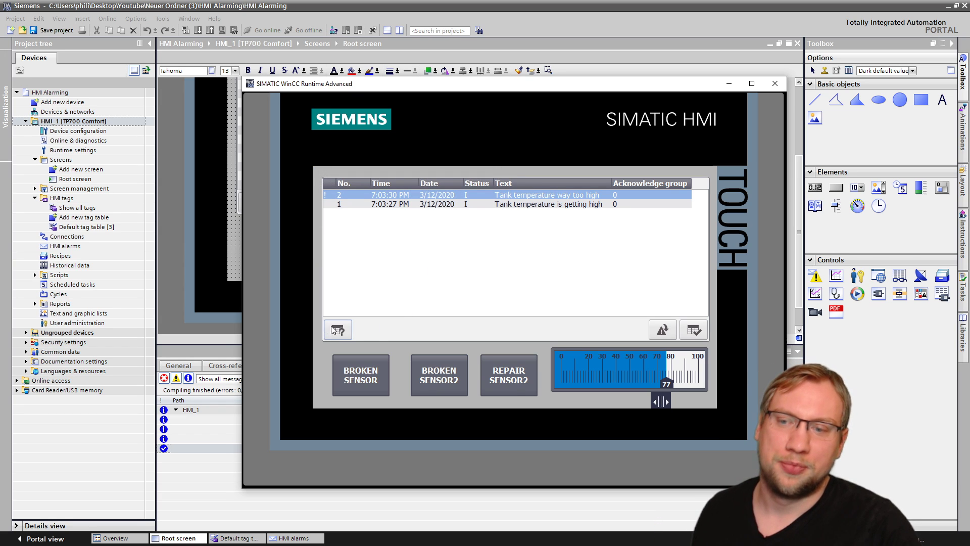
{"action": "left_click", "coordinate": [337, 330]}
{"action": "left_click", "coordinate": [511, 204]}
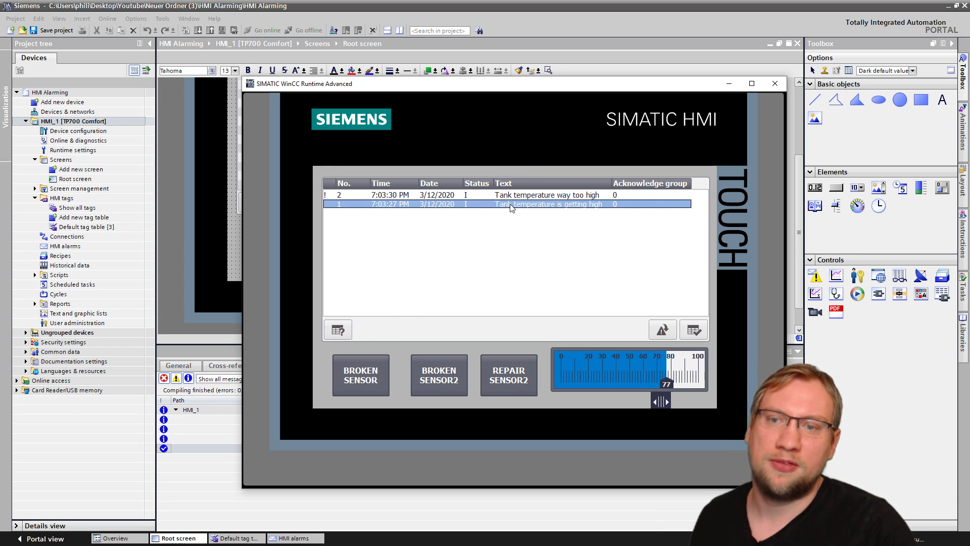
{"action": "left_click", "coordinate": [344, 331]}
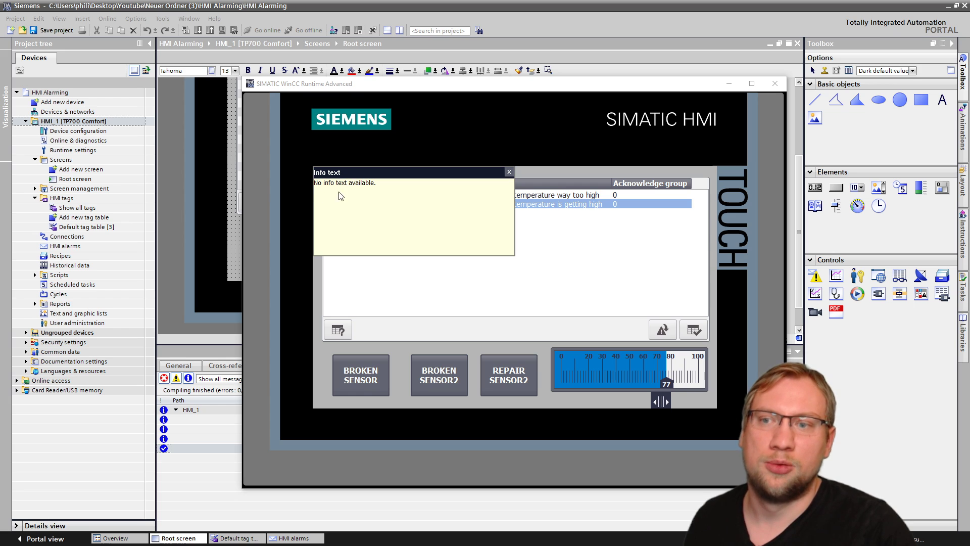
{"action": "left_click", "coordinate": [508, 173]}
{"action": "left_click", "coordinate": [535, 197]}
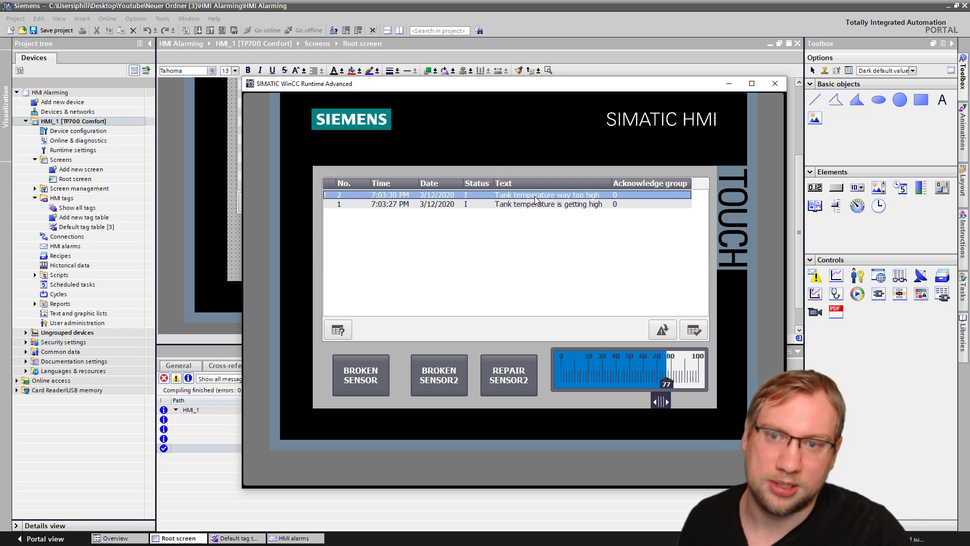
Lower the temperature to 40 and acknowledge, then raise it to 82 and trigger BROKEN SENSOR2.
{"action": "mouse_move", "coordinate": [665, 401]}
{"action": "left_mouse_down"}
{"action": "mouse_move", "coordinate": [650, 400]}
{"action": "mouse_move", "coordinate": [674, 401]}
{"action": "mouse_move", "coordinate": [651, 401]}
{"action": "mouse_move", "coordinate": [671, 400]}
{"action": "mouse_move", "coordinate": [659, 400]}
{"action": "left_mouse_up"}
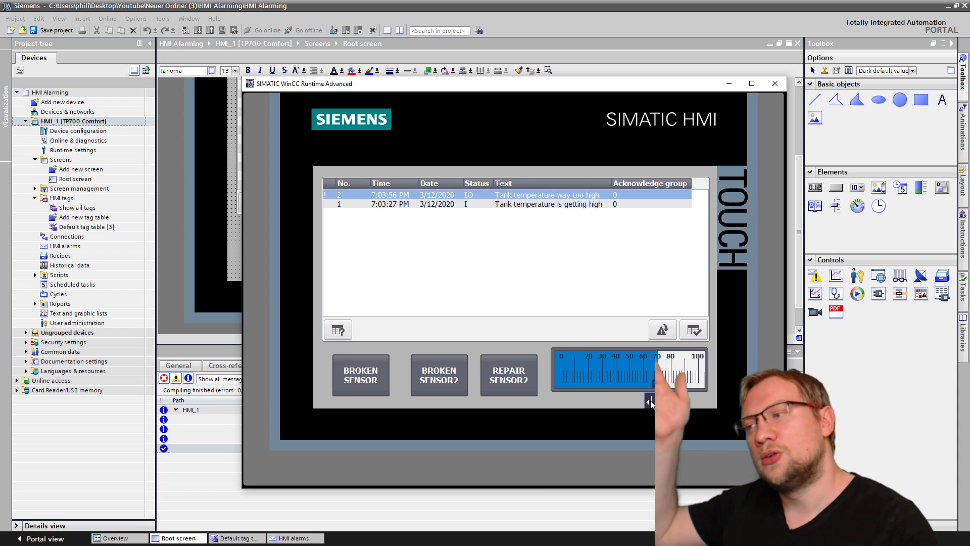
{"action": "left_click_drag", "start_coordinate": [653, 402], "coordinate": [594, 386]}
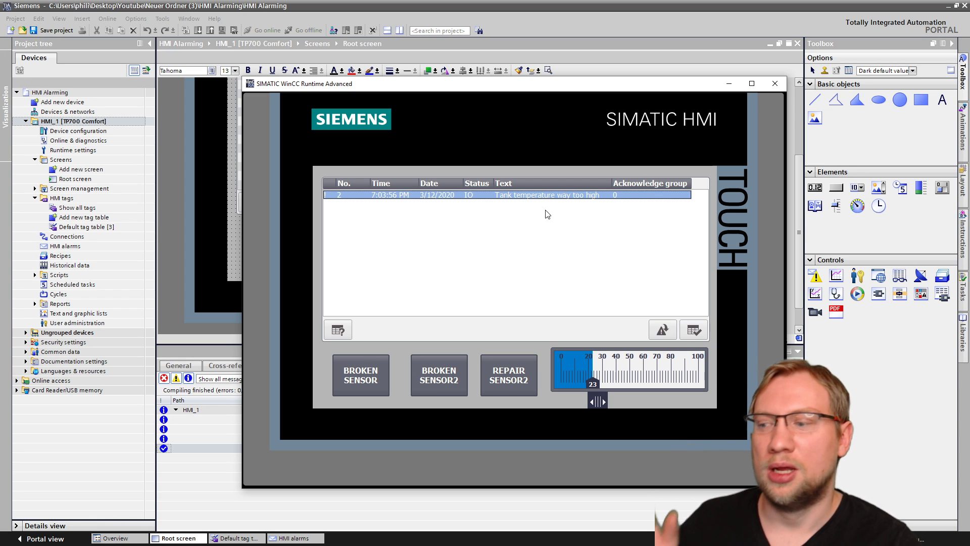
{"action": "left_click", "coordinate": [693, 334]}
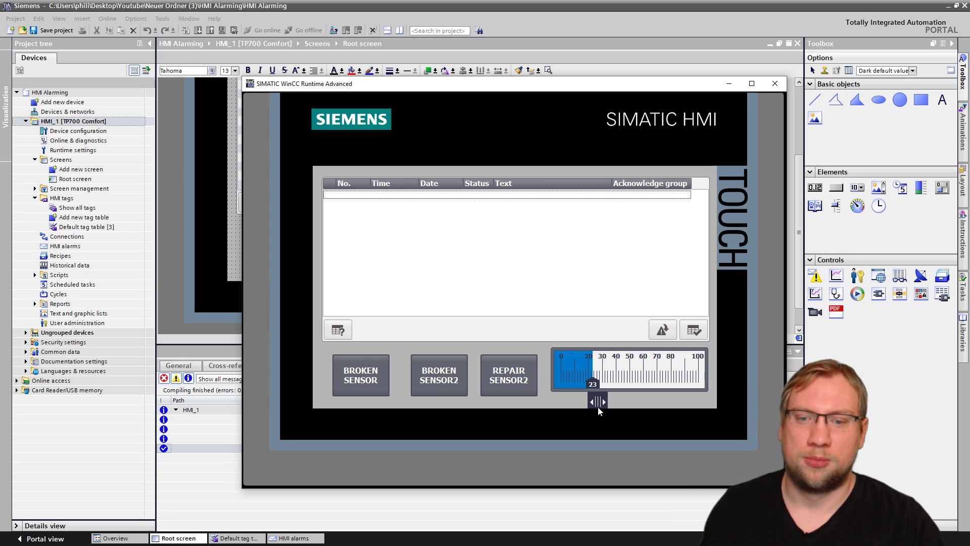
{"action": "left_click_drag", "start_coordinate": [598, 407], "coordinate": [675, 402]}
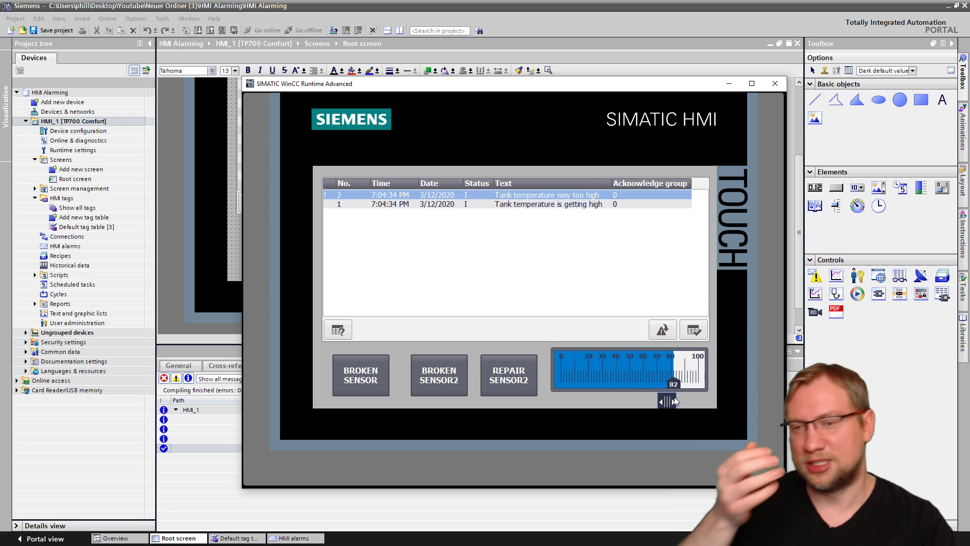
{"action": "left_click", "coordinate": [360, 375]}
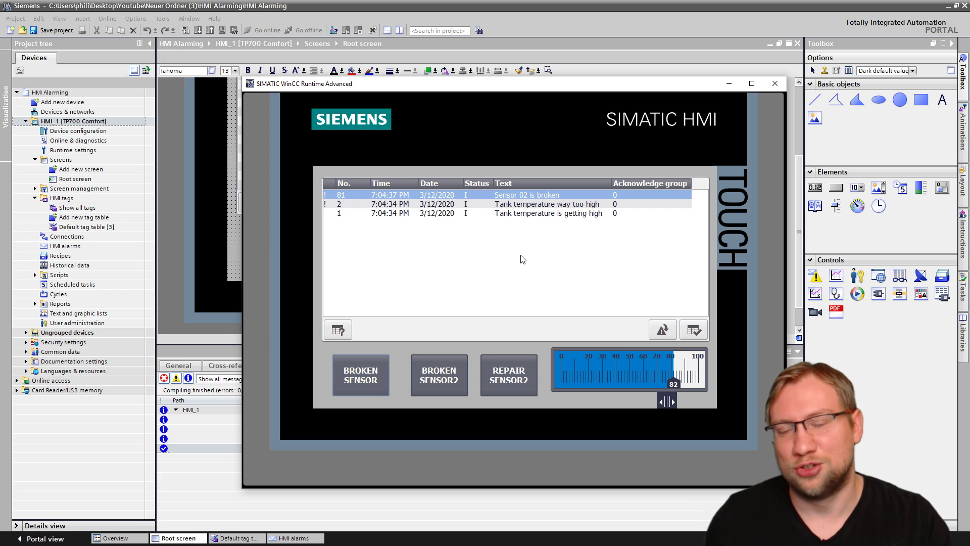